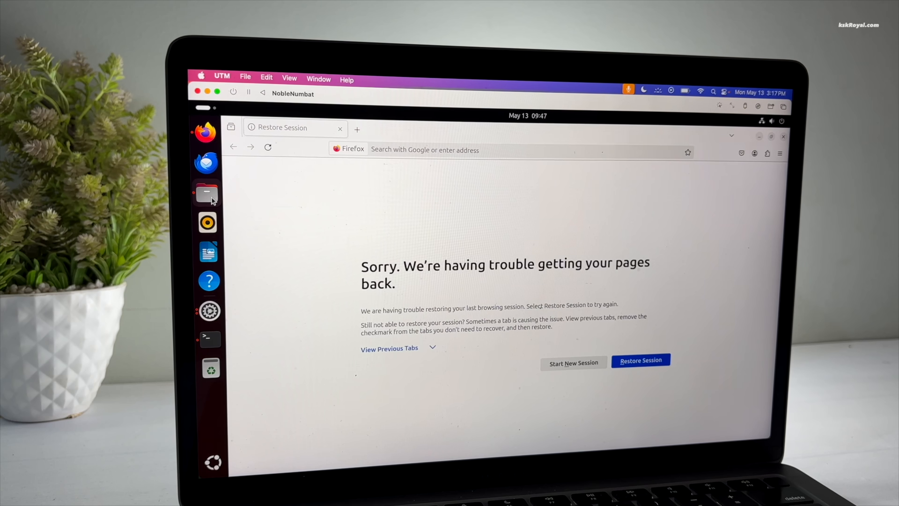
# - Launch Files, the music player and LibreOffice Writer in the NobleNumbat virtual machine and show its installed applications
pyautogui.click(207, 193)
pyautogui.click(214, 225)
pyautogui.click(213, 265)
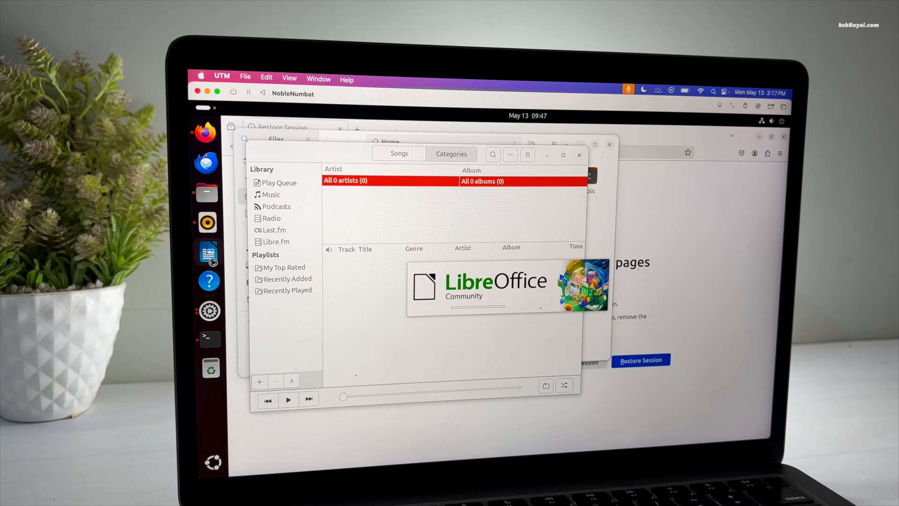
pyautogui.click(213, 462)
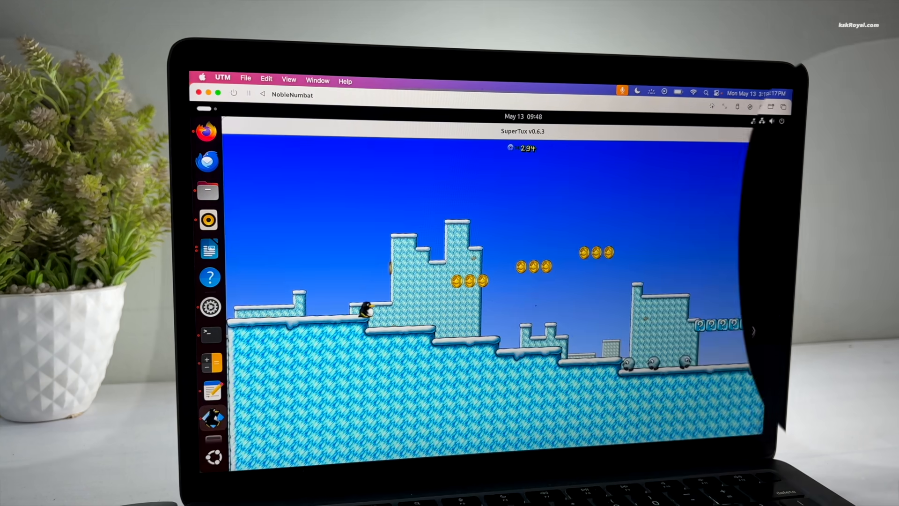
# - Play the icy SuperTux level, running and jumping the penguin over the enemies, ledges and gaps
pyautogui.press('Right')
pyautogui.press('space')
pyautogui.press('Right')
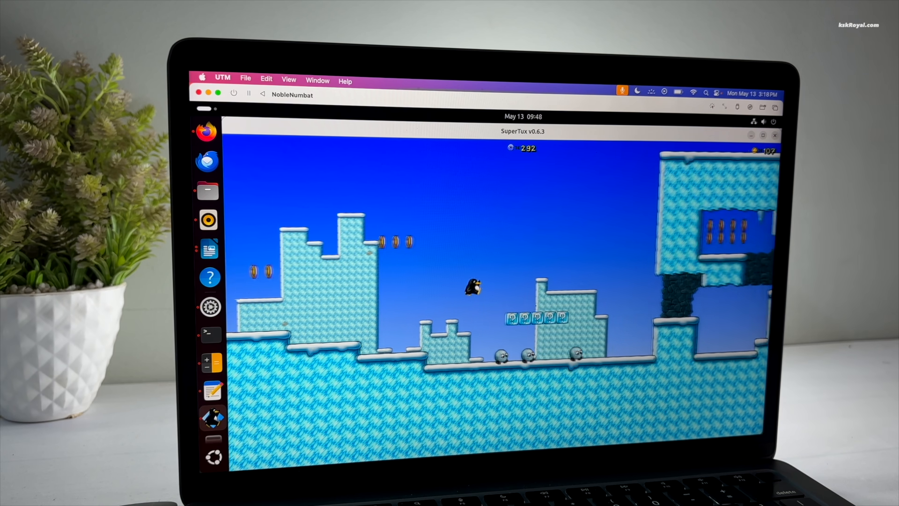
pyautogui.press('Left')
pyautogui.press('space')
pyautogui.press('Right')
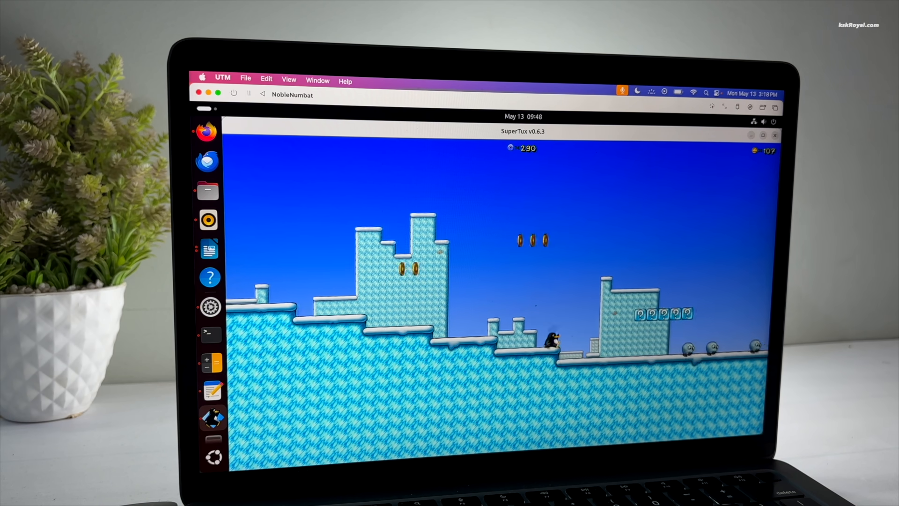
pyautogui.press('space')
pyautogui.press('Right')
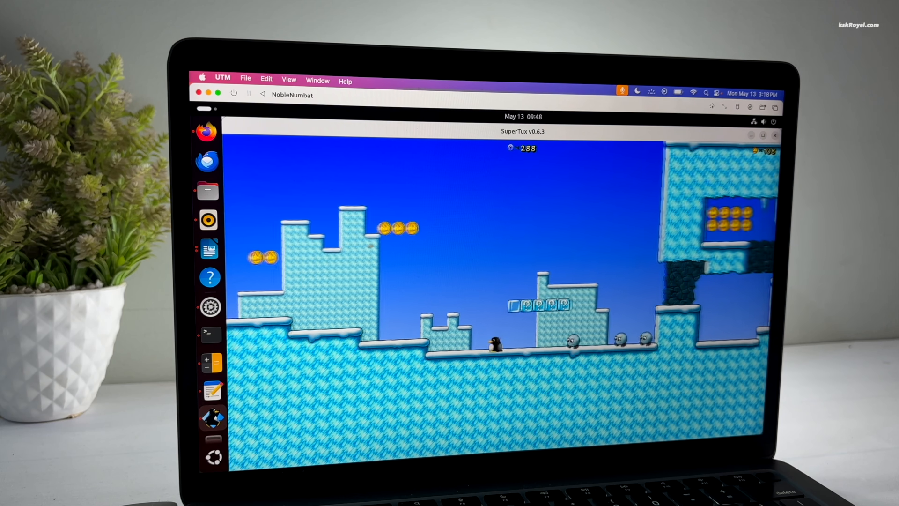
pyautogui.press('space')
pyautogui.press('Left')
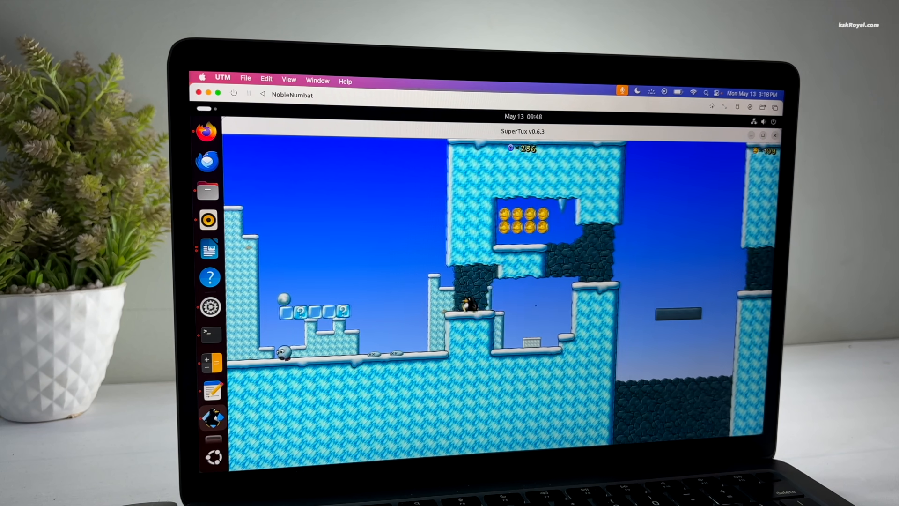
pyautogui.press('Left')
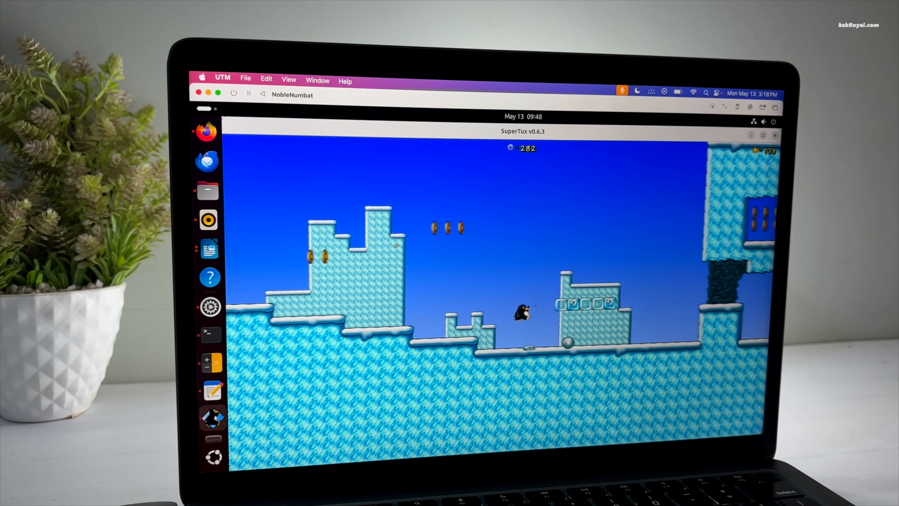
pyautogui.press('Right')
pyautogui.press('space')
pyautogui.press('Right')
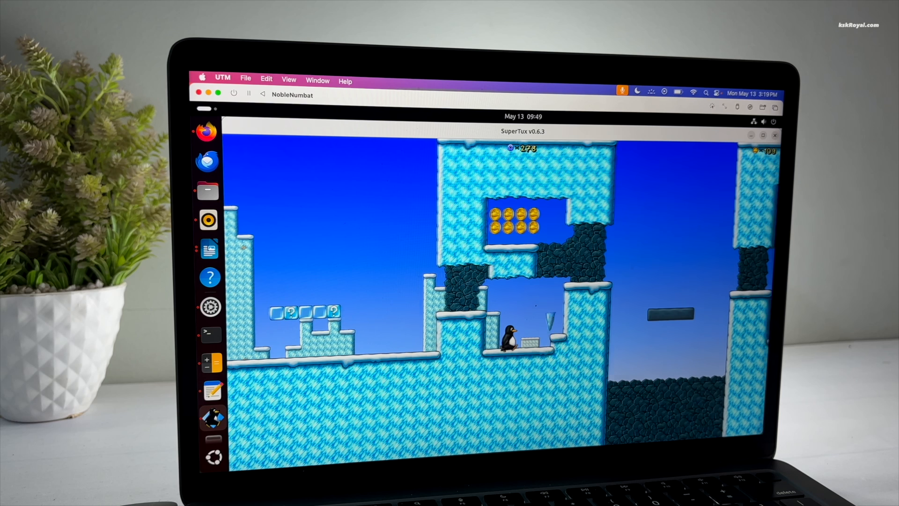
pyautogui.press('Right')
pyautogui.press('space')
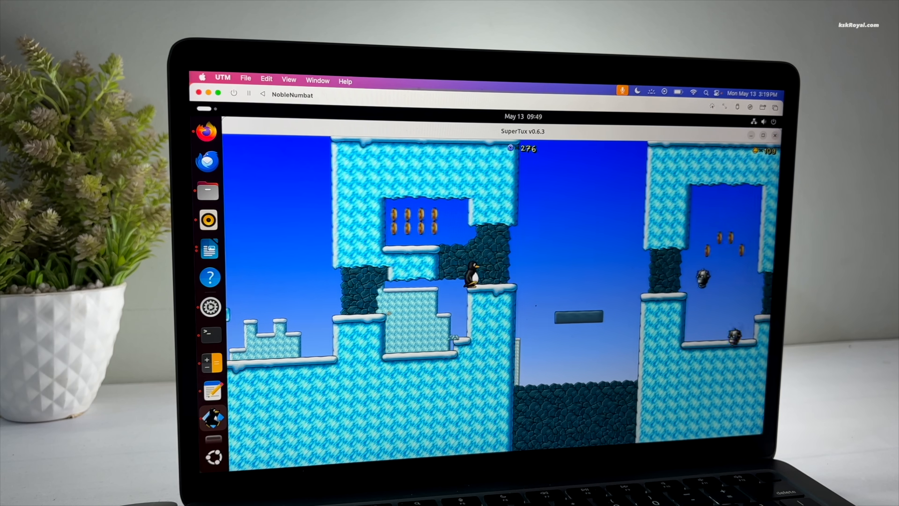
pyautogui.press('Right')
pyautogui.press('space')
pyautogui.press('Right')
pyautogui.press('space')
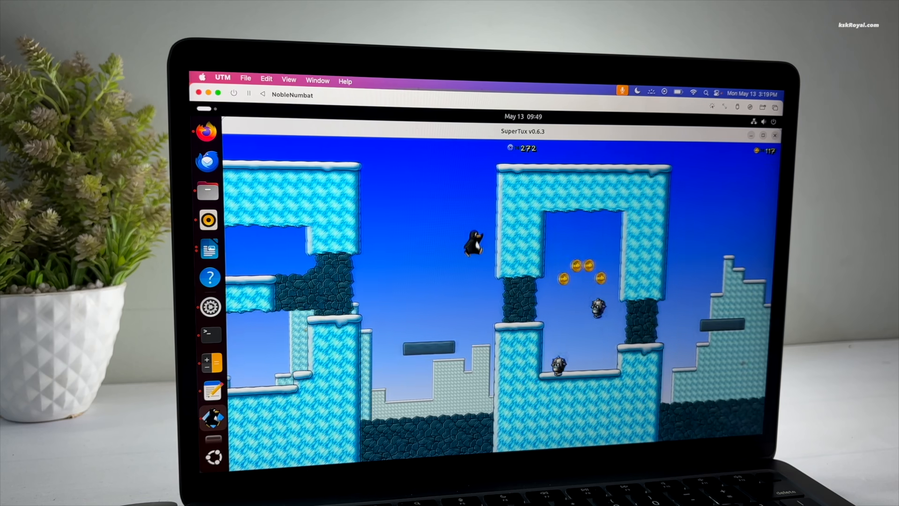
pyautogui.press('Right')
pyautogui.press('space')
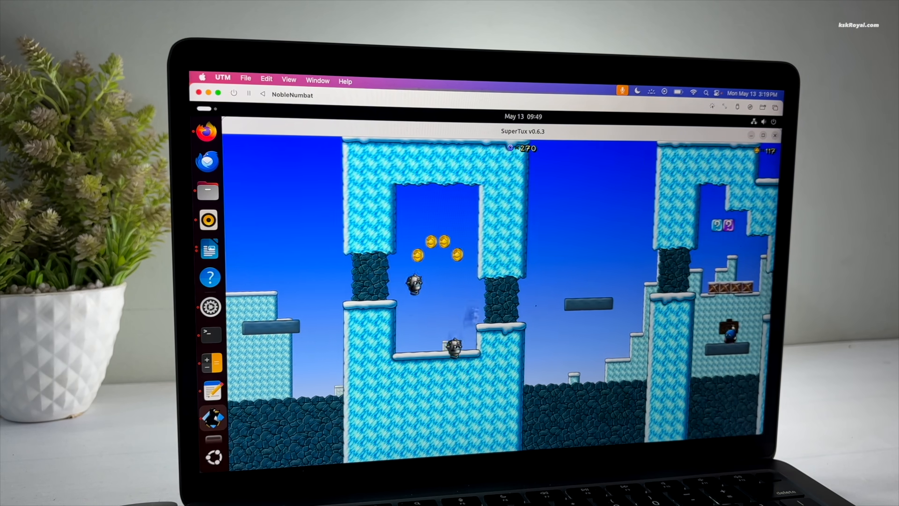
pyautogui.press('Left')
pyautogui.press('Right')
pyautogui.press('space')
pyautogui.press('Right')
pyautogui.press('space')
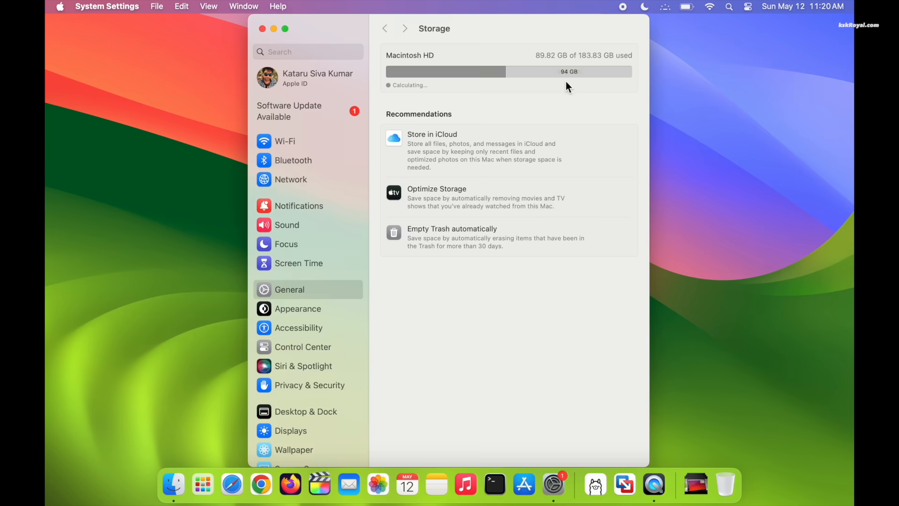
# - Download the UTM disk image from mac.getutm.app into the Downloads folder and check its download progress
pyautogui.moveTo(577, 72)
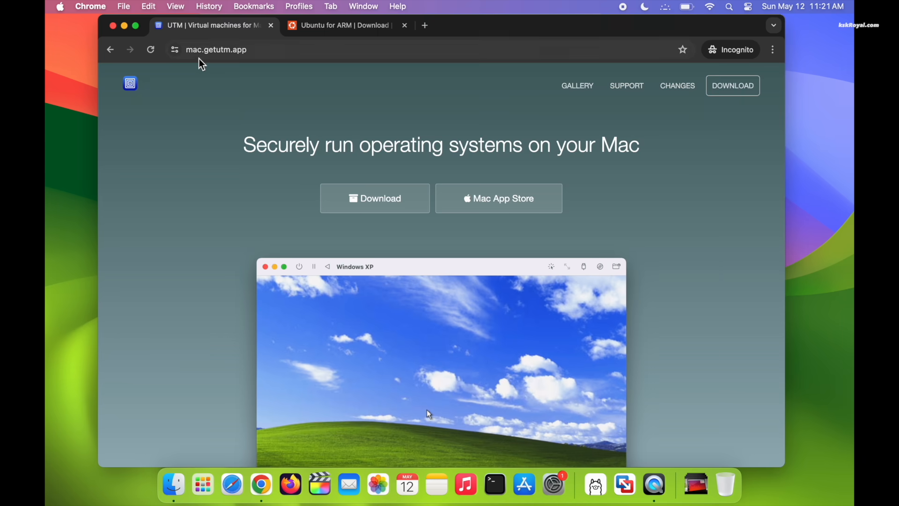
pyautogui.tripleClick(364, 149)
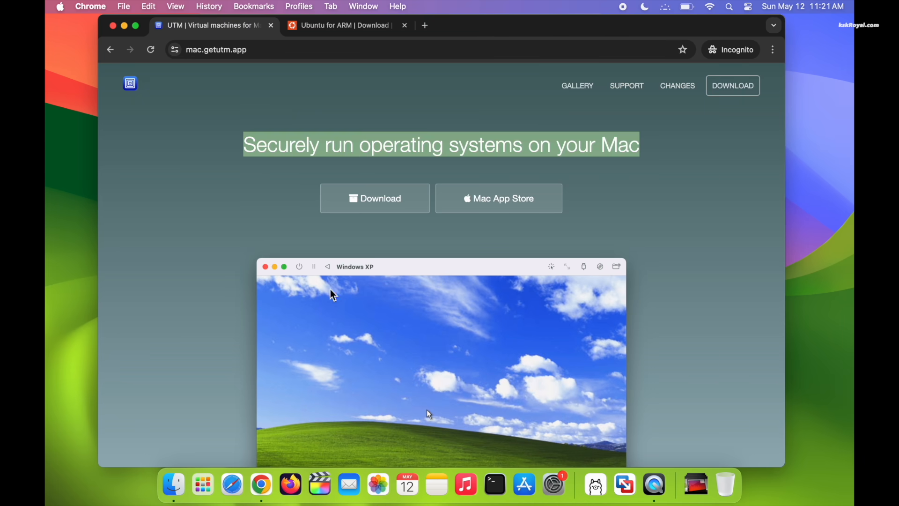
pyautogui.scroll(-1, 385, 202)
pyautogui.click(385, 202)
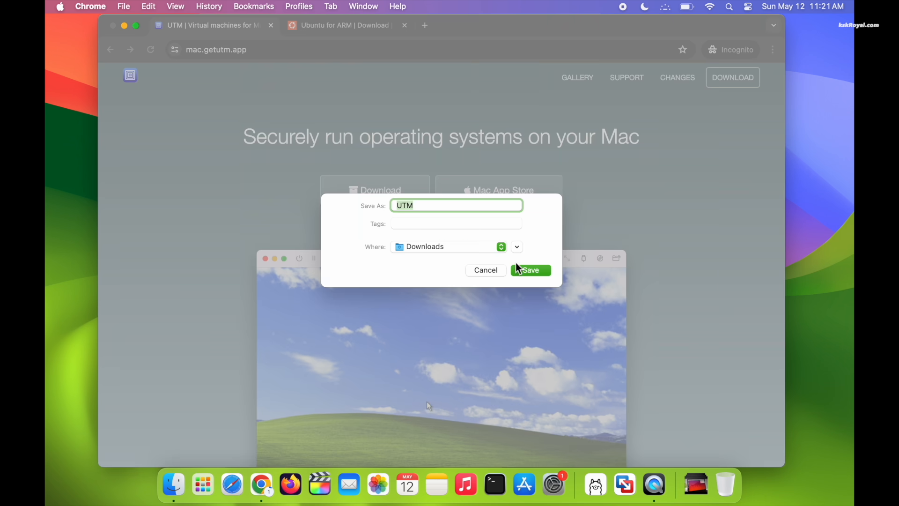
pyautogui.click(531, 270)
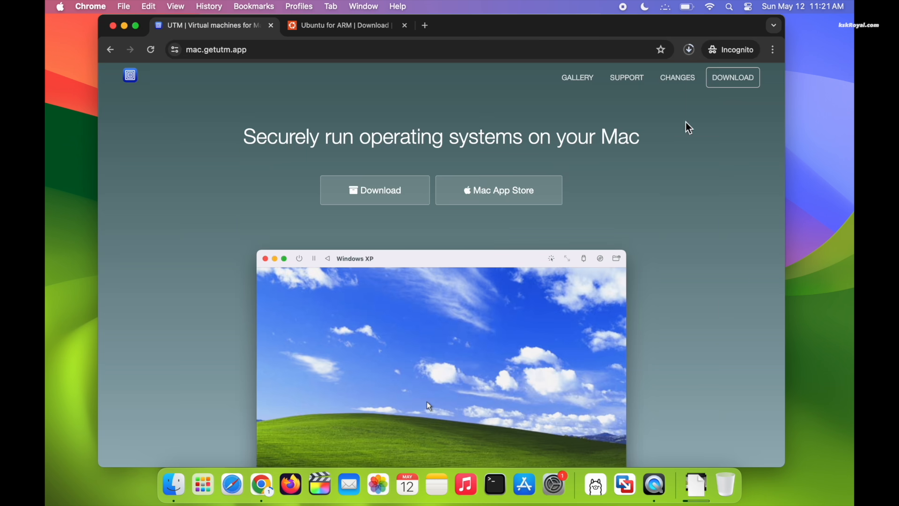
pyautogui.click(689, 50)
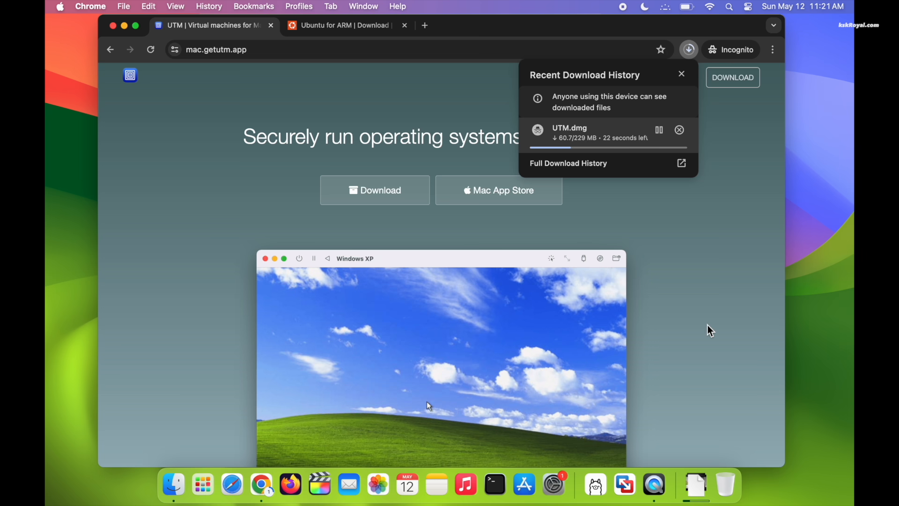
pyautogui.click(399, 125)
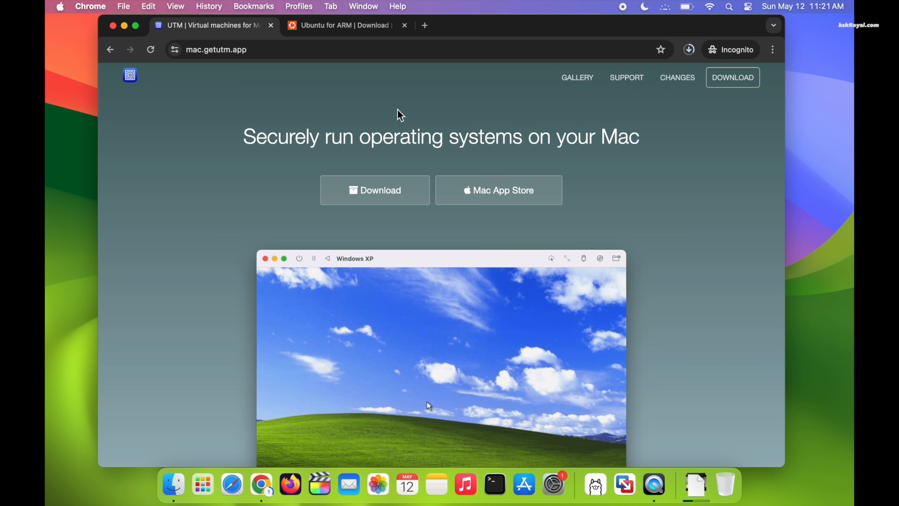
# - Download the default Ubuntu Server for ARM 24.04 LTS image into the Downloads folder and check its download progress
pyautogui.click(347, 25)
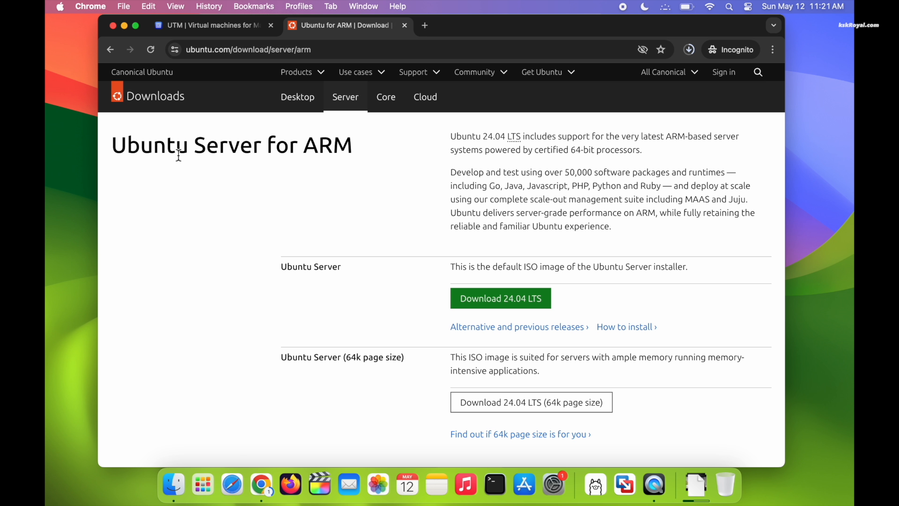
pyautogui.tripleClick(236, 152)
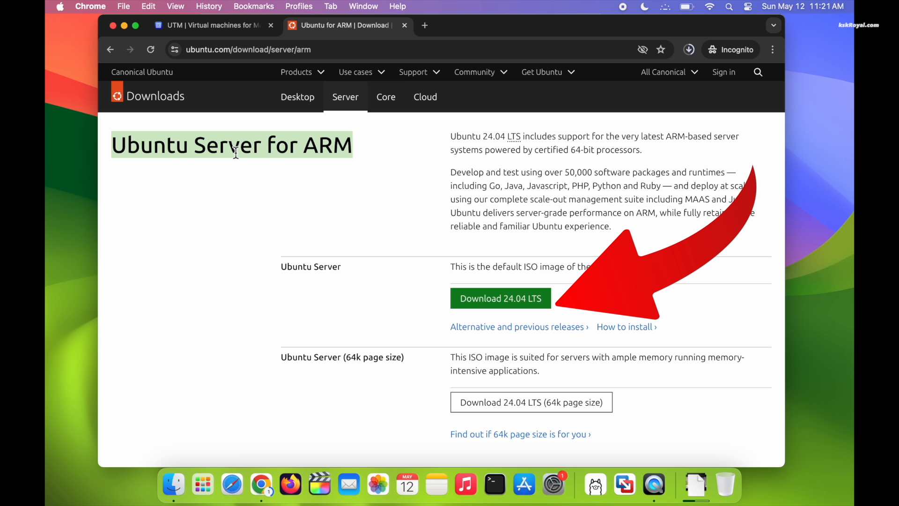
pyautogui.click(500, 298)
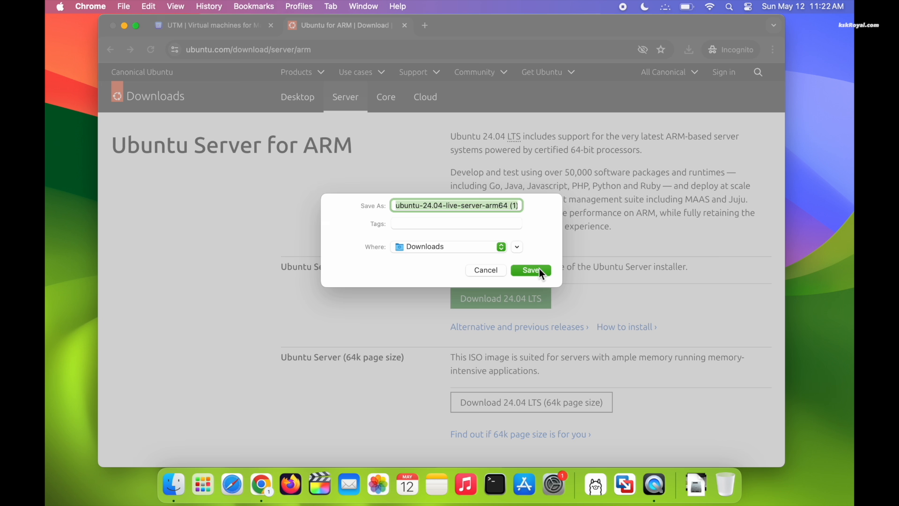
pyautogui.click(538, 269)
pyautogui.click(687, 50)
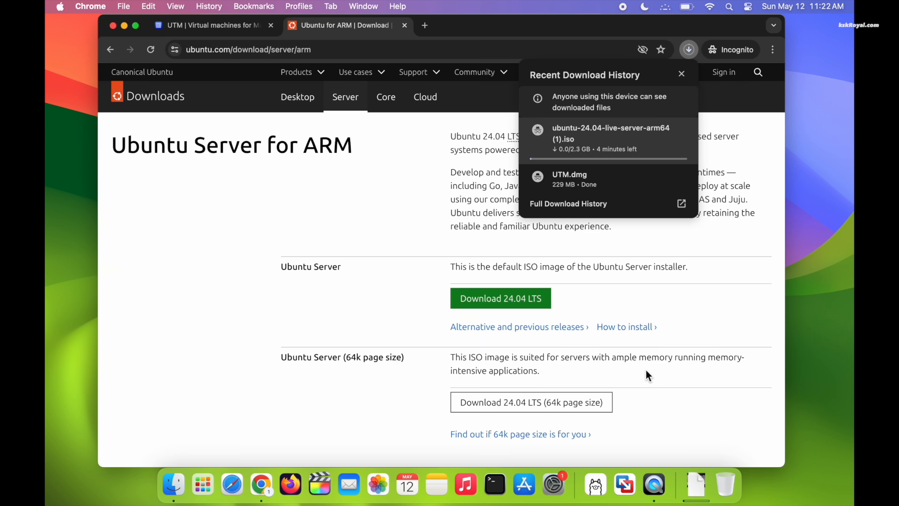
pyautogui.click(594, 201)
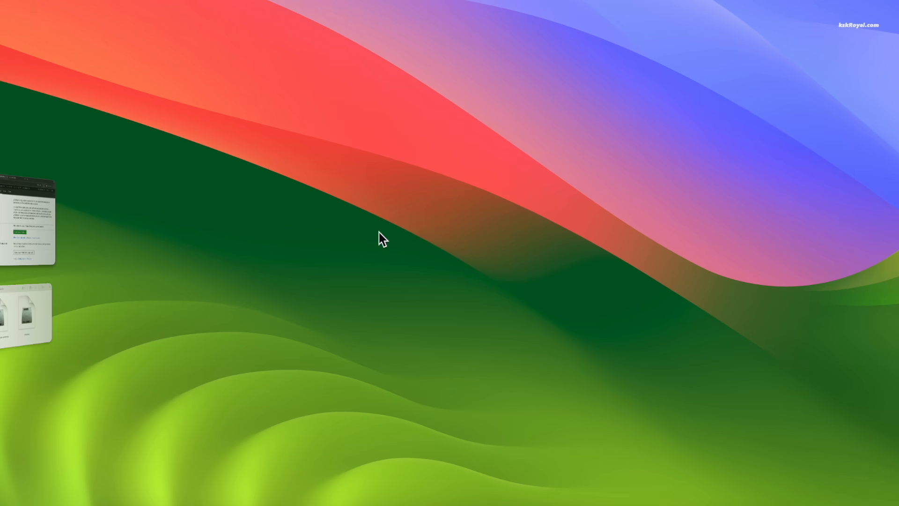
# - Open UTM.dmg from the Installing Ubuntu folder and copy the UTM app into Applications
pyautogui.click(3, 327)
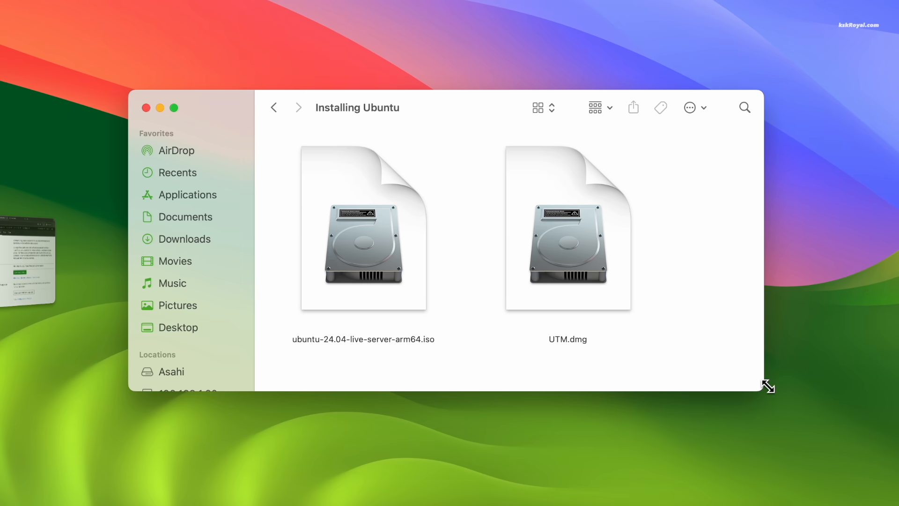
pyautogui.click(331, 269)
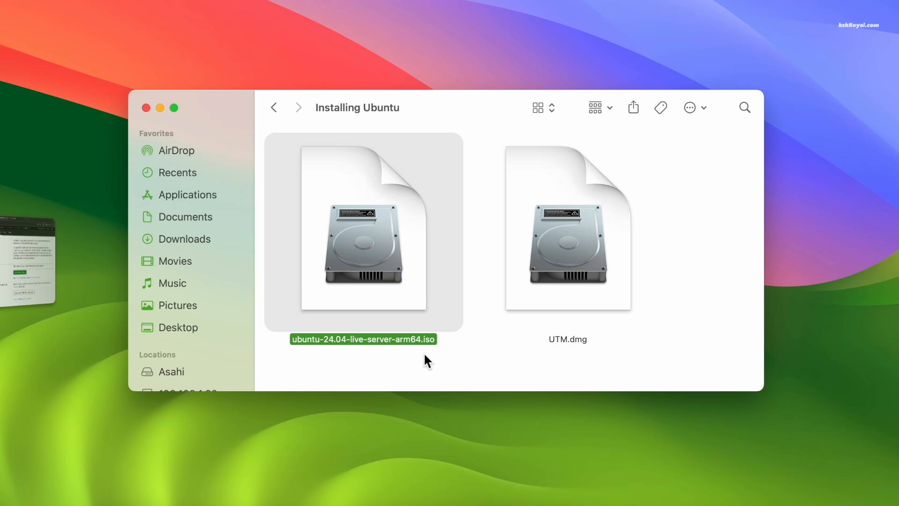
pyautogui.click(586, 310)
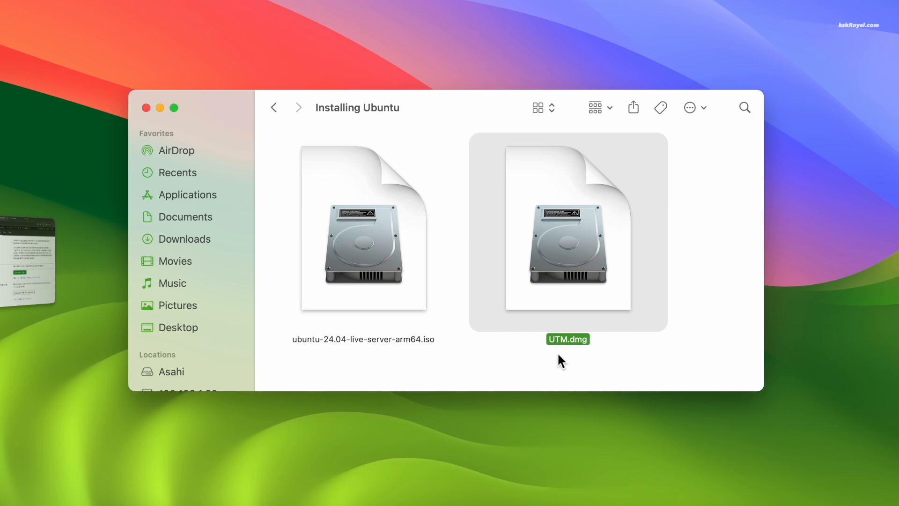
pyautogui.doubleClick(578, 257)
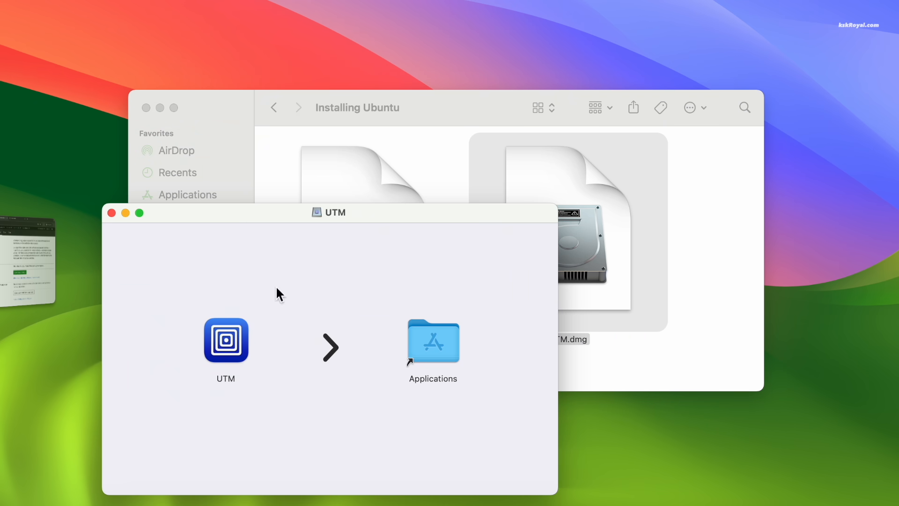
pyautogui.moveTo(228, 344); pyautogui.dragTo(431, 329)
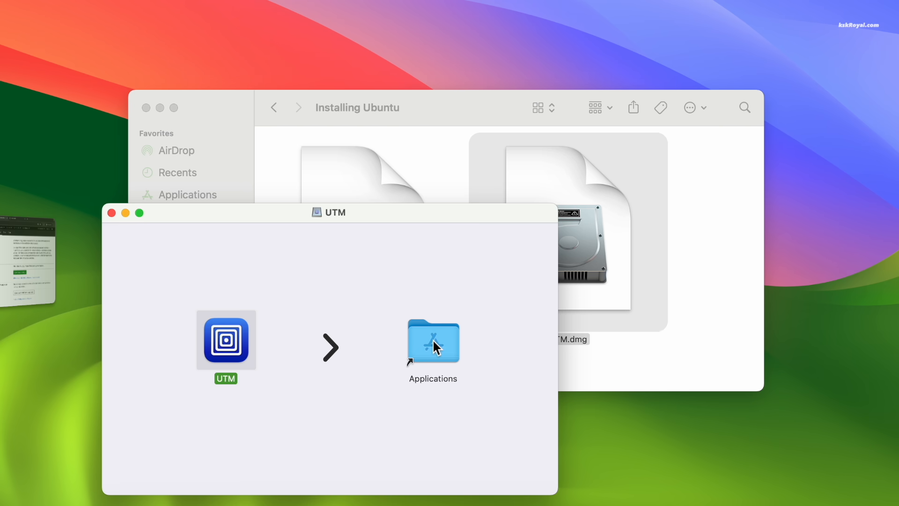
# - Close the UTM installer window and eject the UTM disk image from the desktop
pyautogui.click(111, 212)
pyautogui.click(807, 158)
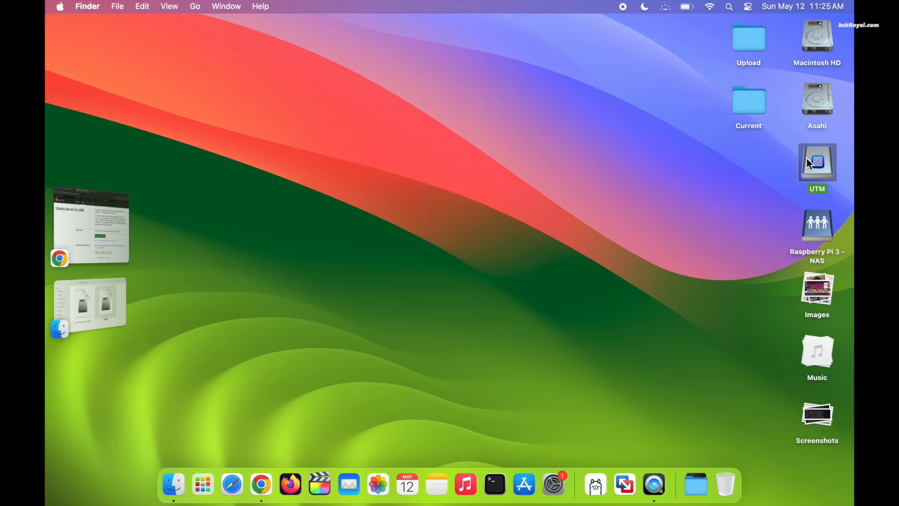
pyautogui.rightClick(806, 159)
pyautogui.click(763, 183)
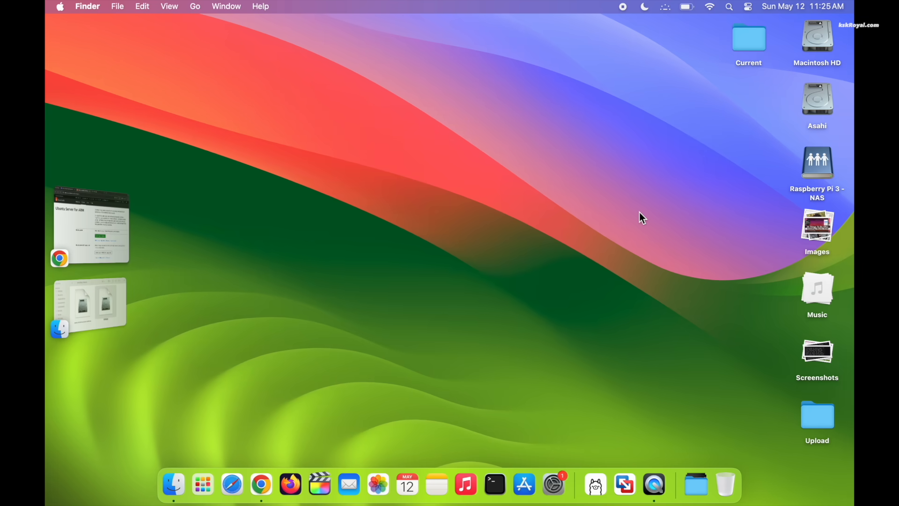
# - Launch UTM from the Applications folder, minimize the Finder window and approve opening the downloaded app
pyautogui.click(96, 304)
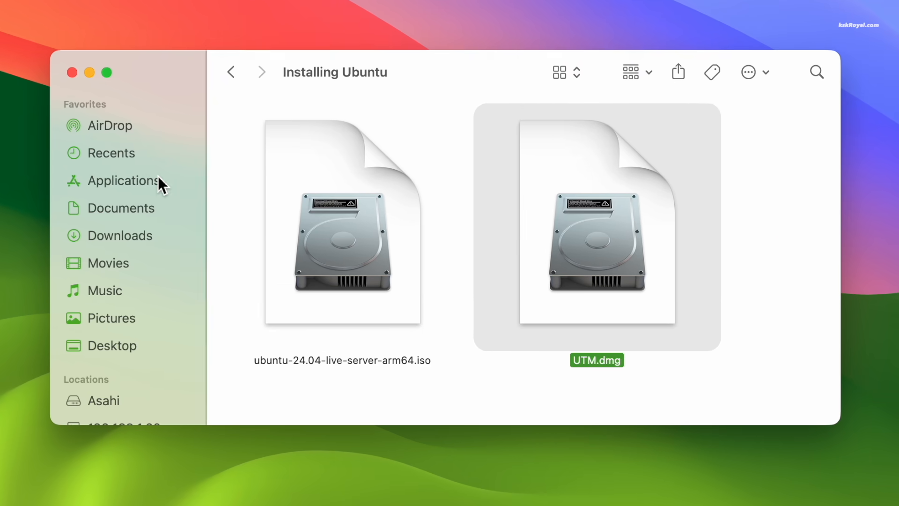
pyautogui.click(159, 180)
pyautogui.scroll(-5, 258, 176)
pyautogui.scroll(-10, 552, 274)
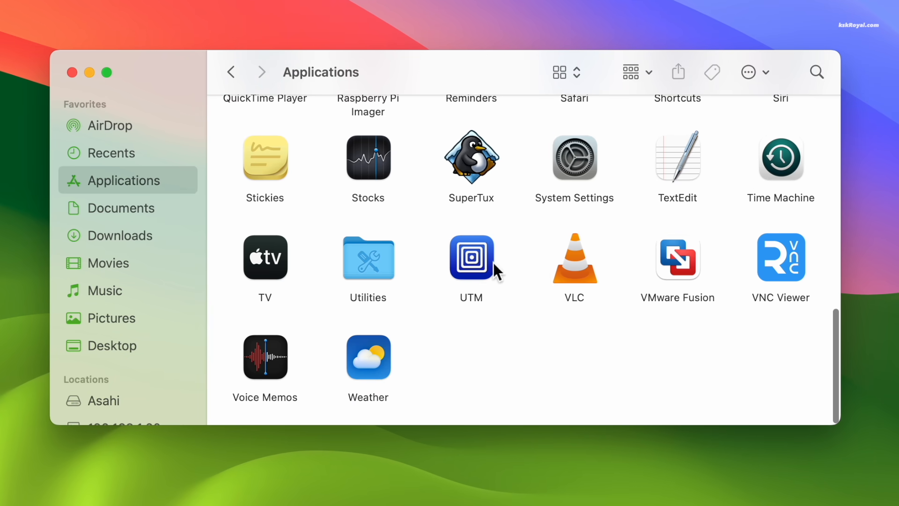
pyautogui.click(487, 269)
pyautogui.rightClick(490, 279)
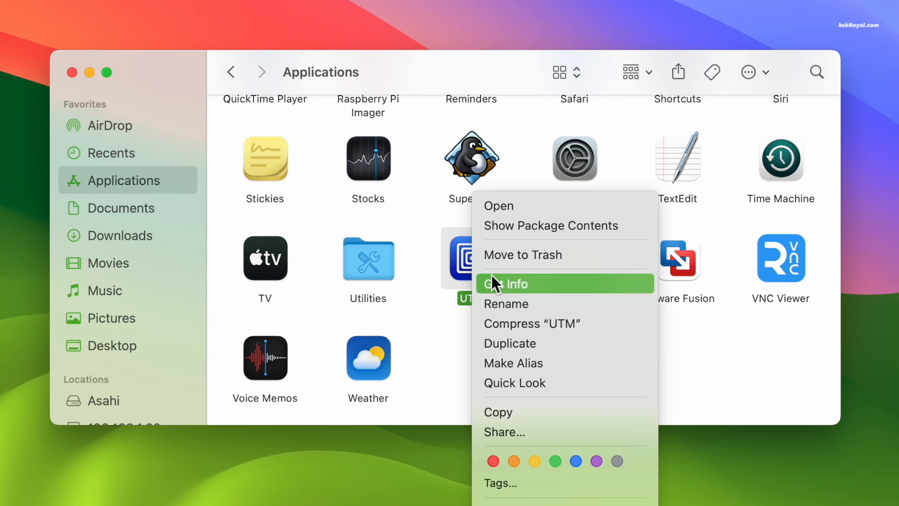
pyautogui.press('Escape')
pyautogui.click(89, 71)
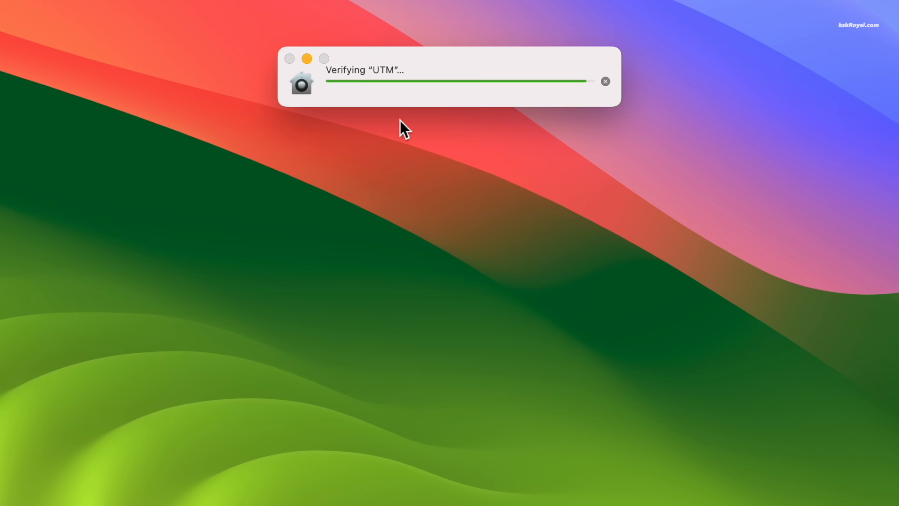
pyautogui.click(498, 204)
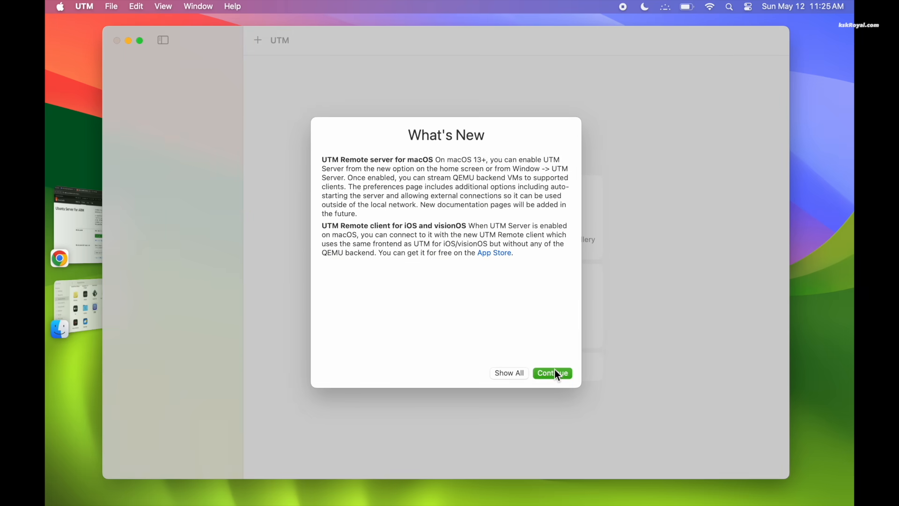
# - Dismiss the What's New notice and start a new virtualized virtual machine with Linux as its operating system
pyautogui.click(618, 361)
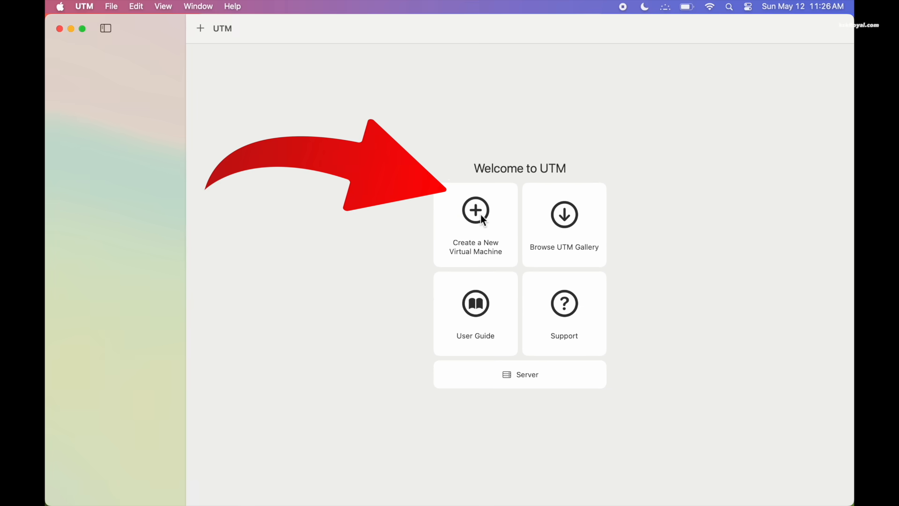
pyautogui.click(483, 218)
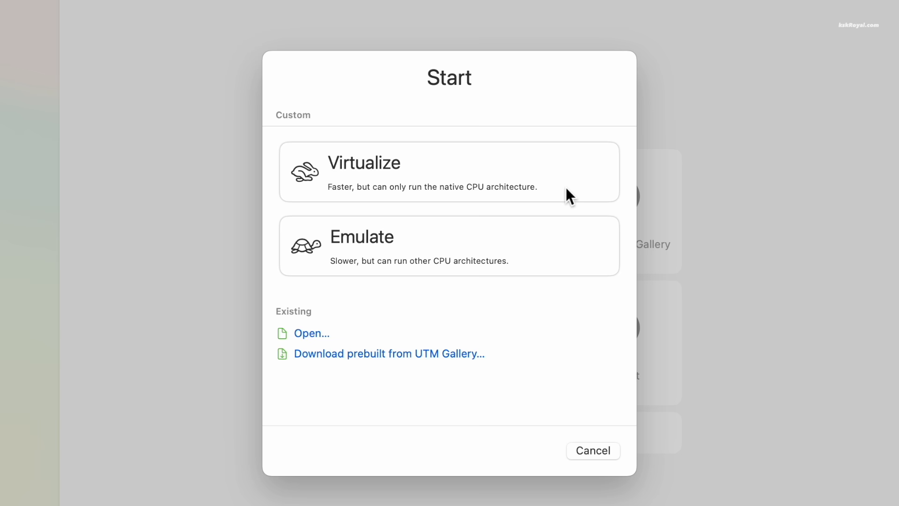
pyautogui.click(450, 182)
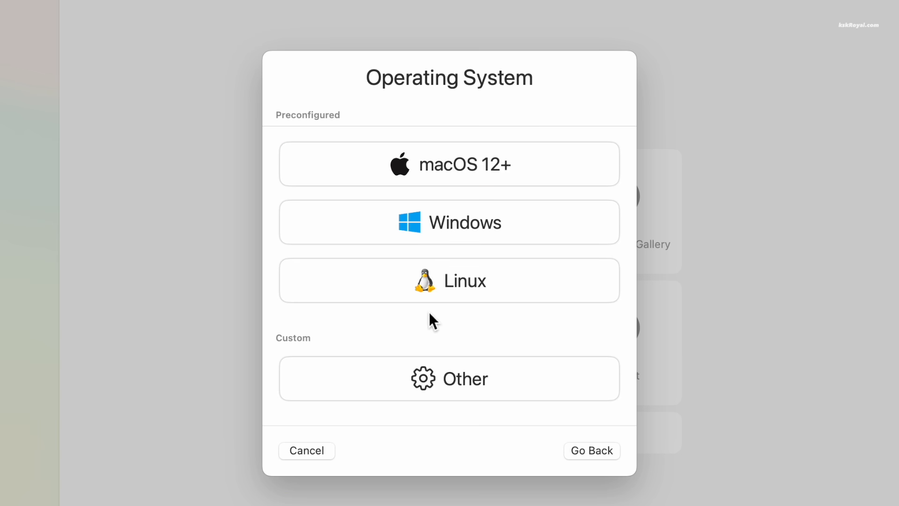
pyautogui.click(523, 283)
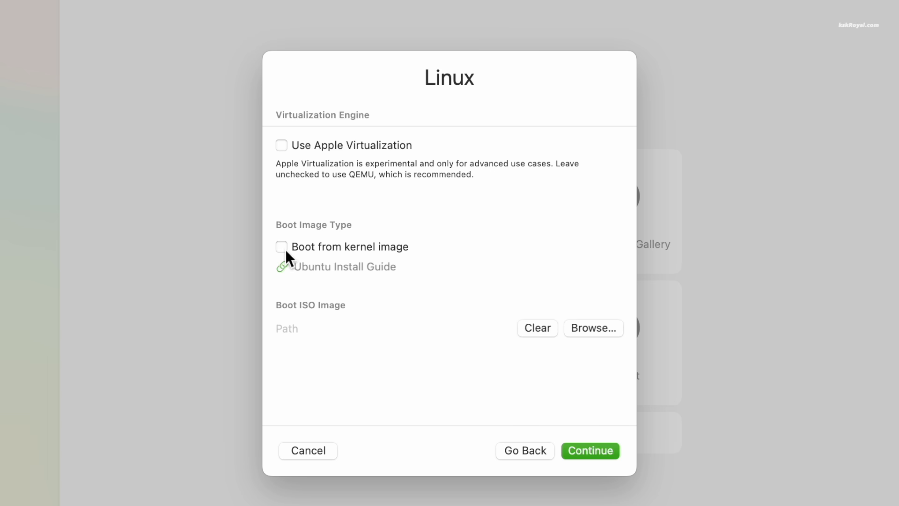
# - Choose ubuntu-24.04-live-server-arm64.iso from the Installing Ubuntu folder in Downloads as the boot ISO image and continue
pyautogui.click(594, 331)
pyautogui.click(178, 196)
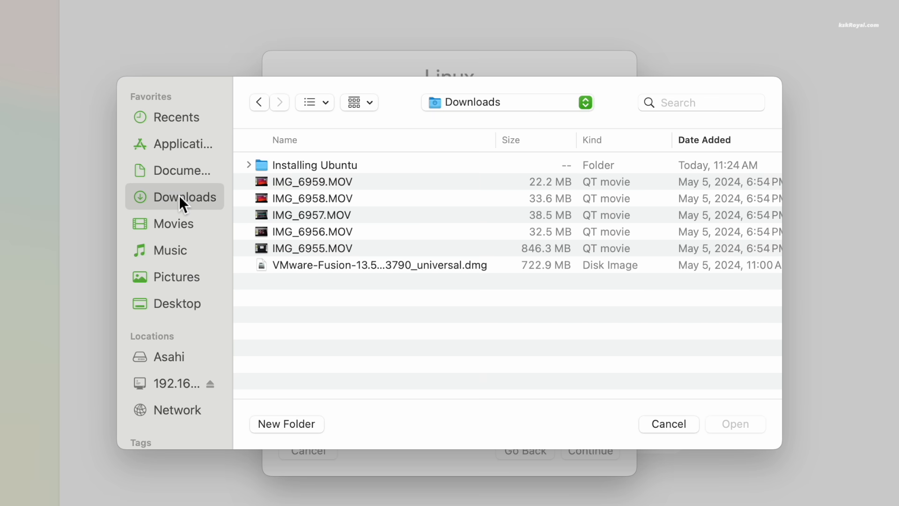
pyautogui.doubleClick(310, 169)
pyautogui.click(358, 183)
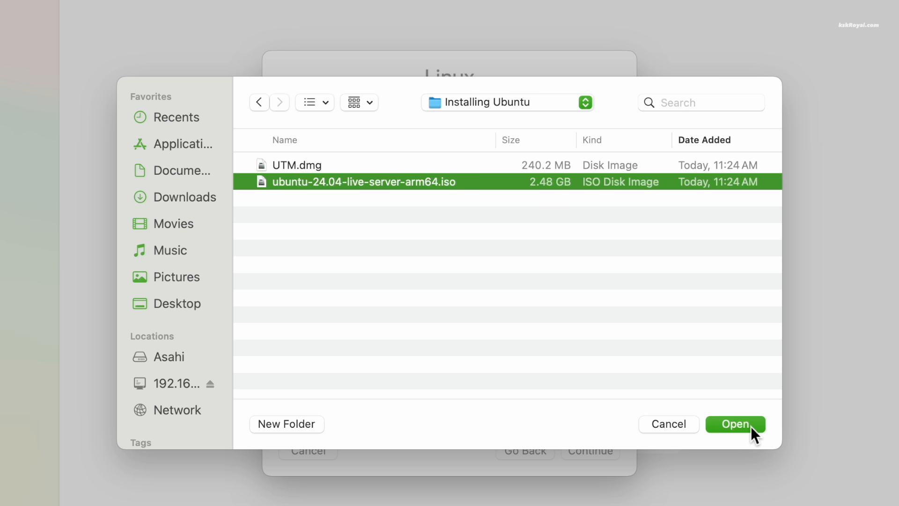
pyautogui.click(751, 426)
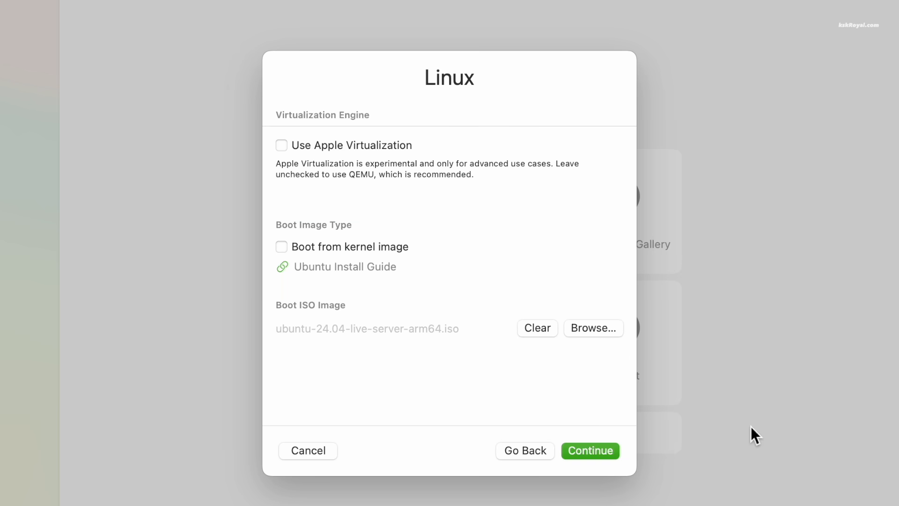
pyautogui.click(577, 446)
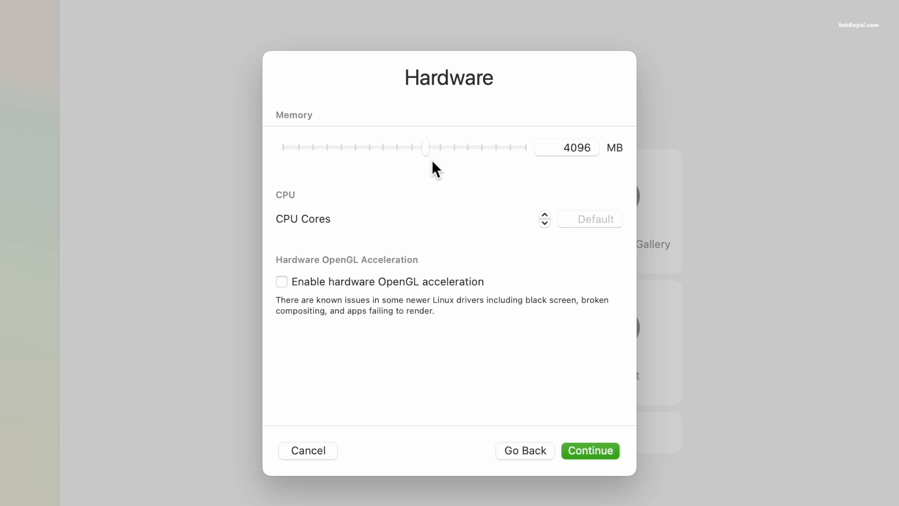
# - Configure the hardware with 4096 MB of memory, 4 CPU cores and hardware OpenGL acceleration enabled, and continue
pyautogui.moveTo(428, 150)
pyautogui.mouseDown()
pyautogui.moveTo(502, 164)
pyautogui.moveTo(411, 153)
pyautogui.moveTo(437, 153)
pyautogui.moveTo(429, 154)
pyautogui.mouseUp()
pyautogui.click(544, 215)
pyautogui.click(546, 224)
pyautogui.click(546, 223)
pyautogui.click(546, 224)
pyautogui.click(546, 224)
pyautogui.click(602, 454)
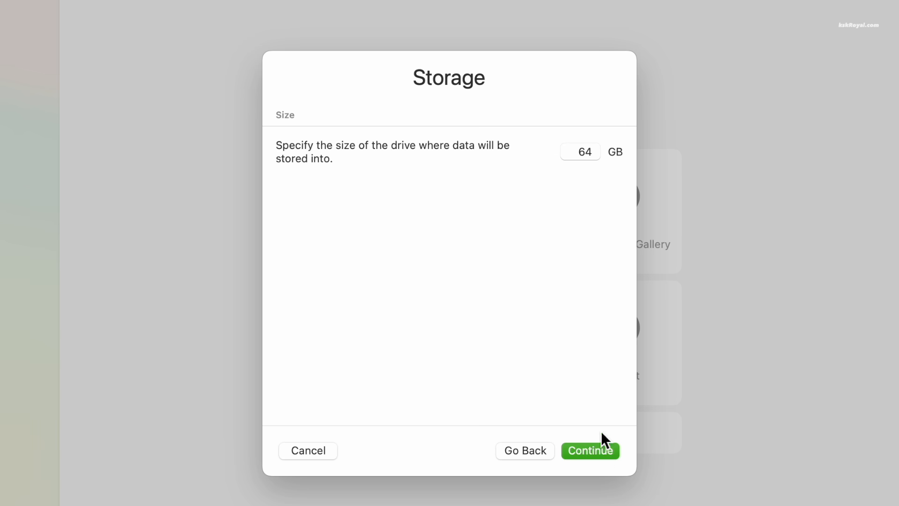
# - Set the virtual machine's storage drive size to 50 GB and continue
pyautogui.doubleClick(585, 154)
pyautogui.write('32')
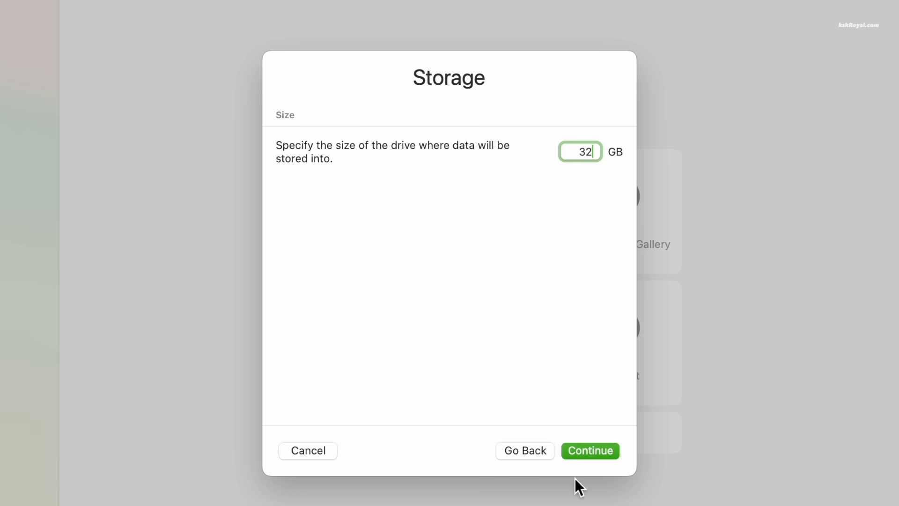
pyautogui.press('BackSpace')
pyautogui.press('BackSpace')
pyautogui.write('50')
pyautogui.click(600, 453)
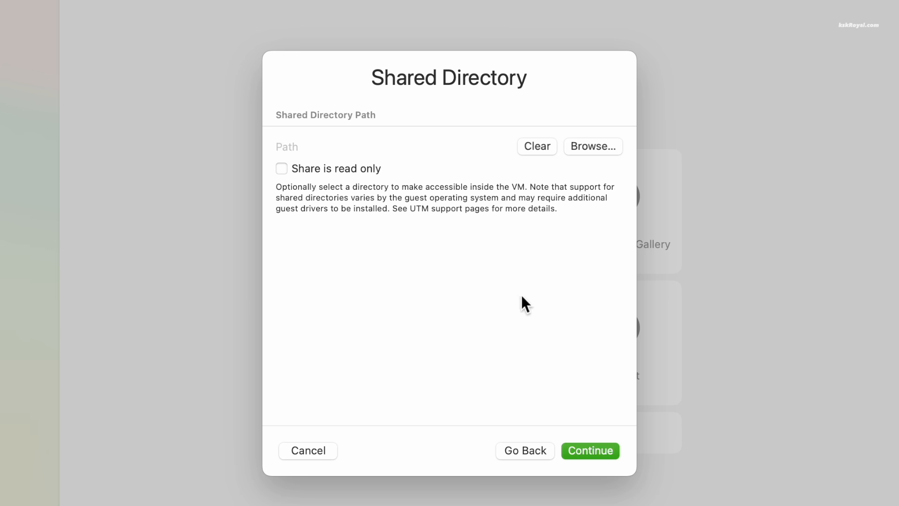
# - Skip the shared directory, name the virtual machine NobleNumbat and save it
pyautogui.click(605, 453)
pyautogui.doubleClick(403, 112)
pyautogui.write('NobleNumbat')
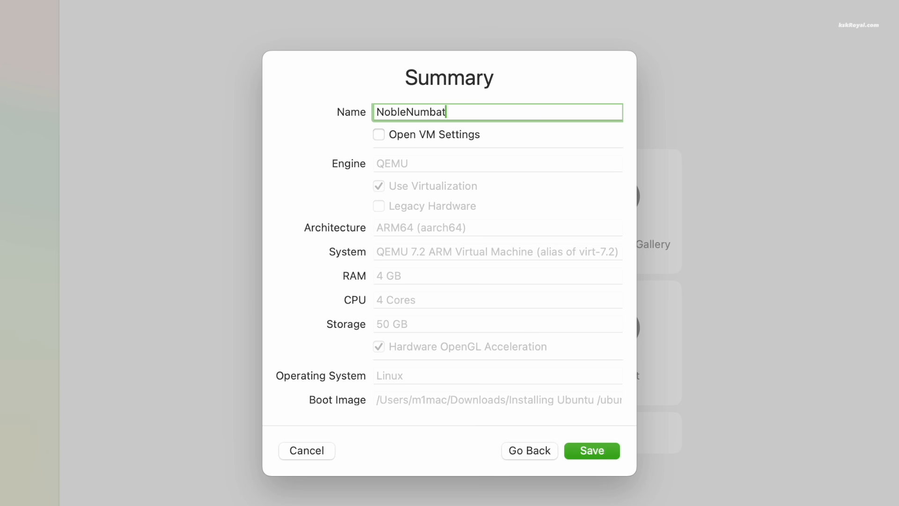
pyautogui.click(603, 450)
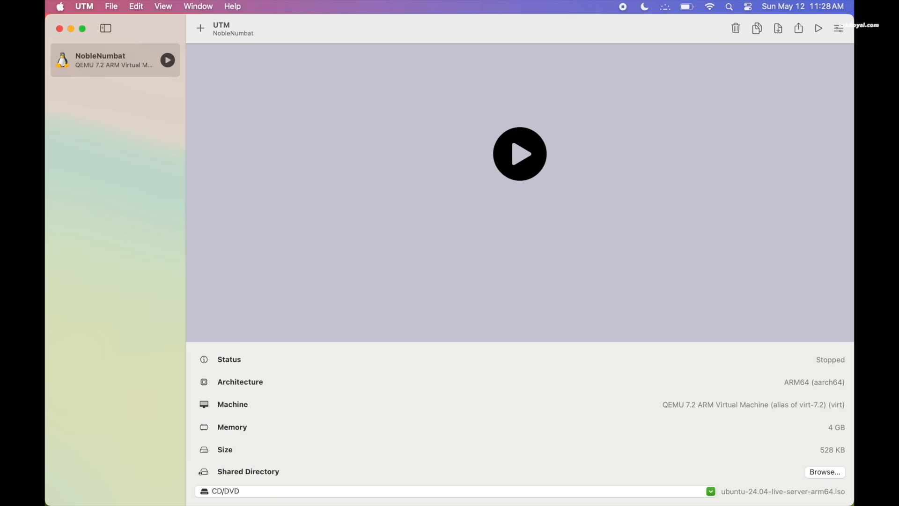
# - Review NobleNumbat's system, display and network settings, and close them without saving
pyautogui.click(839, 28)
pyautogui.click(283, 186)
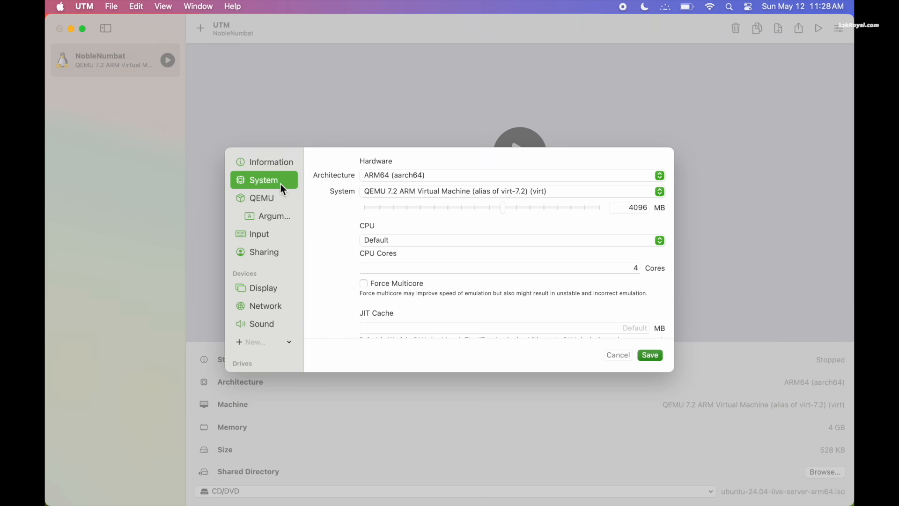
pyautogui.scroll(-2, 326, 270)
pyautogui.click(293, 295)
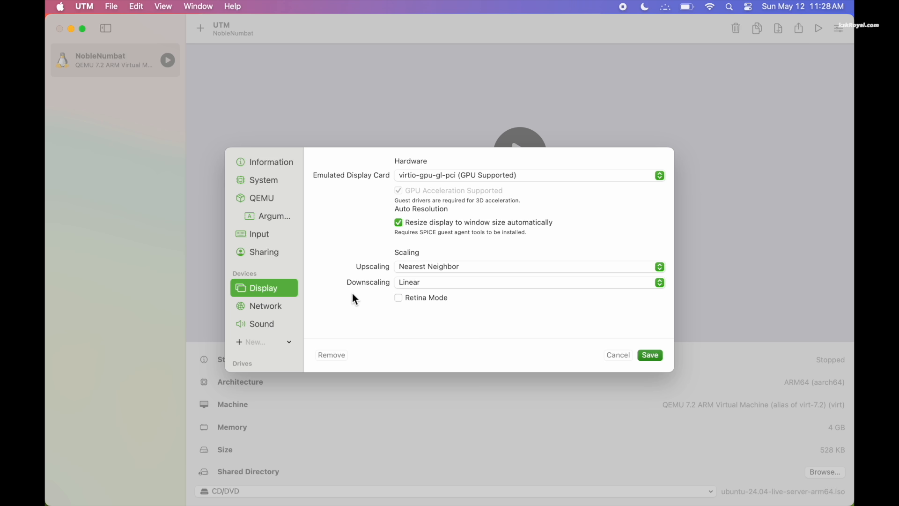
pyautogui.click(274, 307)
pyautogui.scroll(-3, 274, 307)
pyautogui.scroll(3, 273, 307)
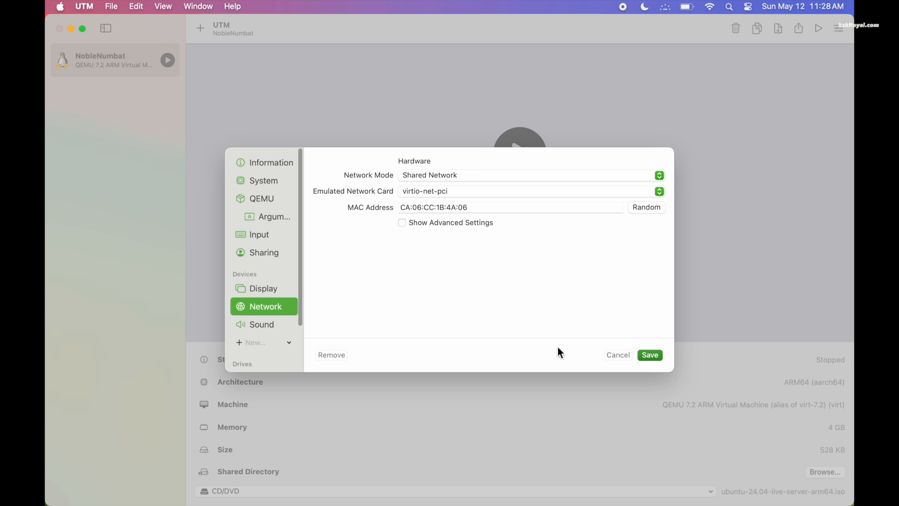
pyautogui.click(618, 356)
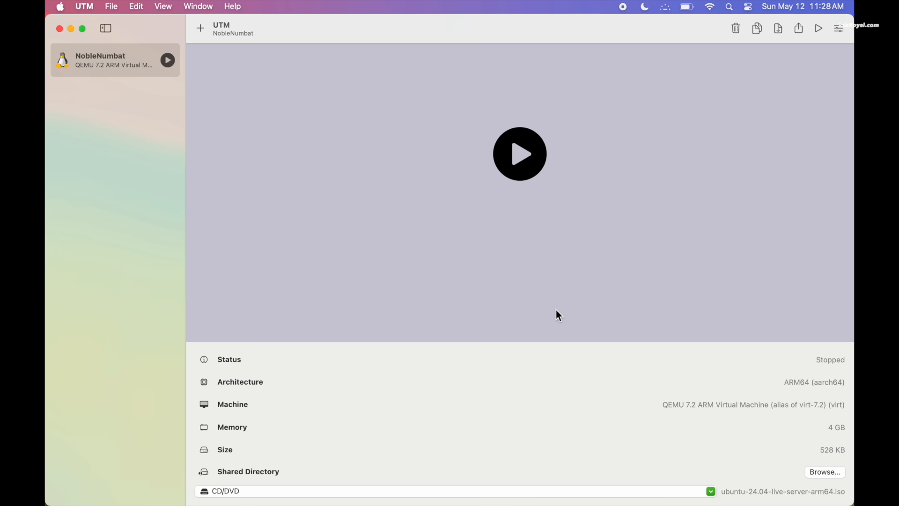
# - Start the NobleNumbat virtual machine, minimize the main UTM window and enlarge the virtual machine's window
pyautogui.click(520, 157)
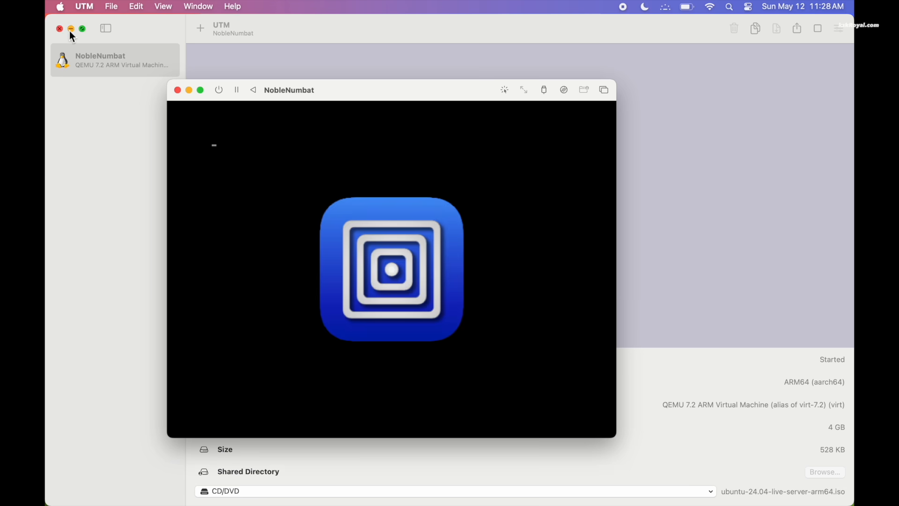
pyautogui.click(71, 29)
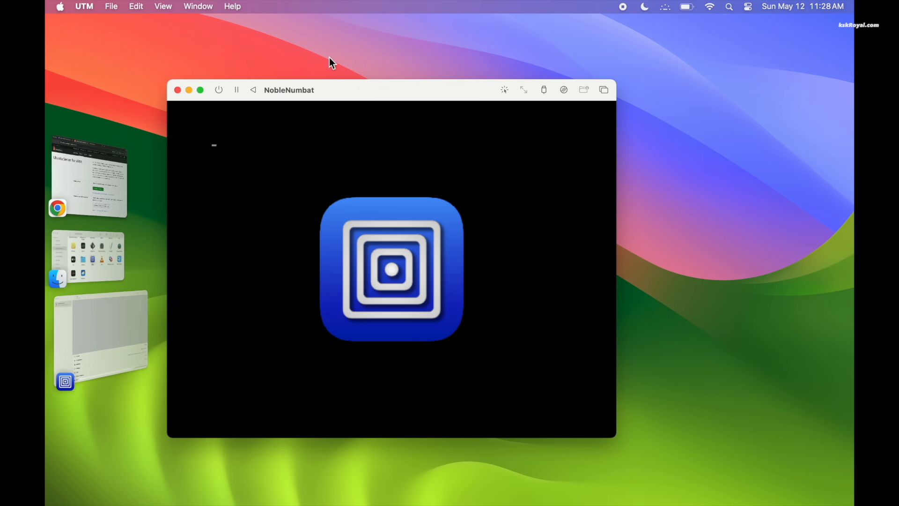
pyautogui.doubleClick(361, 91)
pyautogui.moveTo(421, 28); pyautogui.dragTo(410, 28)
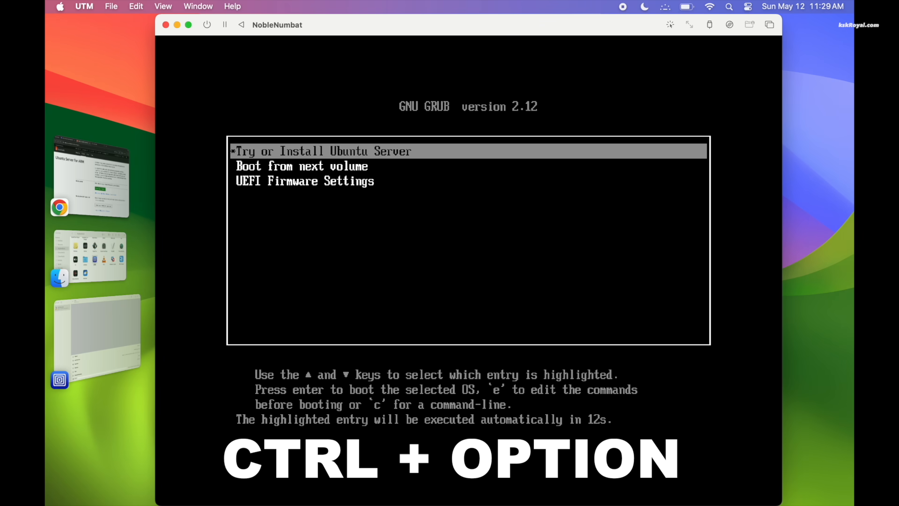
# - Boot the Try or Install Ubuntu Server entry from the GRUB menu
pyautogui.press('Down')
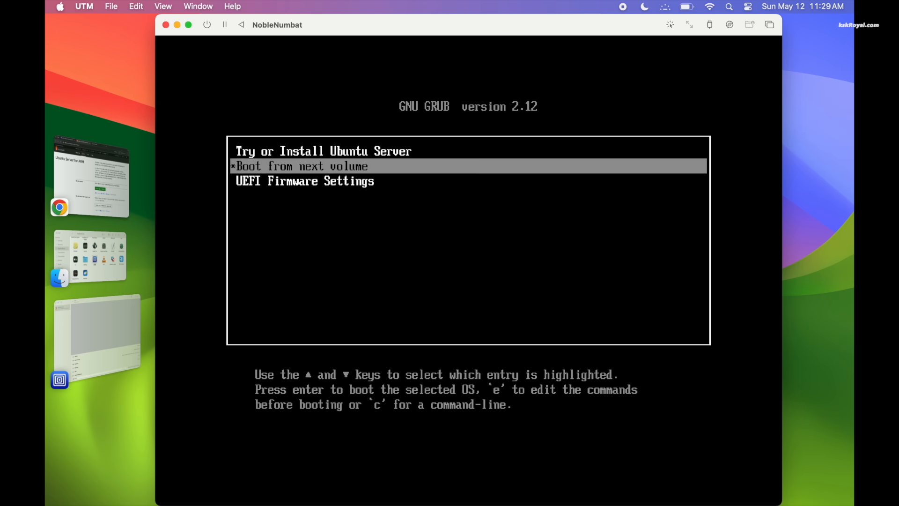
pyautogui.press('Up')
pyautogui.press('Return')
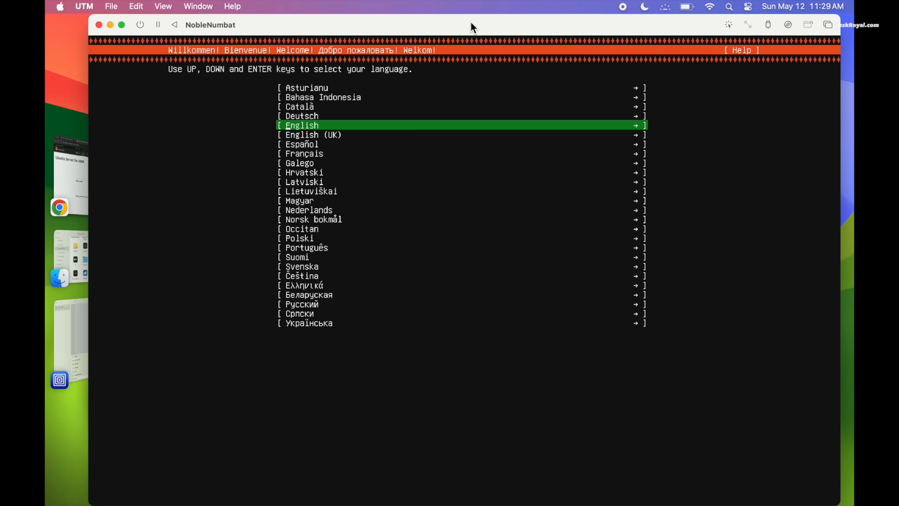
# - Browse the installer's language list and choose English
pyautogui.press('Down')
pyautogui.press('Down')
pyautogui.press('Down')
pyautogui.press('Down')
pyautogui.press('Down')
pyautogui.press('Down')
pyautogui.press('Up')
pyautogui.press('Up')
pyautogui.press('Up')
pyautogui.press('Up')
pyautogui.press('Up')
pyautogui.press('Up')
pyautogui.press('Up')
pyautogui.press('Up')
pyautogui.press('Up')
pyautogui.press('Up')
pyautogui.press('Down')
pyautogui.press('Down')
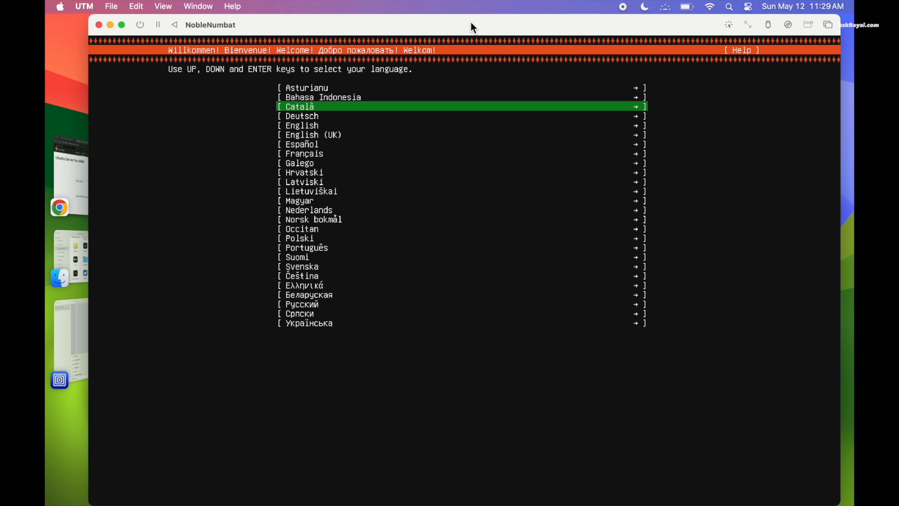
pyautogui.press('Down')
pyautogui.press('Down')
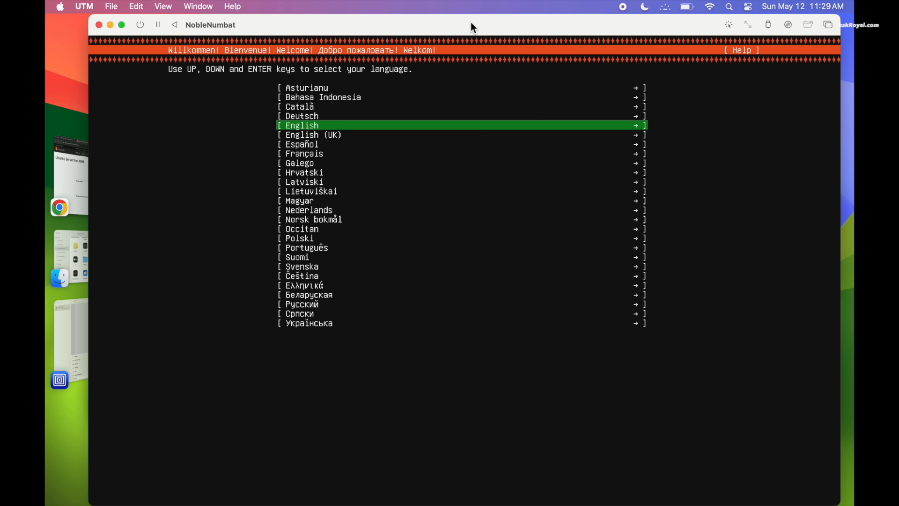
pyautogui.press('Down')
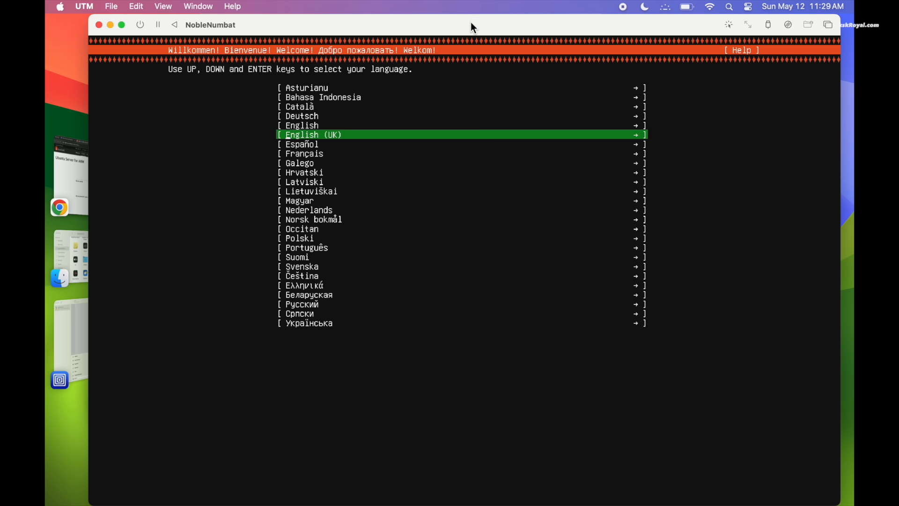
pyautogui.press('Down')
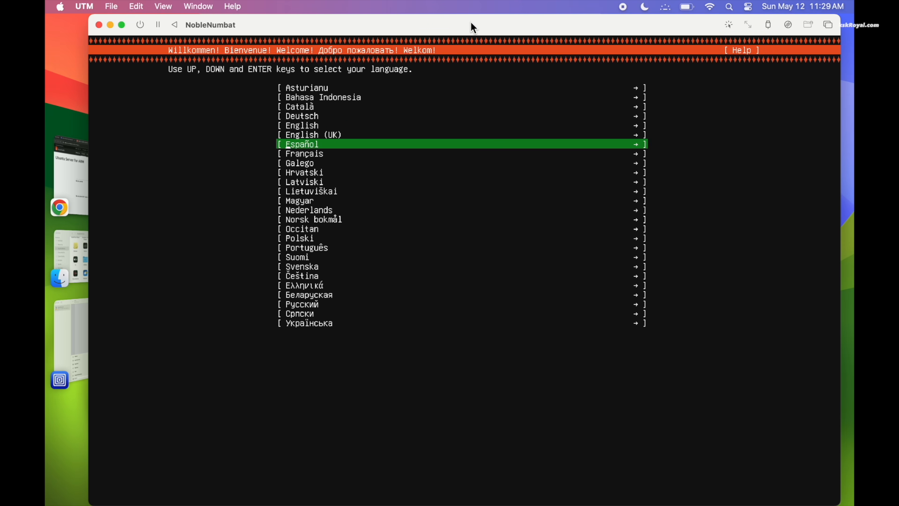
pyautogui.press('Up')
pyautogui.press('Up')
pyautogui.press('Up')
pyautogui.press('Down')
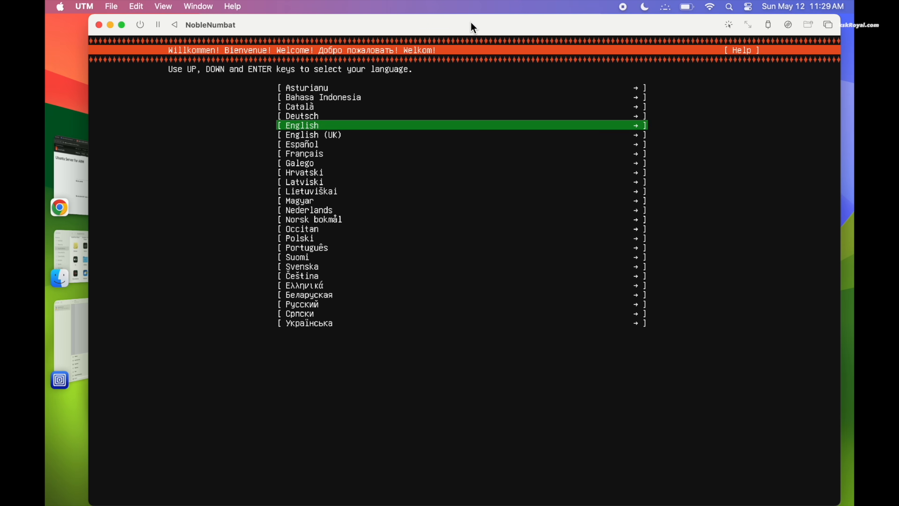
pyautogui.press('Return')
# - Select English (US) as the keyboard layout
pyautogui.press('Up')
pyautogui.press('Up')
pyautogui.press('Up')
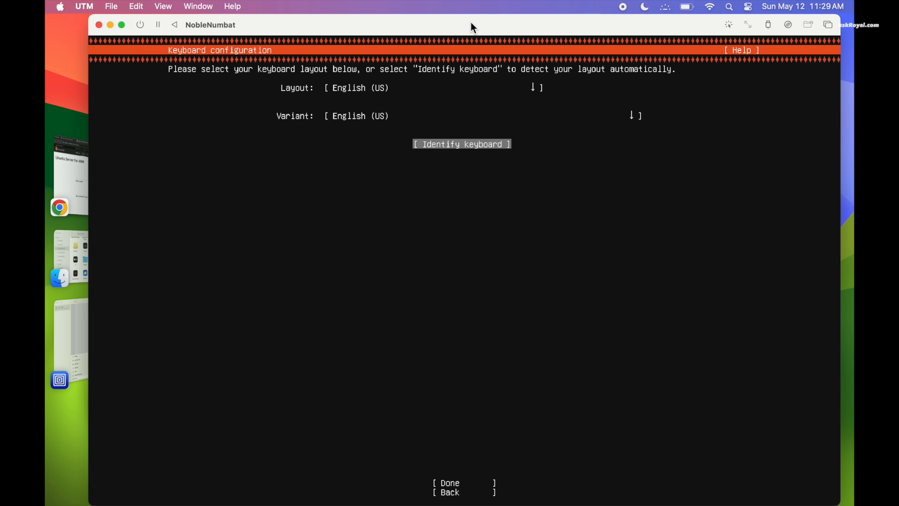
pyautogui.press('Return')
pyautogui.press('Down')
pyautogui.press('Up')
pyautogui.press('Return')
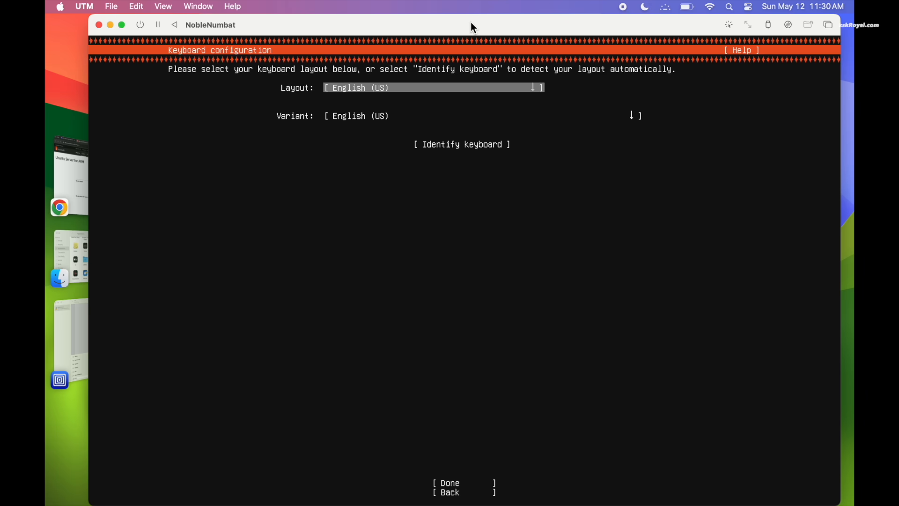
# - Select English (US) as the keyboard variant and confirm the keyboard configuration
pyautogui.press('Down')
pyautogui.press('Return')
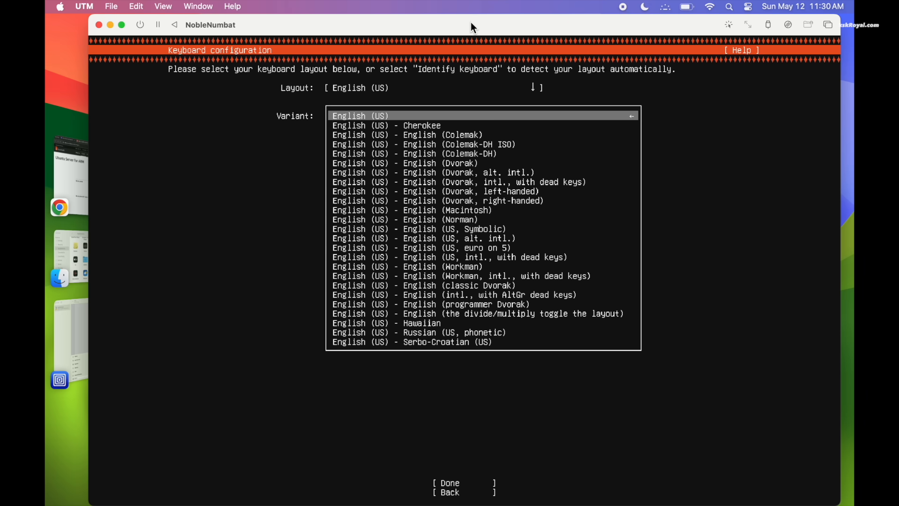
pyautogui.press('Return')
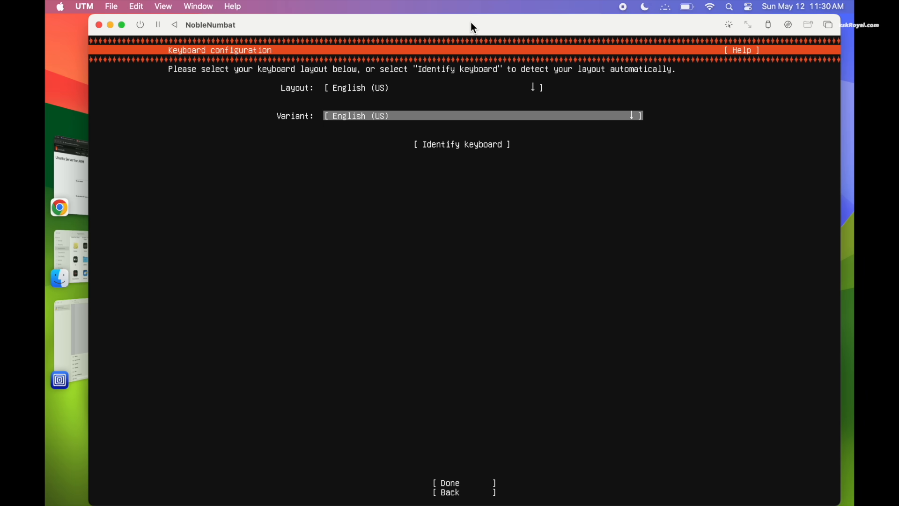
pyautogui.press('Down')
pyautogui.press('Down')
pyautogui.press('Down')
pyautogui.press('Up')
pyautogui.press('Return')
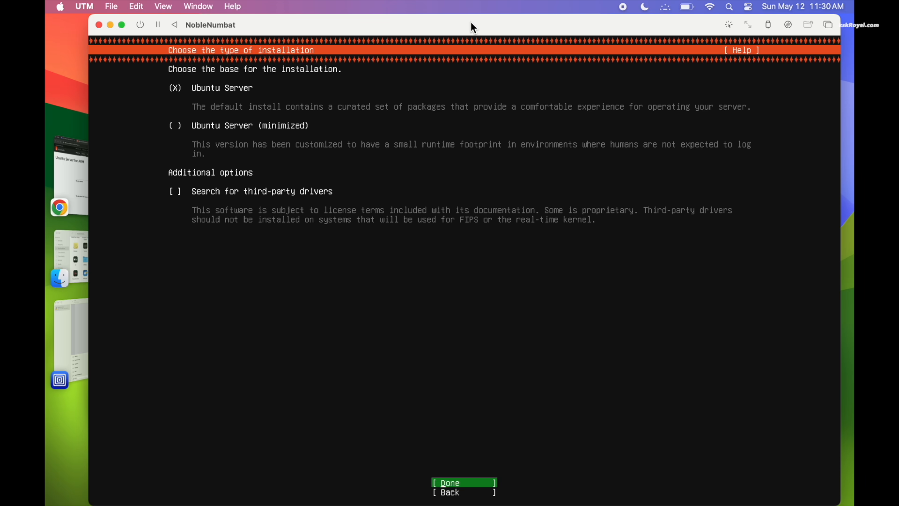
# - Choose Ubuntu Server as the installation base, leave third-party driver search off and continue to the network configuration
pyautogui.press('Up')
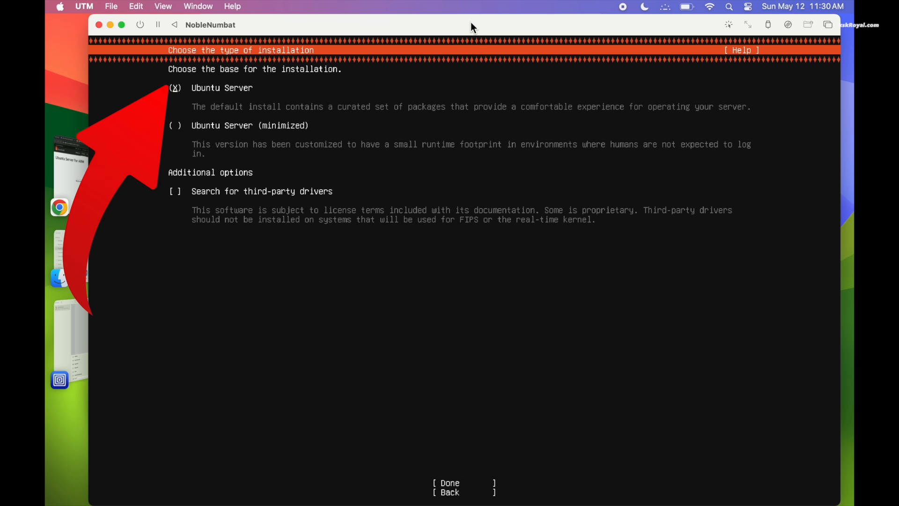
pyautogui.press('space')
pyautogui.press('space')
pyautogui.press('Down')
pyautogui.press('Down')
pyautogui.press('Down')
pyautogui.press('Down')
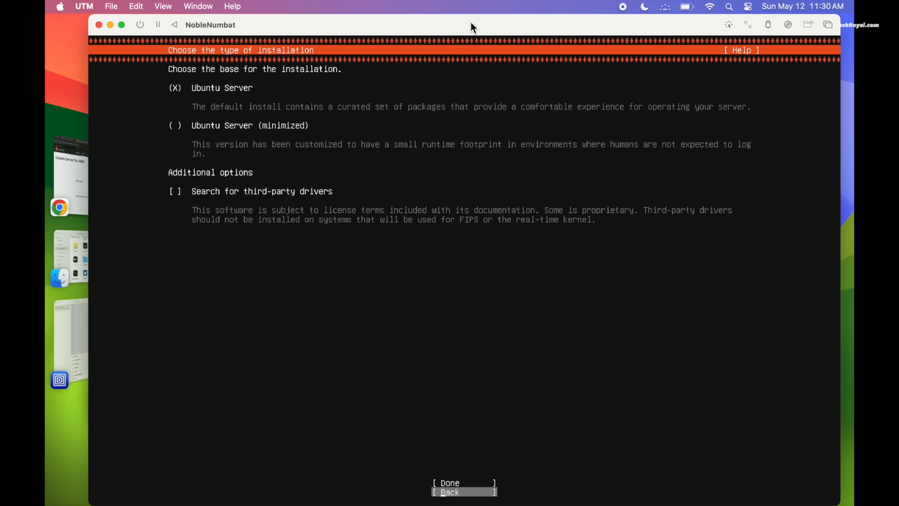
pyautogui.press('Up')
pyautogui.press('Return')
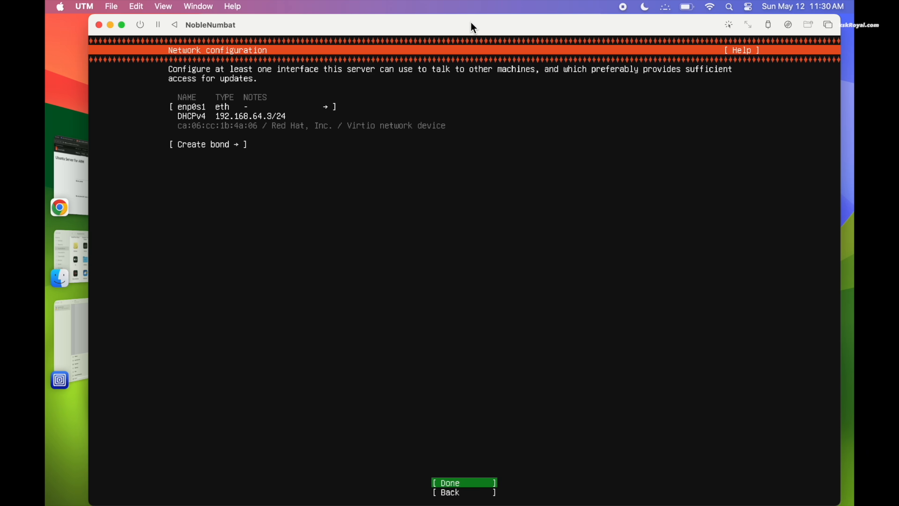
# - Accept the default network configuration, leave the proxy address blank and keep the default Ubuntu archive mirror
pyautogui.press('Return')
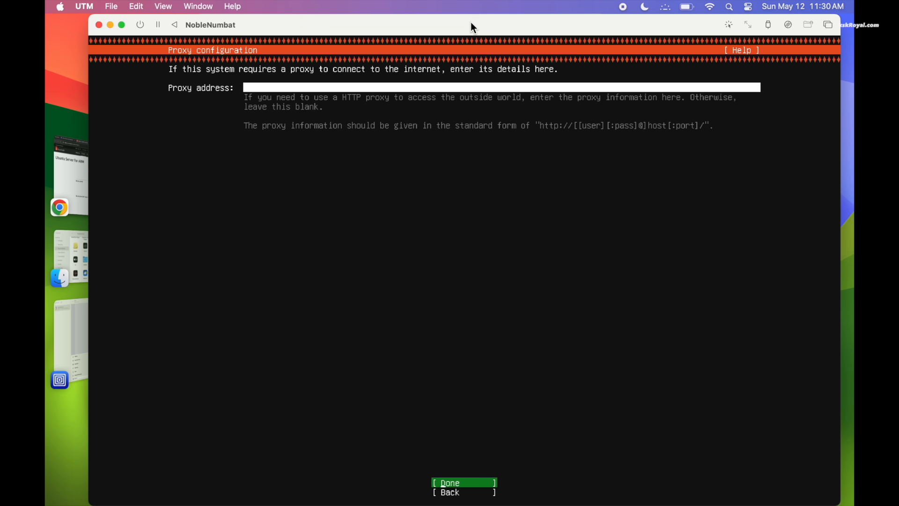
pyautogui.press('Return')
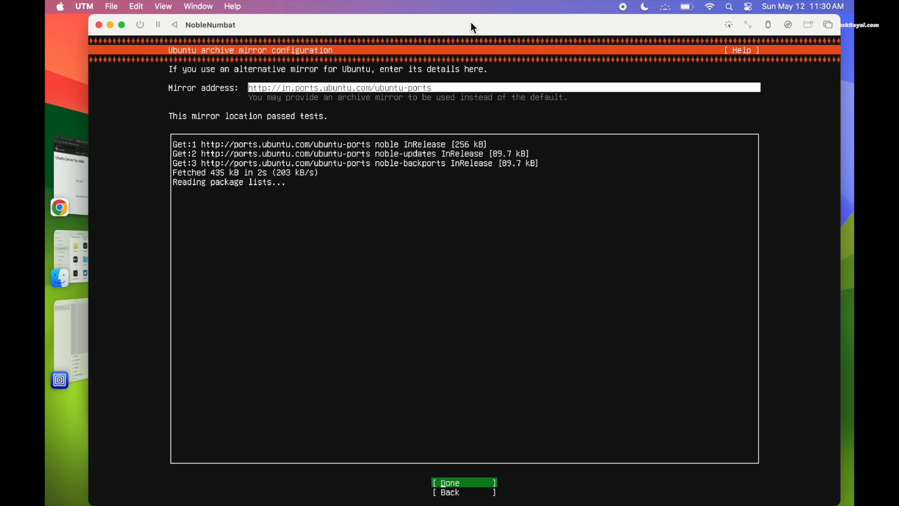
pyautogui.press('Return')
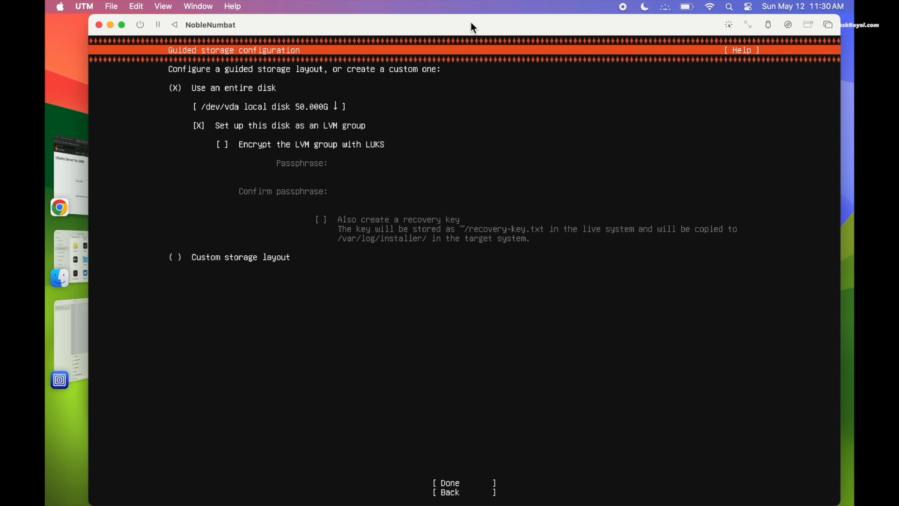
# - Use the entire /dev/vda disk as an unencrypted LVM group, accept the storage layout and confirm the destructive action
pyautogui.press('Tab')
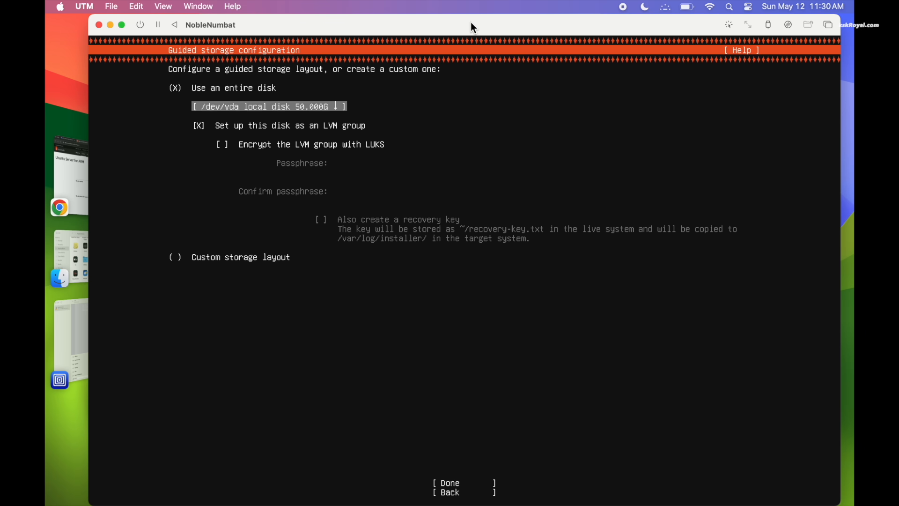
pyautogui.press('Tab')
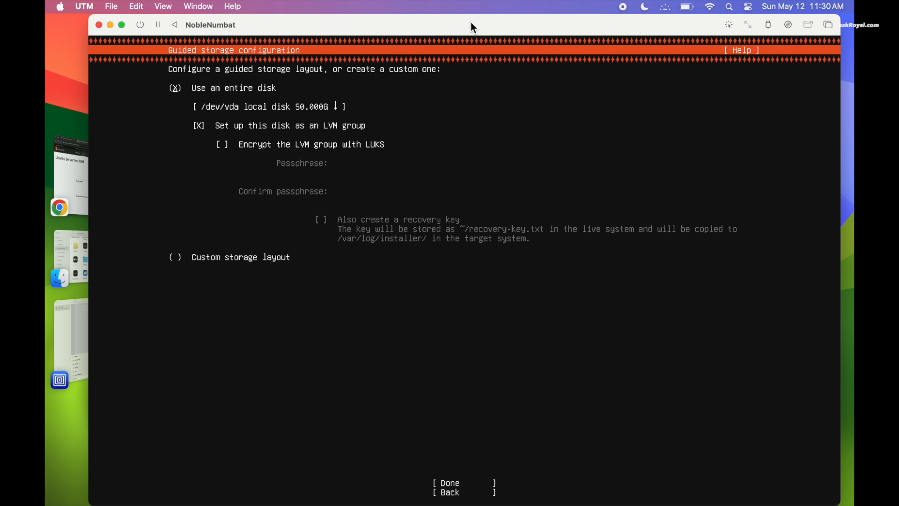
pyautogui.press('Tab')
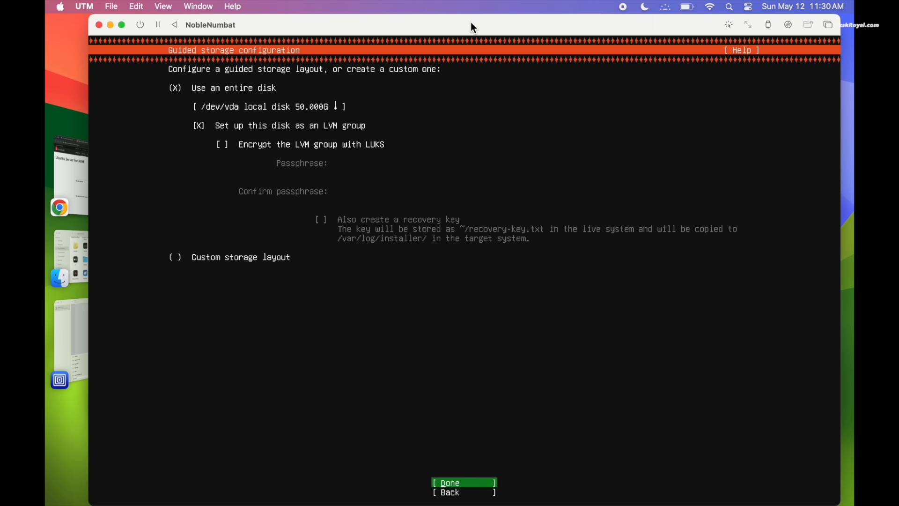
pyautogui.press('Return')
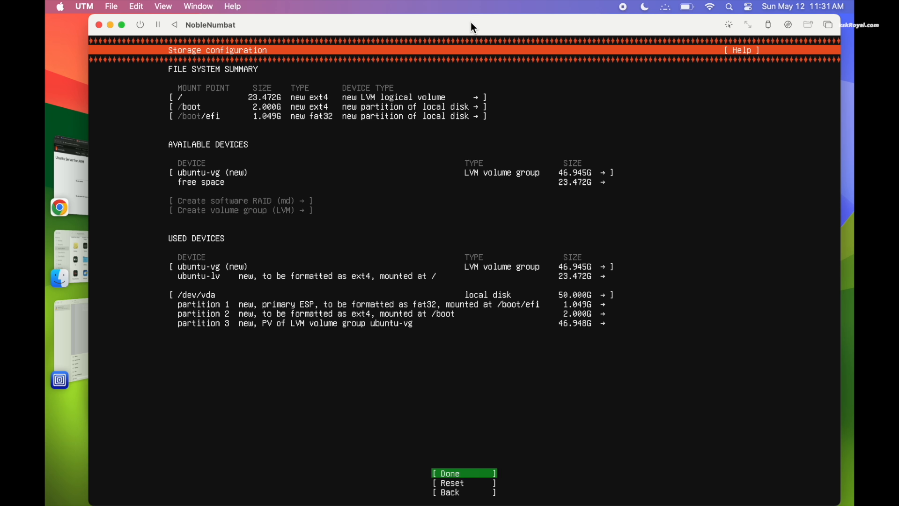
pyautogui.press('Return')
pyautogui.press('Tab')
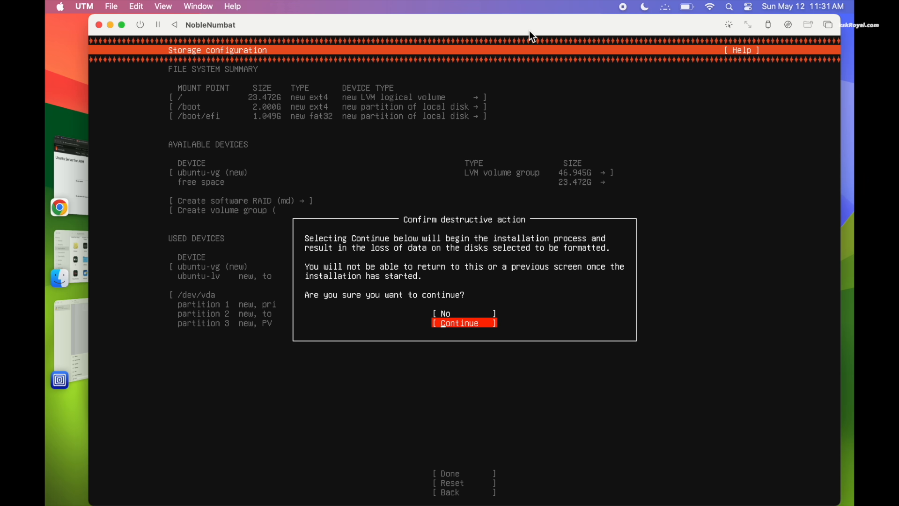
pyautogui.press('Return')
# - Fill in the profile with the user's name, server name noblenumbat, a username and the account password with its confirmation, and submit it
pyautogui.write('kskroyal')
pyautogui.press('Tab')
pyautogui.write('noble')
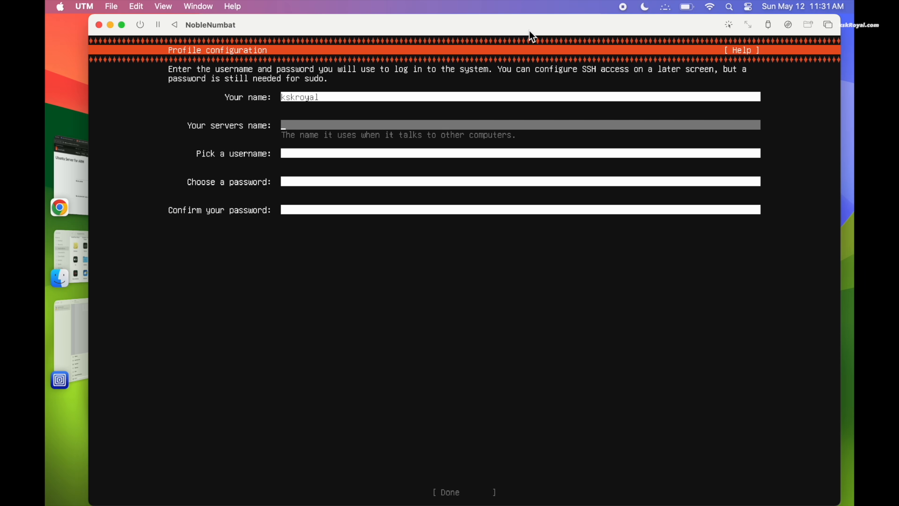
pyautogui.write('numbat')
pyautogui.press('Tab')
pyautogui.write('kskroyal')
pyautogui.press('Tab')
pyautogui.write('****')
pyautogui.press('Tab')
pyautogui.write('****')
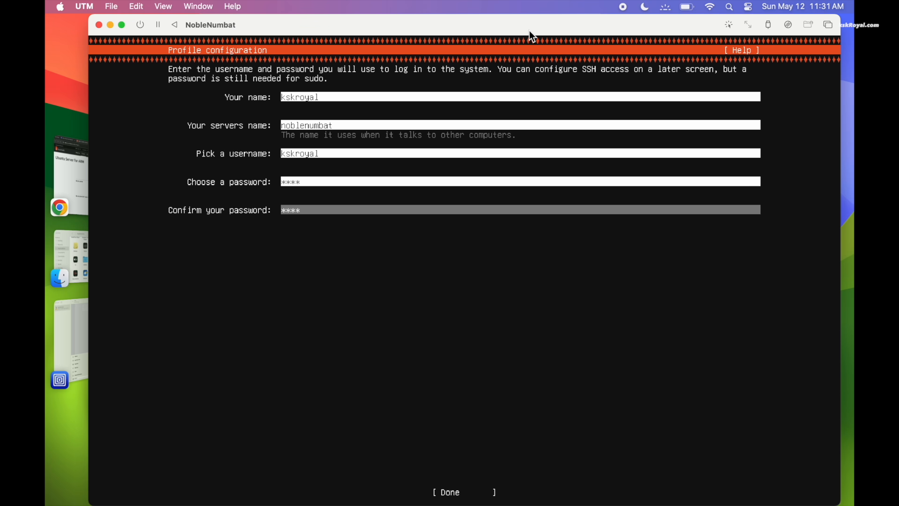
pyautogui.press('Tab')
pyautogui.press('Return')
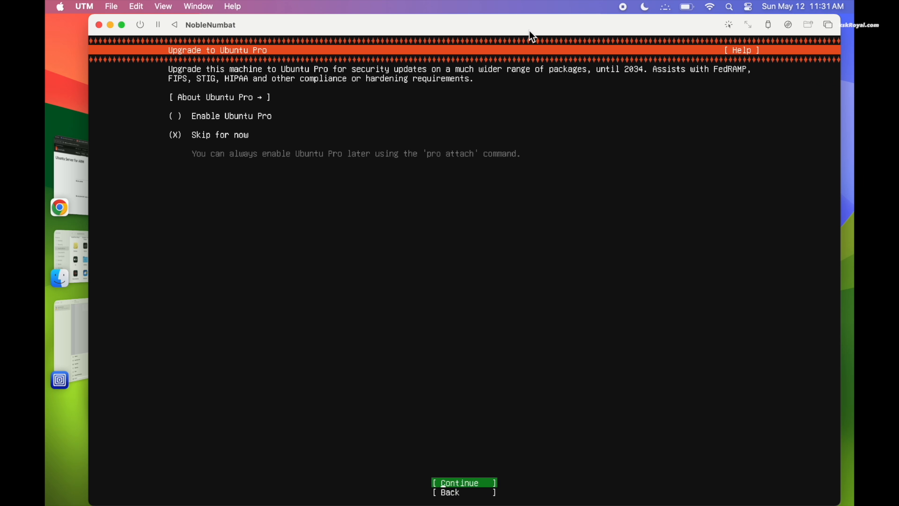
# - Keep Skip for now for the Ubuntu Pro upgrade and continue to the SSH configuration
pyautogui.press('Up')
pyautogui.press('Down')
pyautogui.press('Down')
pyautogui.press('Up')
pyautogui.press('Return')
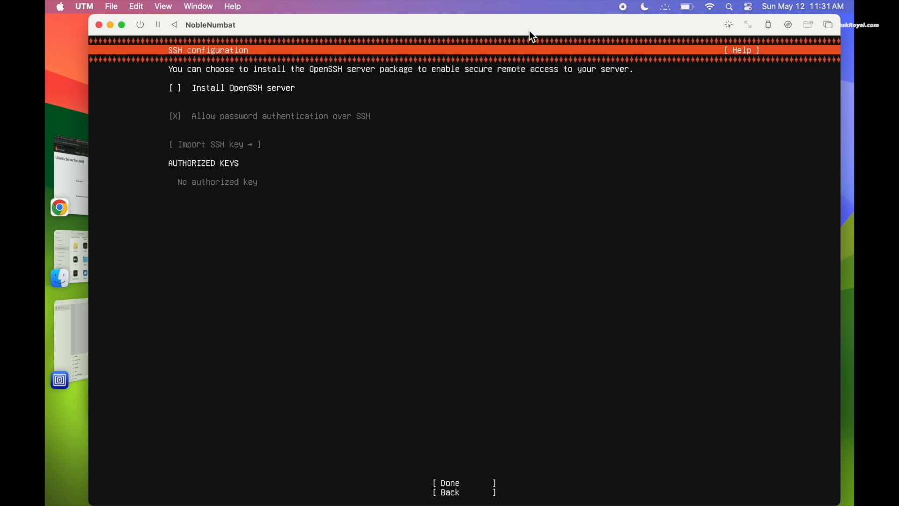
# - Choose to install the OpenSSH server and continue to the featured server snaps
pyautogui.press('space')
pyautogui.press('space')
pyautogui.press('Tab')
pyautogui.press('Tab')
pyautogui.press('Return')
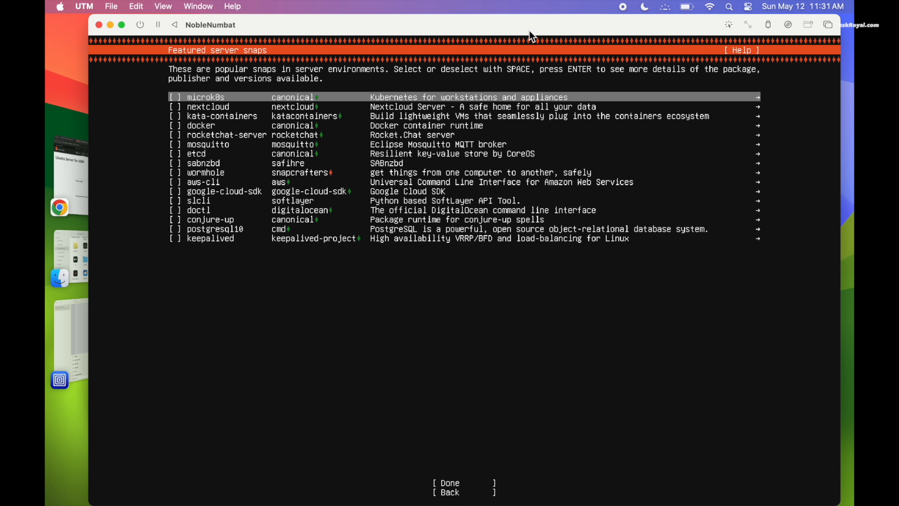
# - Go through the featured server snaps without selecting any and proceed with the installation
pyautogui.press('Down')
pyautogui.press('Down')
pyautogui.press('Down')
pyautogui.press('Down')
pyautogui.press('Down')
pyautogui.press('Down')
pyautogui.press('Down')
pyautogui.press('Down')
pyautogui.press('Down')
pyautogui.press('Down')
pyautogui.press('Down')
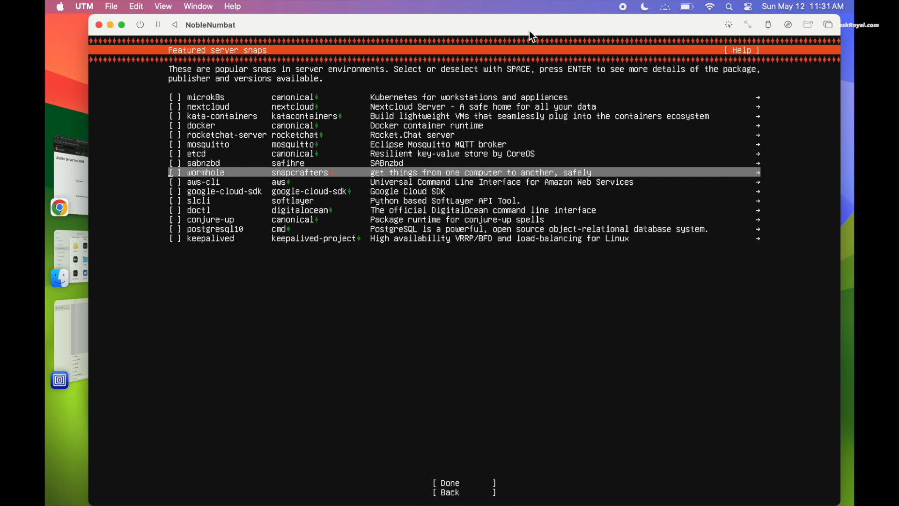
pyautogui.press('Down')
pyautogui.press('Down')
pyautogui.press('Down')
pyautogui.press('Down')
pyautogui.press('Down')
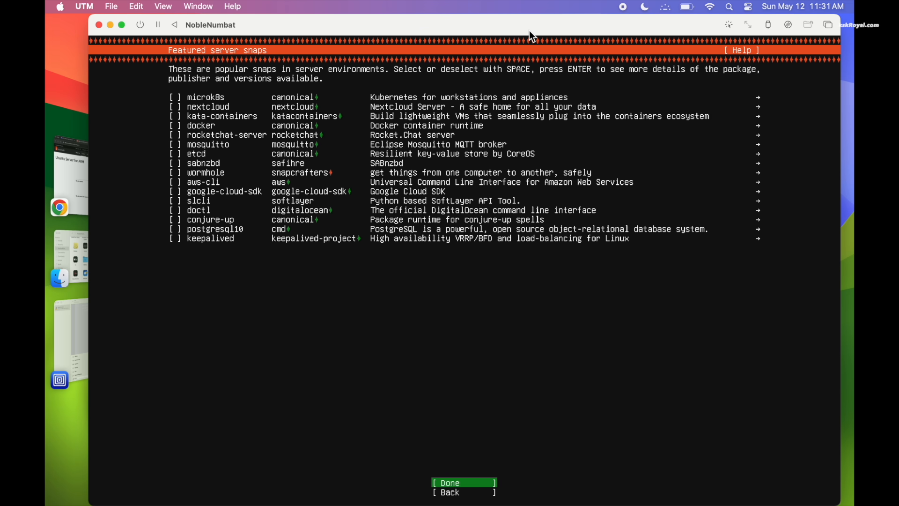
pyautogui.press('Return')
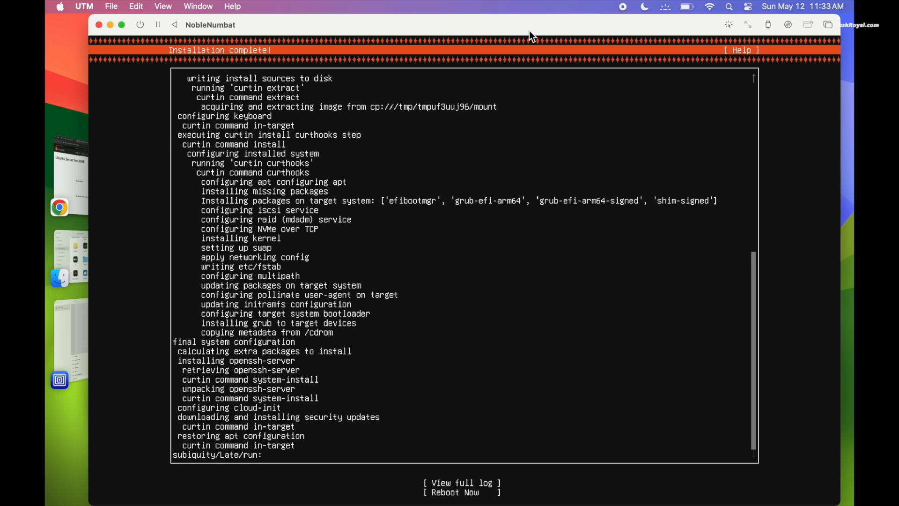
# - Reboot after the completed installation, and force a reset of the virtual machine from its blank screen
pyautogui.press('Tab')
pyautogui.press('Down')
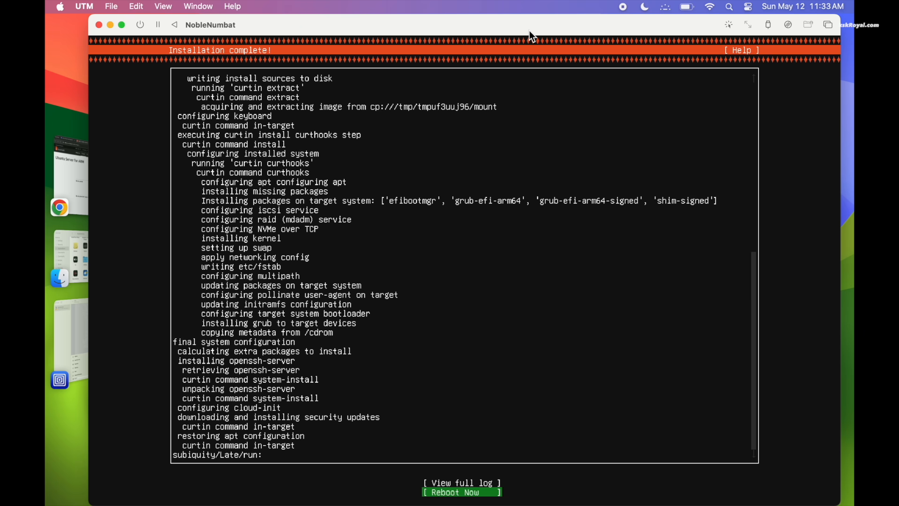
pyautogui.press('Return')
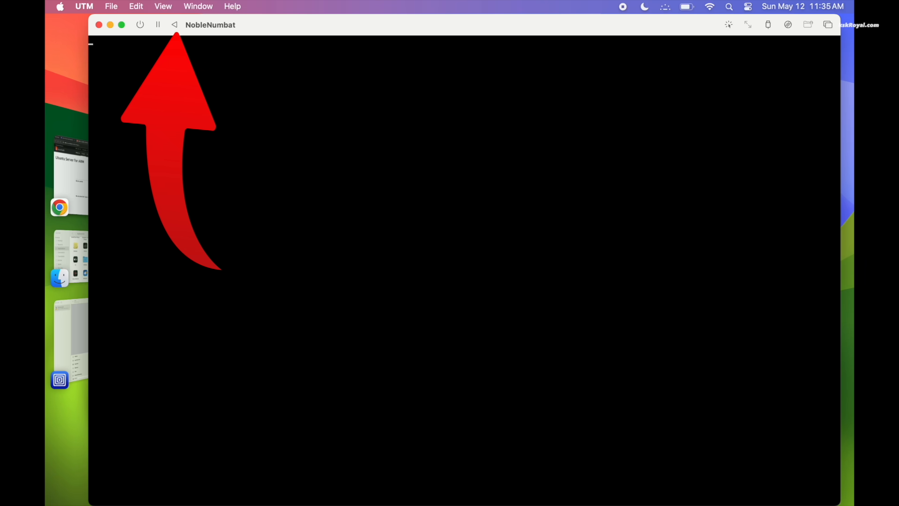
pyautogui.click(175, 26)
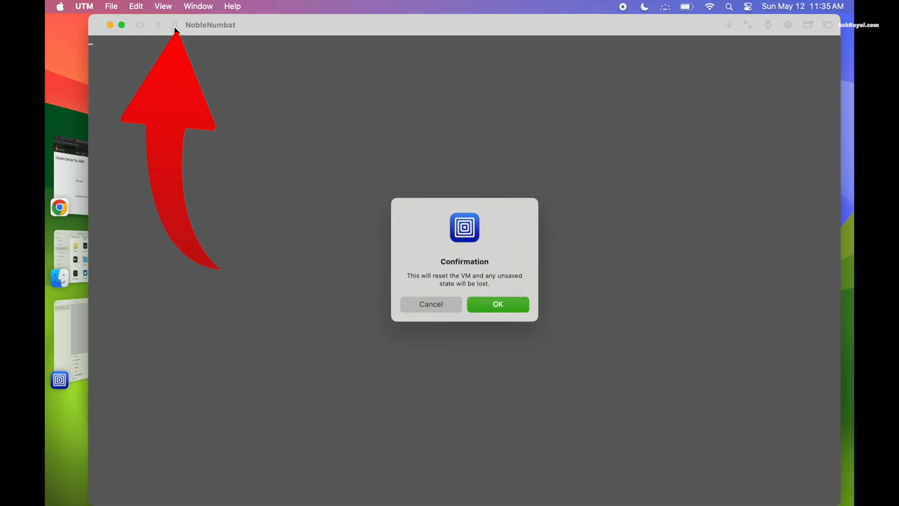
pyautogui.click(500, 305)
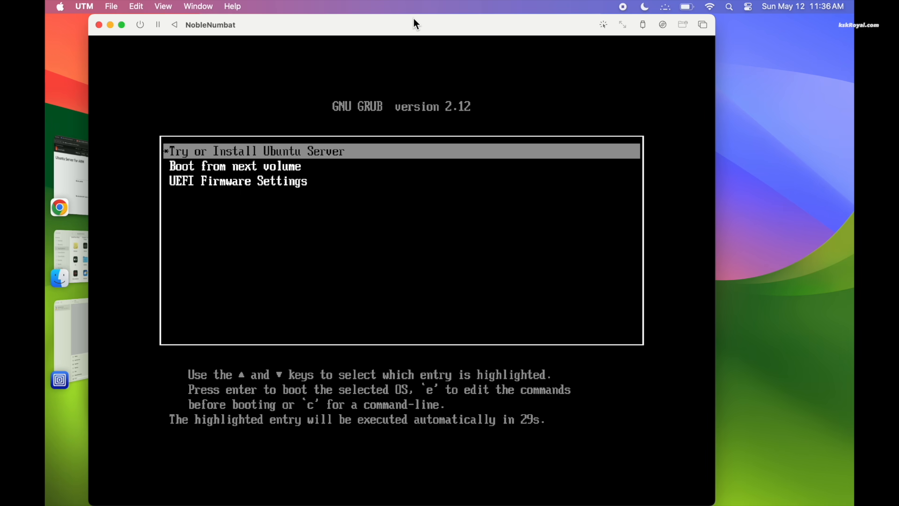
# - Force the NobleNumbat virtual machine to power off from the GRUB boot menu and confirm the shutdown
pyautogui.moveTo(414, 19); pyautogui.dragTo(438, 19)
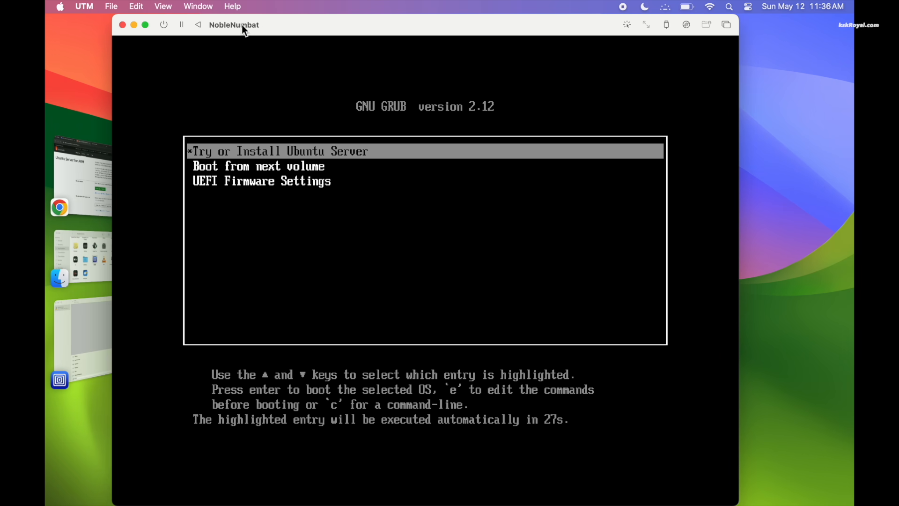
pyautogui.click(168, 24)
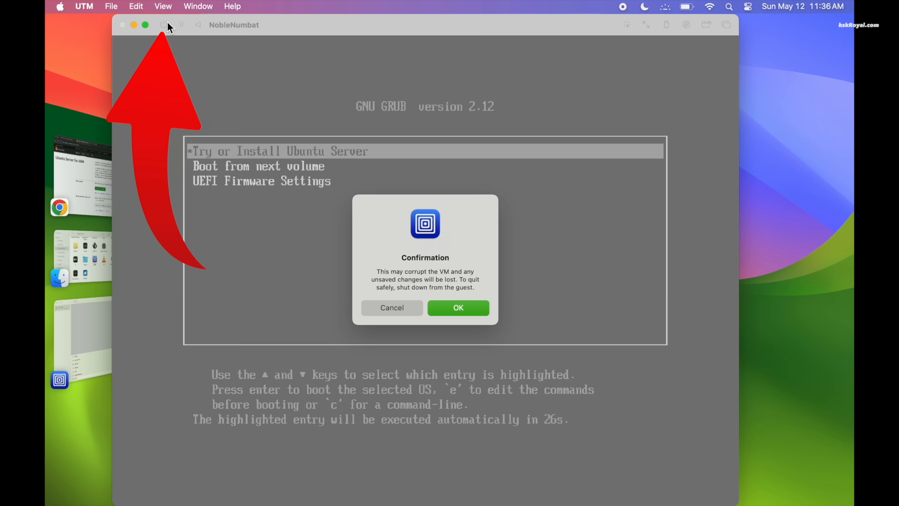
pyautogui.click(468, 313)
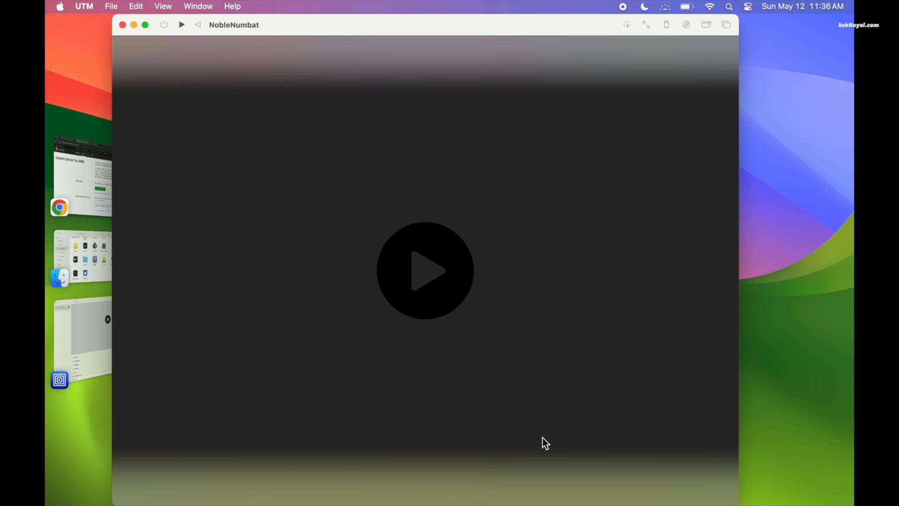
# - Bring up the main UTM window and clear the Ubuntu ISO from NobleNumbat's CD/DVD drive
pyautogui.click(200, 5)
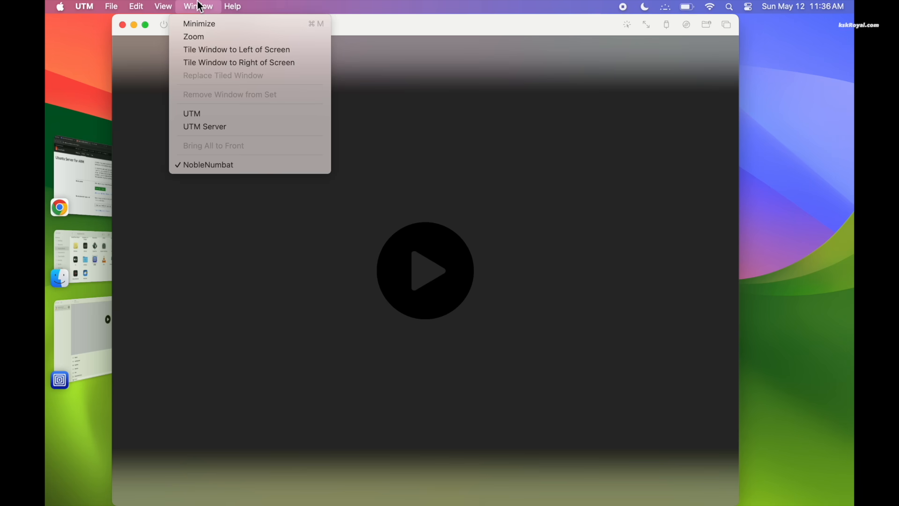
pyautogui.click(238, 114)
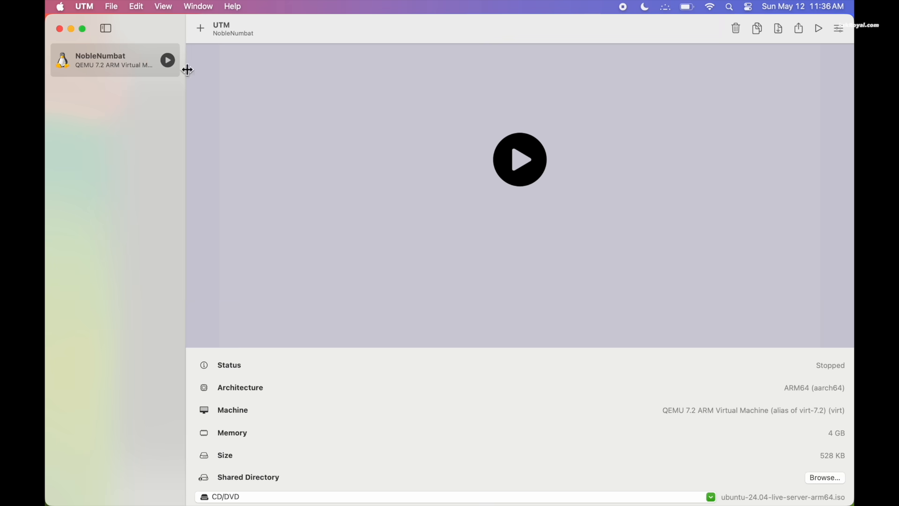
pyautogui.scroll(-1, 605, 481)
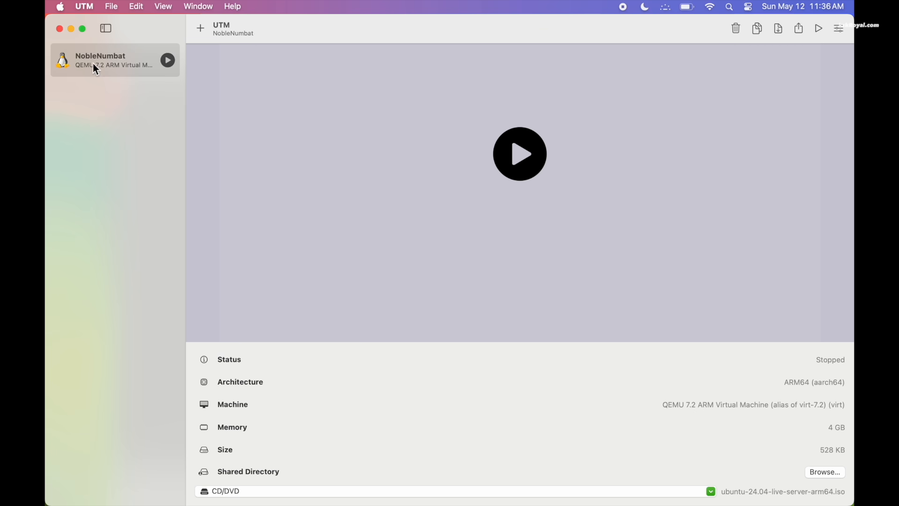
pyautogui.click(357, 492)
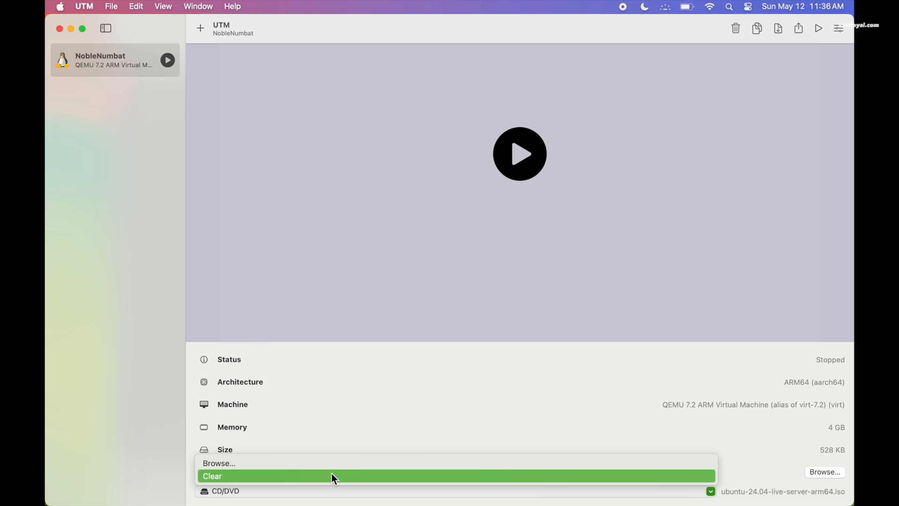
pyautogui.click(334, 478)
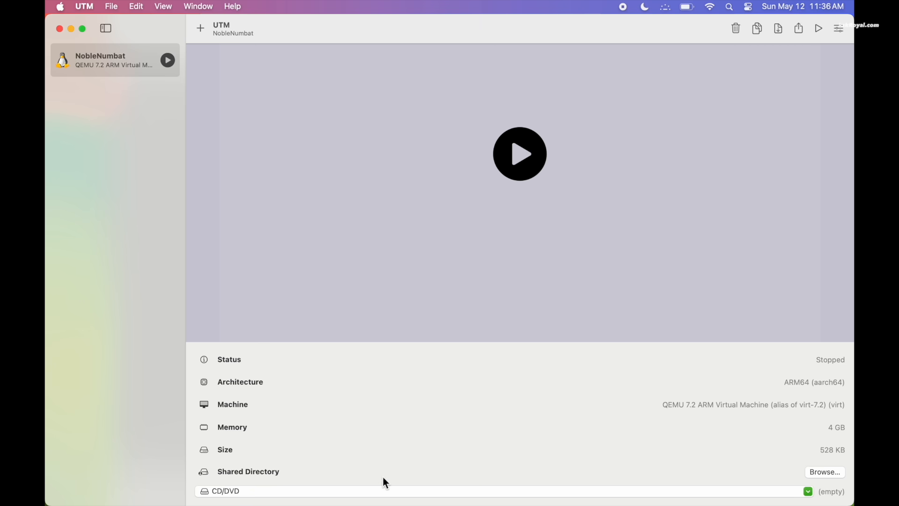
pyautogui.click(357, 496)
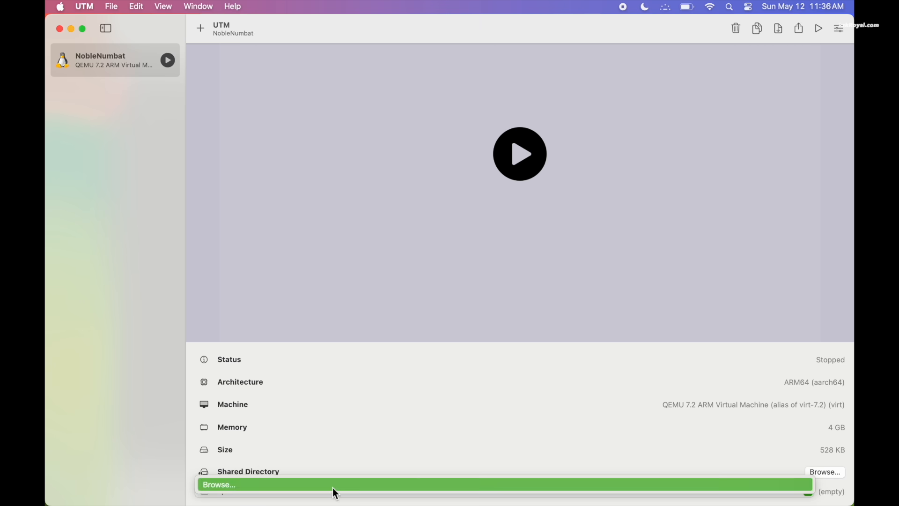
pyautogui.press('Escape')
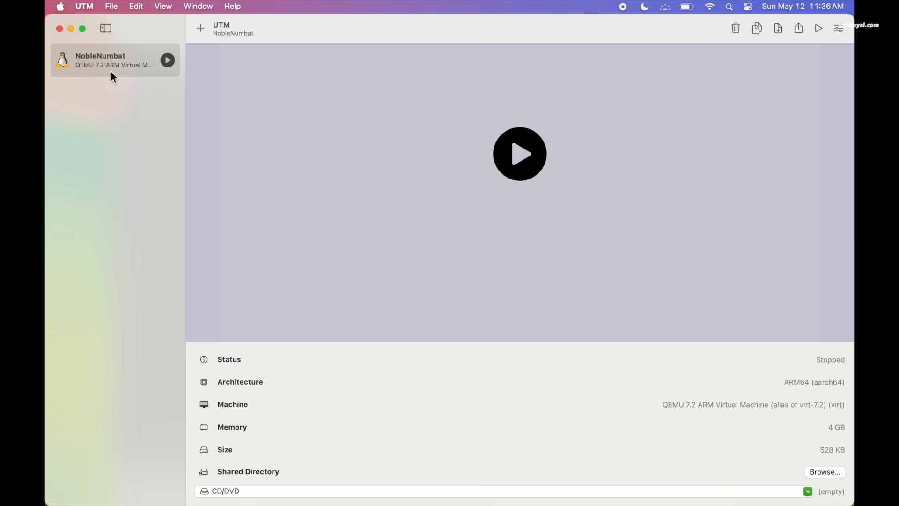
# - Close the main UTM window and start the NobleNumbat virtual machine from its own window
pyautogui.click(59, 29)
pyautogui.click(431, 273)
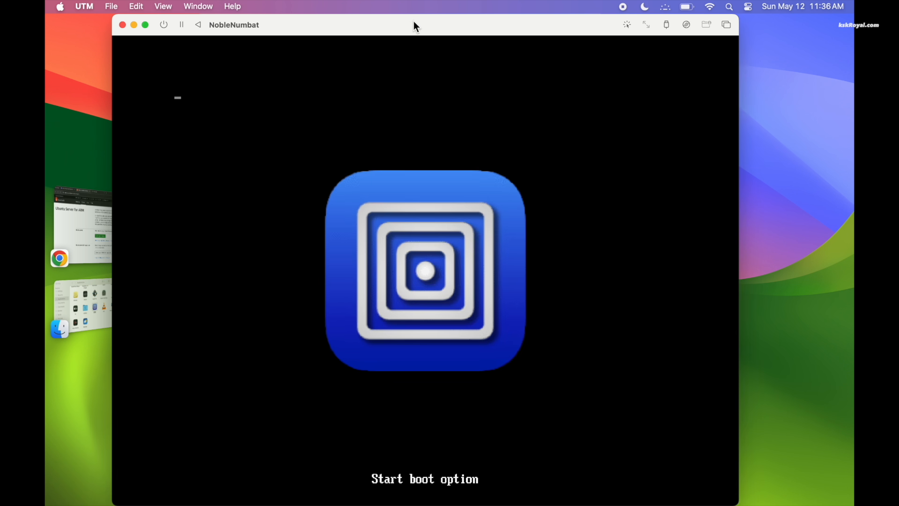
pyautogui.moveTo(414, 22); pyautogui.dragTo(434, 24)
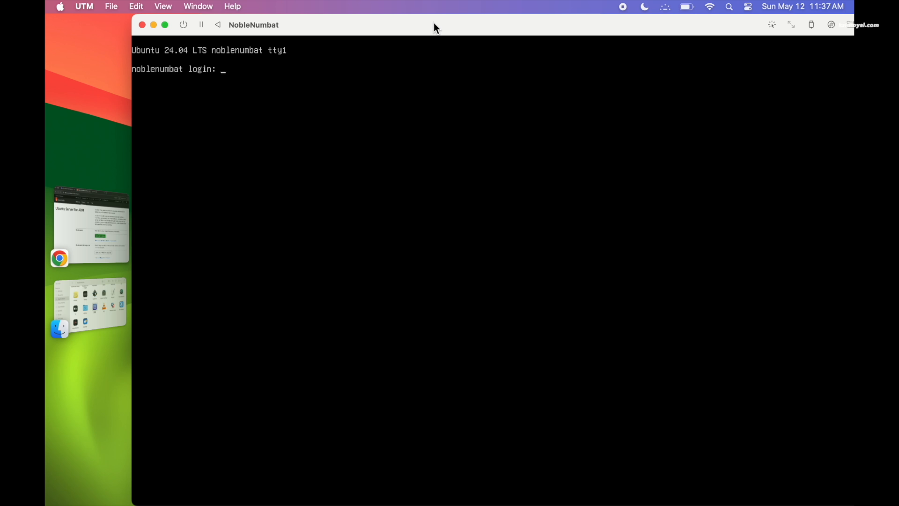
# - Log in at the noblenumbat console with the account username and password
pyautogui.write('kskroyal')
pyautogui.press('Return')
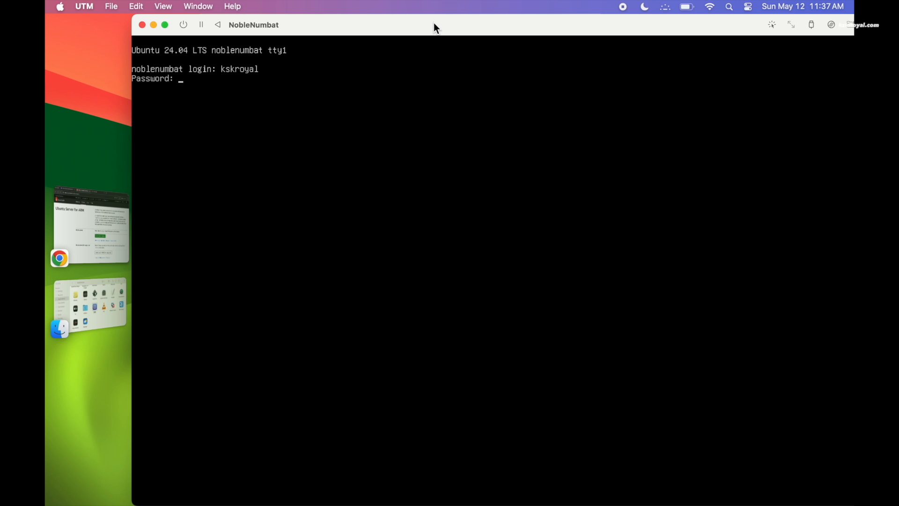
pyautogui.press('Return')
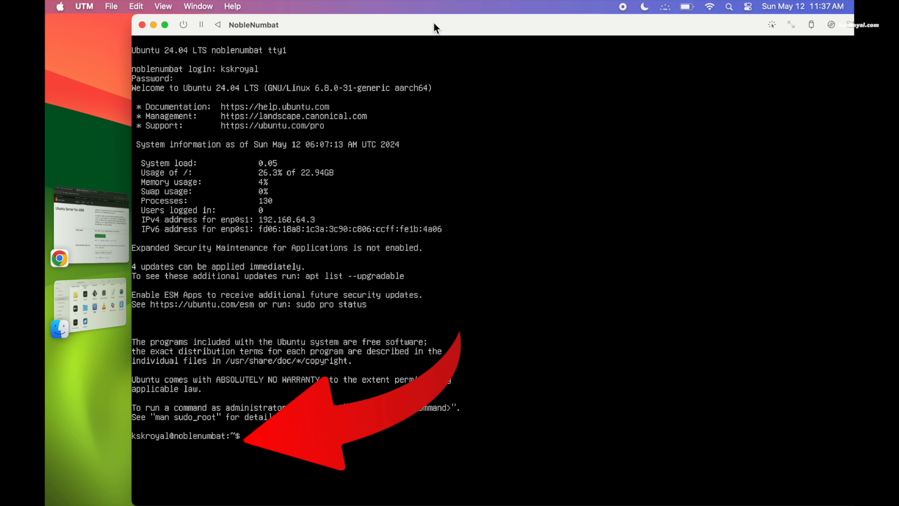
# - Clear the console and refresh the package lists with sudo apt update, entering the account password for sudo
pyautogui.hotkey('ctrl', 'l')
pyautogui.write('sudo apt ')
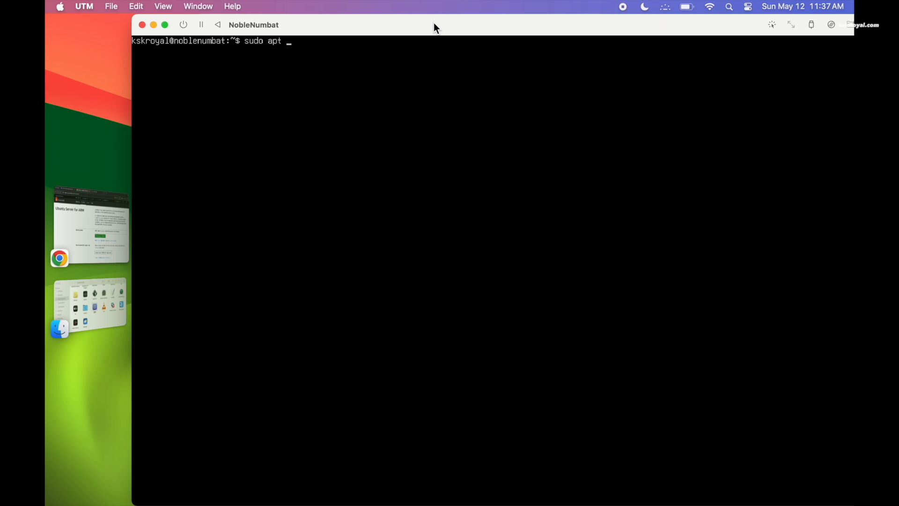
pyautogui.write('update')
pyautogui.press('Return')
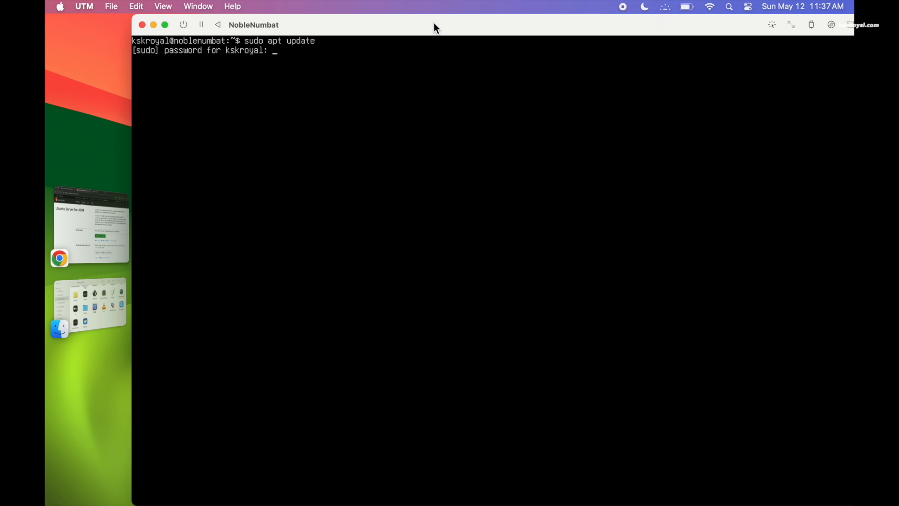
pyautogui.press('Return')
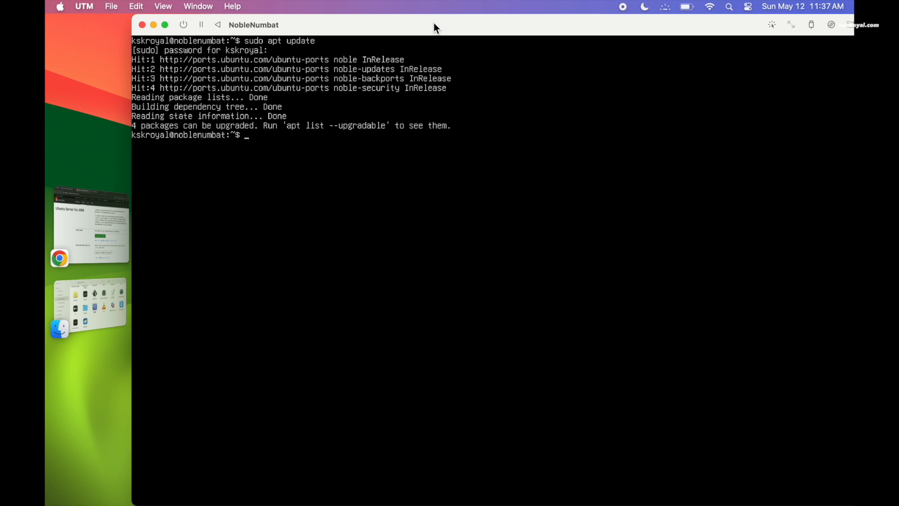
# - Clear the console, run sudo apt upgrade and accept the upgrade with y
pyautogui.hotkey('ctrl', 'l')
pyautogui.write('sudo apt upgrade')
pyautogui.press('Return')
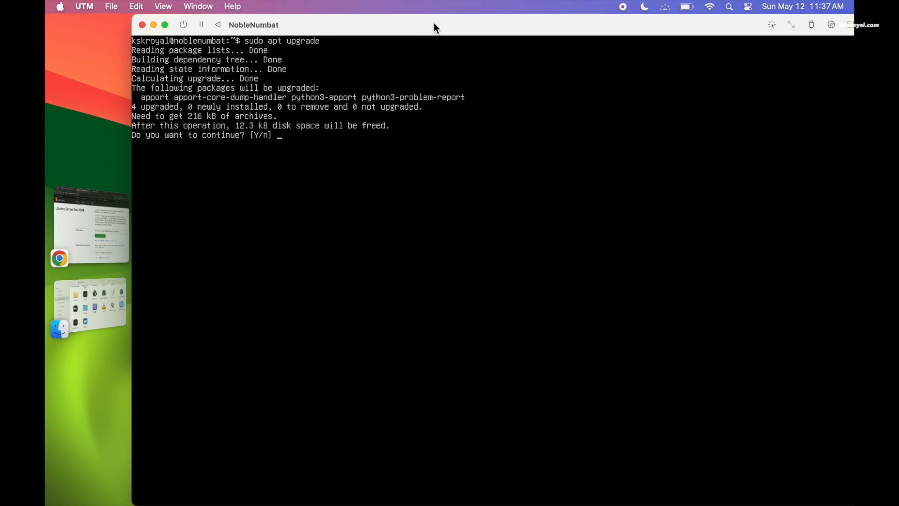
pyautogui.write('y')
pyautogui.press('Return')
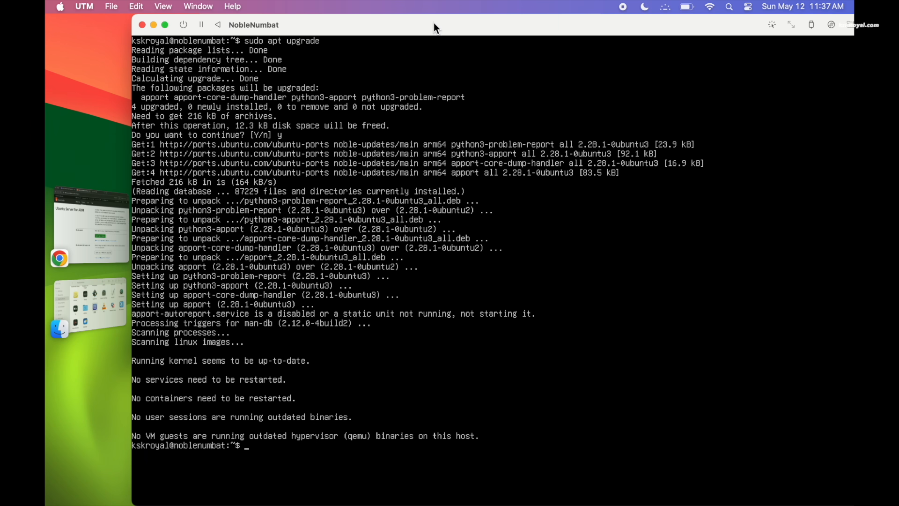
# - Clear the console, shift the virtual machine window fully into view and run sudo apt install tasksel -y
pyautogui.hotkey('ctrl', 'l')
pyautogui.moveTo(434, 23); pyautogui.dragTo(394, 19)
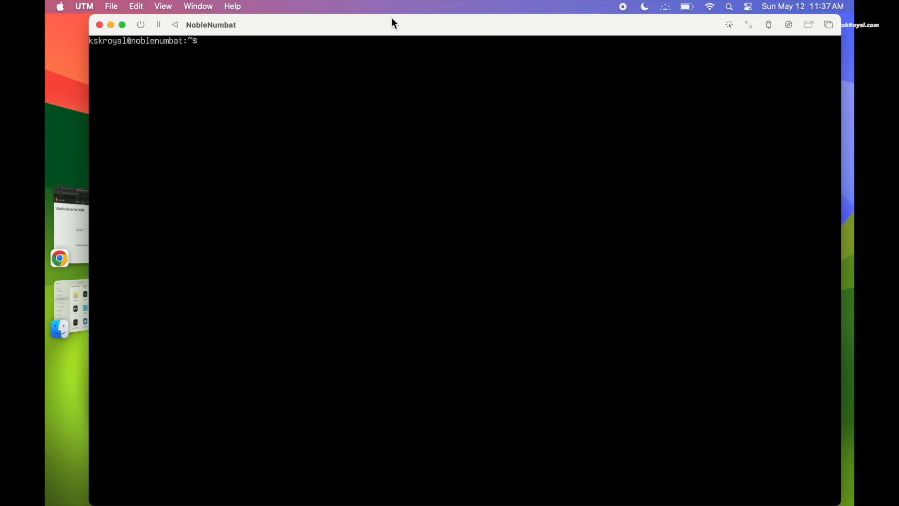
pyautogui.write('sudo apt install')
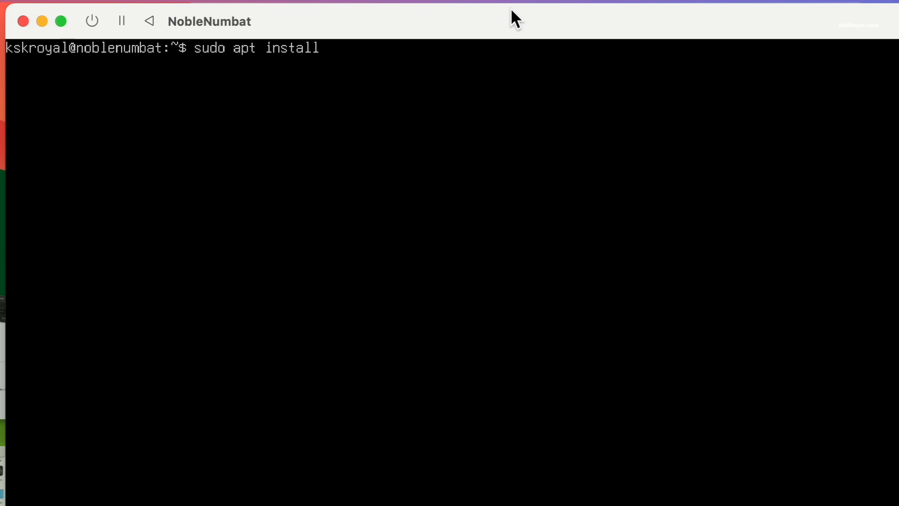
pyautogui.write(' tasksel -y')
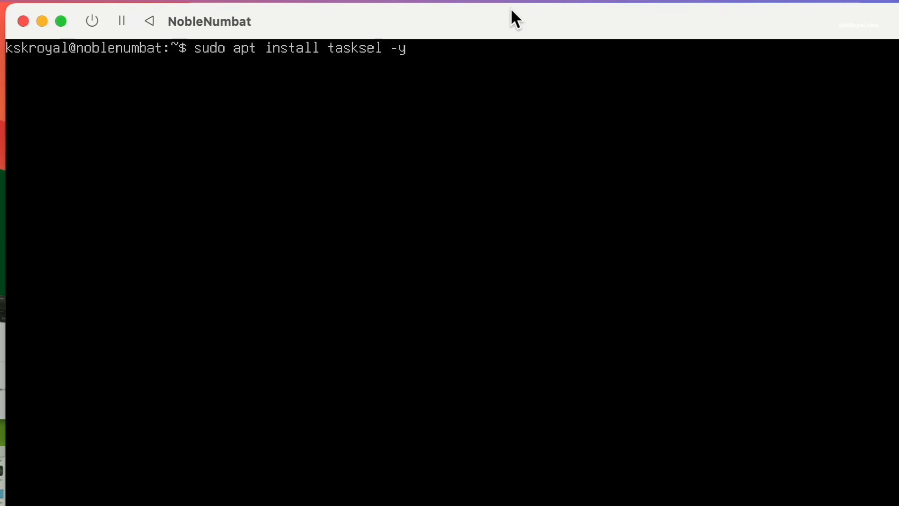
pyautogui.press('Return')
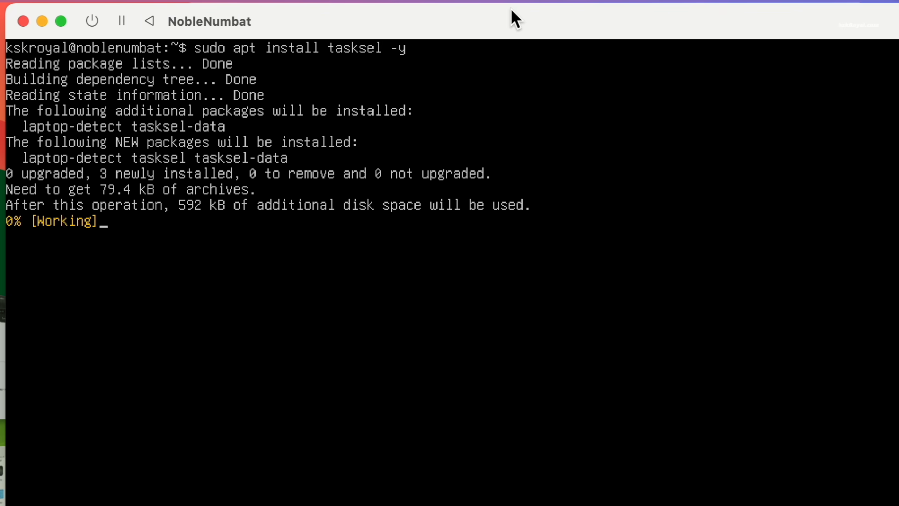
# - Clear the console, run sudo apt install ubuntu-desktop and accept the installation
pyautogui.hotkey('ctrl', 'l')
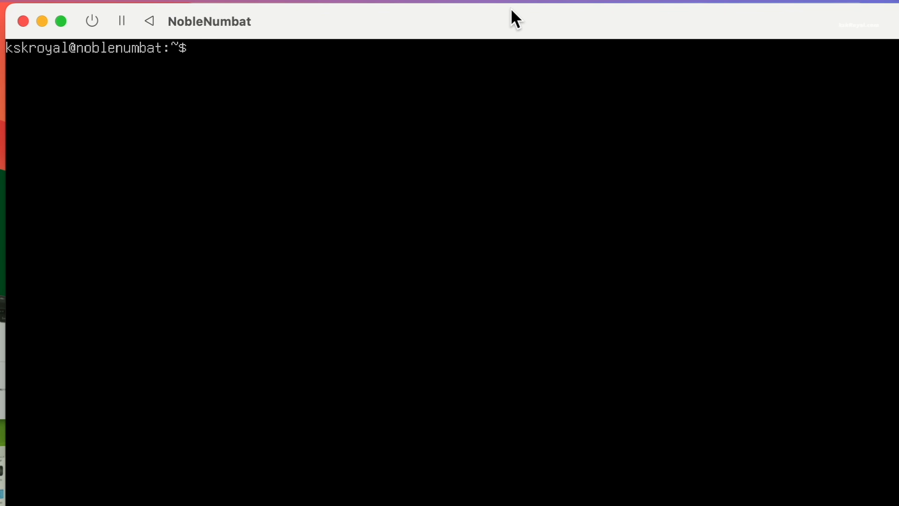
pyautogui.write('sudo apt install')
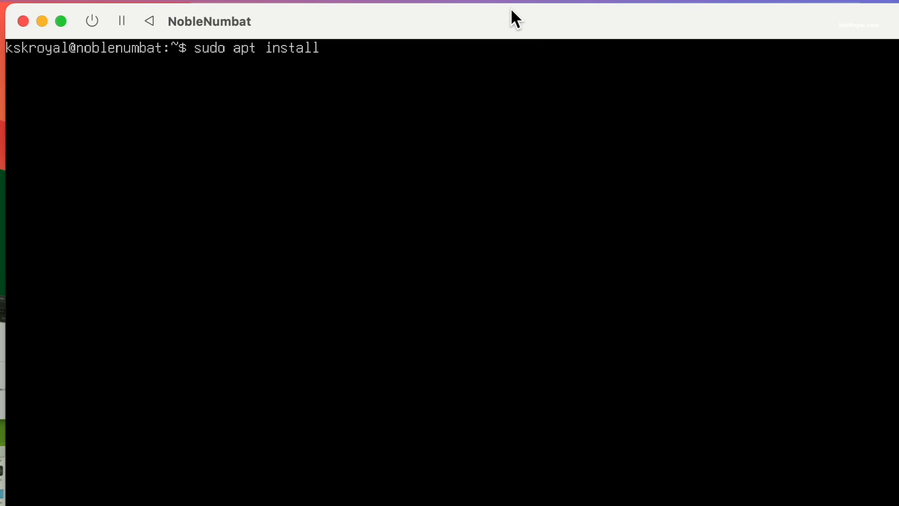
pyautogui.write(' ubuntu-desktop')
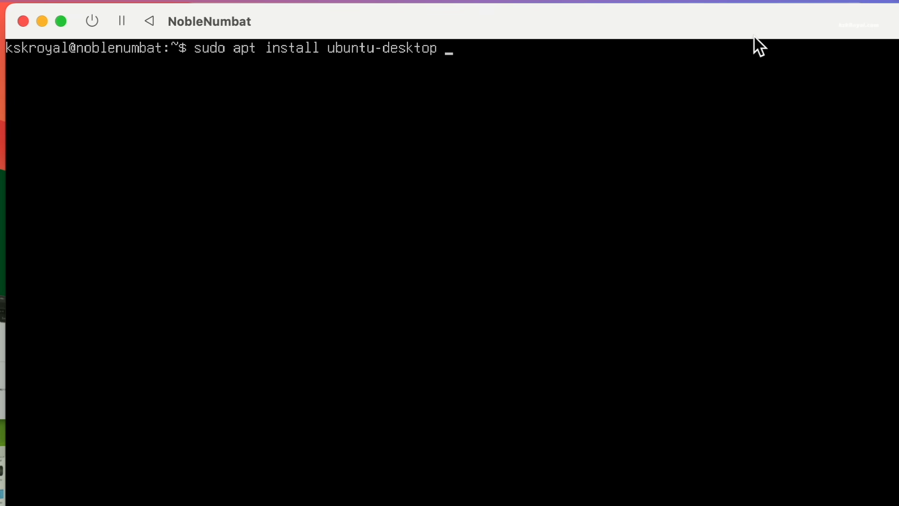
pyautogui.press('Return')
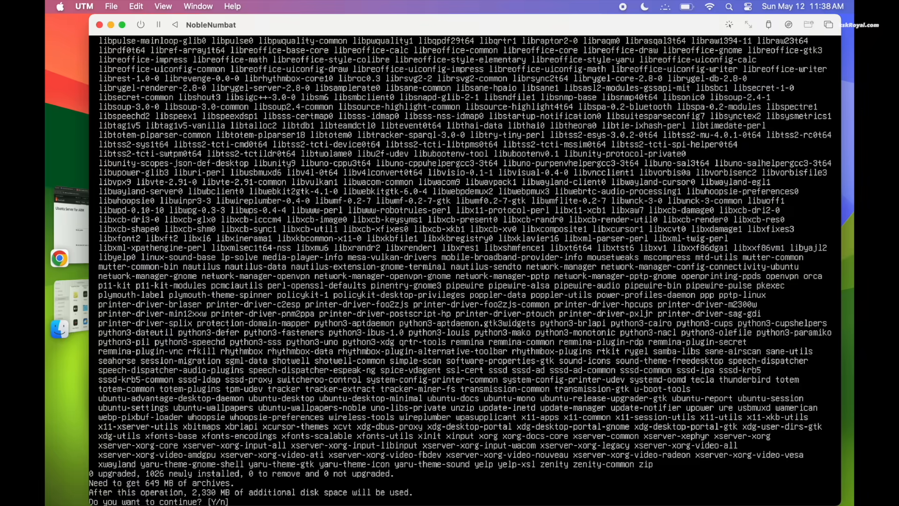
pyautogui.press('Return')
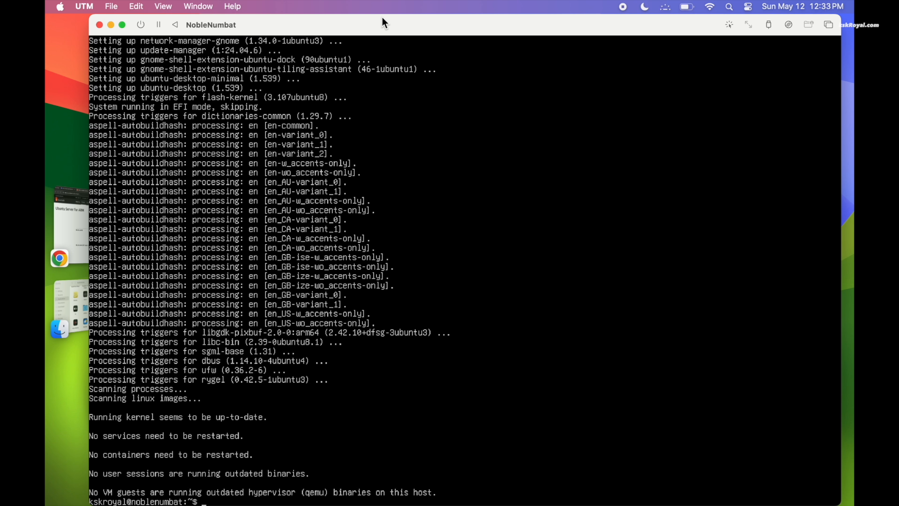
# - Clear the console and restart the virtual machine with sudo reboot now, entering the account password
pyautogui.hotkey('ctrl', 'l')
pyautogui.write('sudo r')
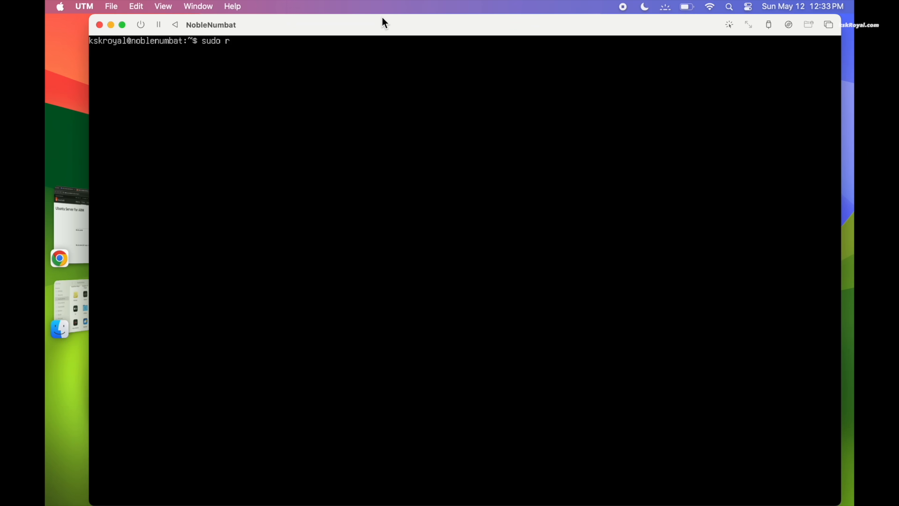
pyautogui.write('eboot now')
pyautogui.press('Return')
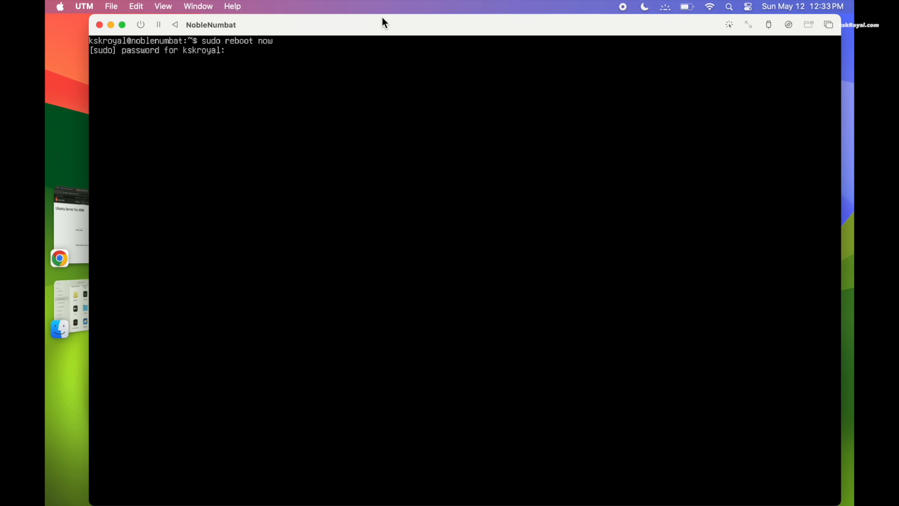
pyautogui.press('Return')
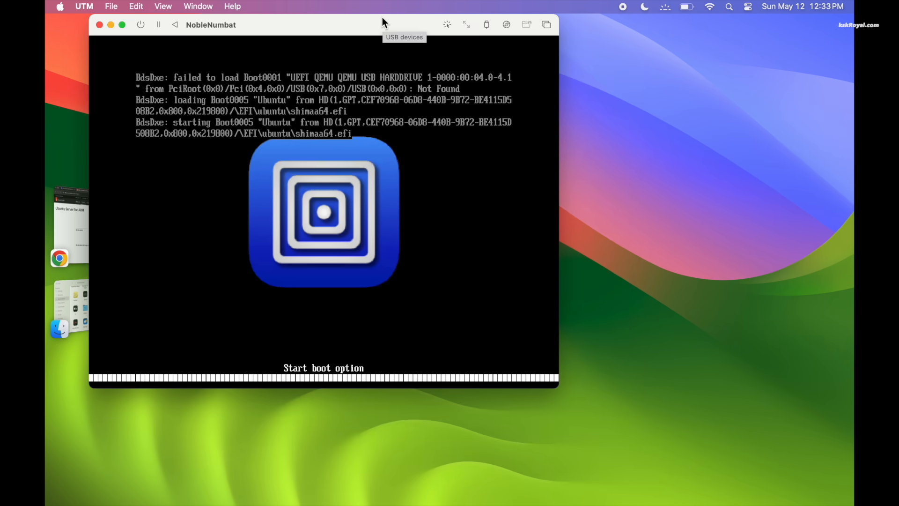
# - Reposition the NobleNumbat window and log in to the Ubuntu desktop with the listed account and its password
pyautogui.moveTo(382, 18); pyautogui.dragTo(448, 55)
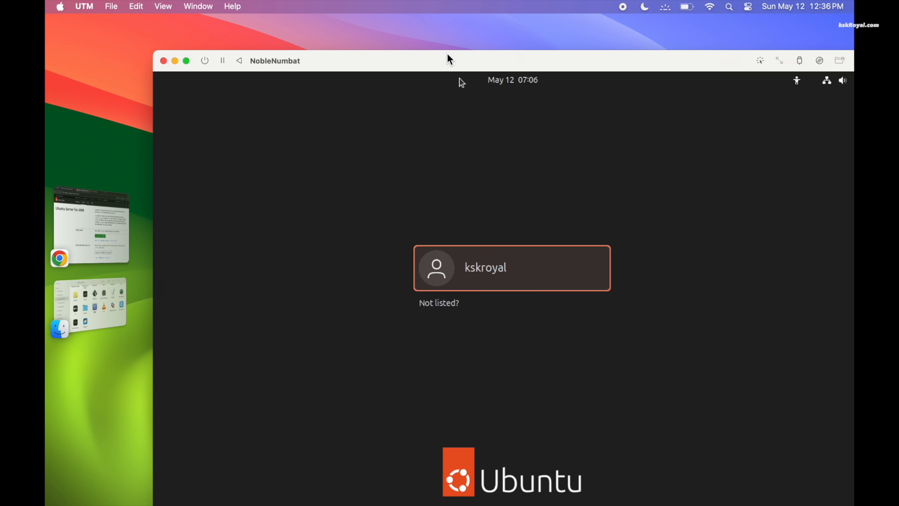
pyautogui.moveTo(450, 60); pyautogui.dragTo(407, 25)
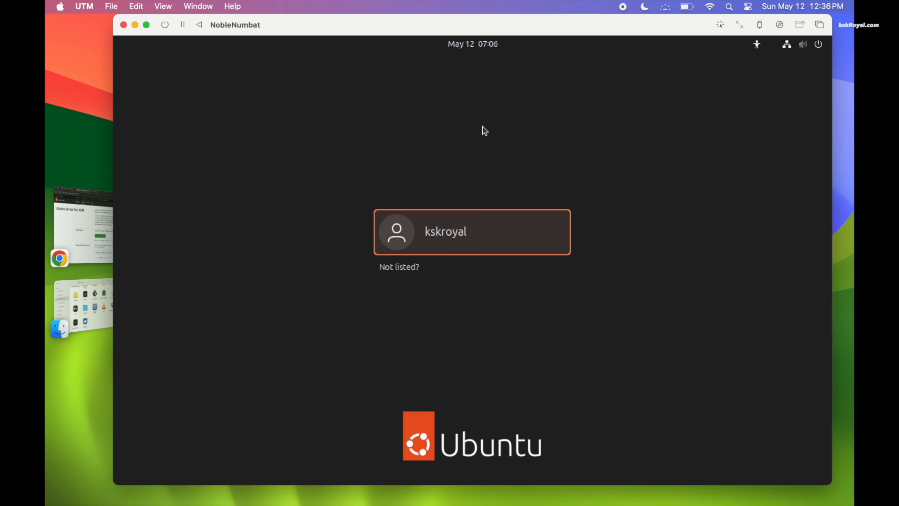
pyautogui.click(517, 224)
pyautogui.write('1')
pyautogui.press('Return')
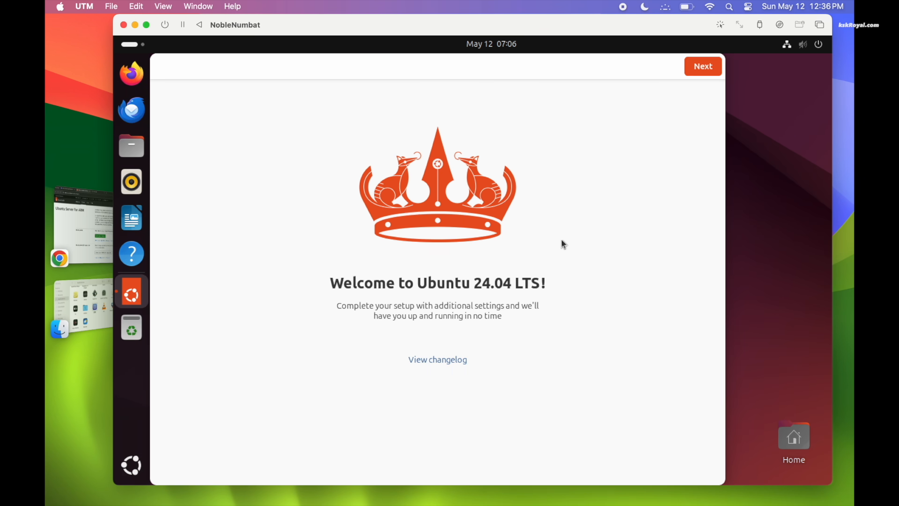
# - Complete the Ubuntu welcome setup, skipping Ubuntu Pro for now and choosing not to share system data
pyautogui.click(703, 67)
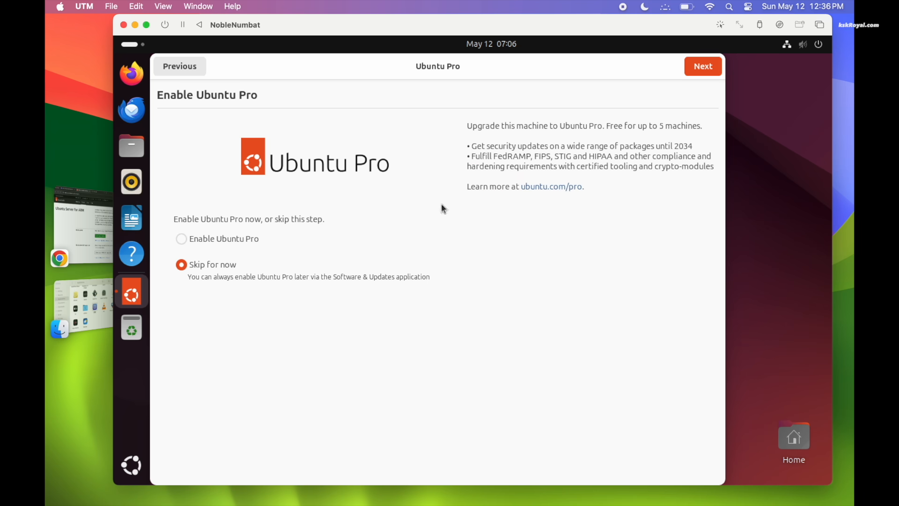
pyautogui.click(702, 66)
pyautogui.click(333, 392)
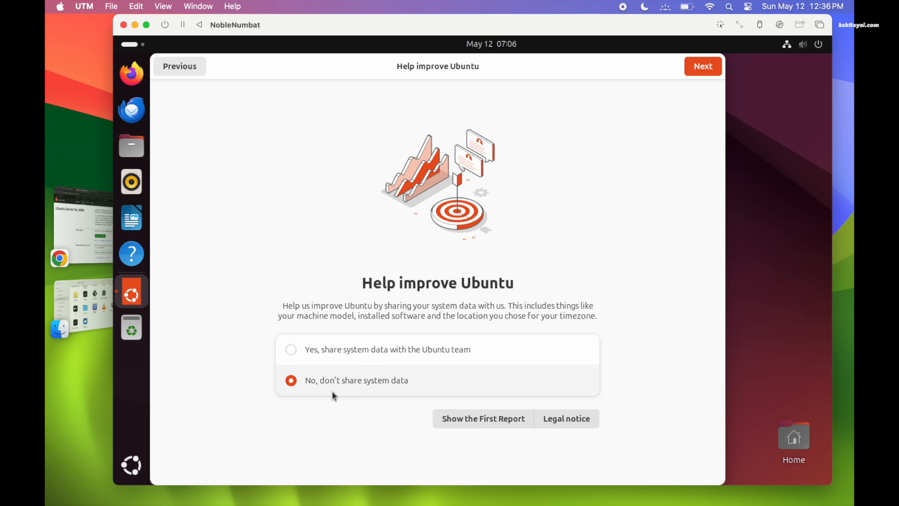
pyautogui.click(707, 67)
pyautogui.click(708, 68)
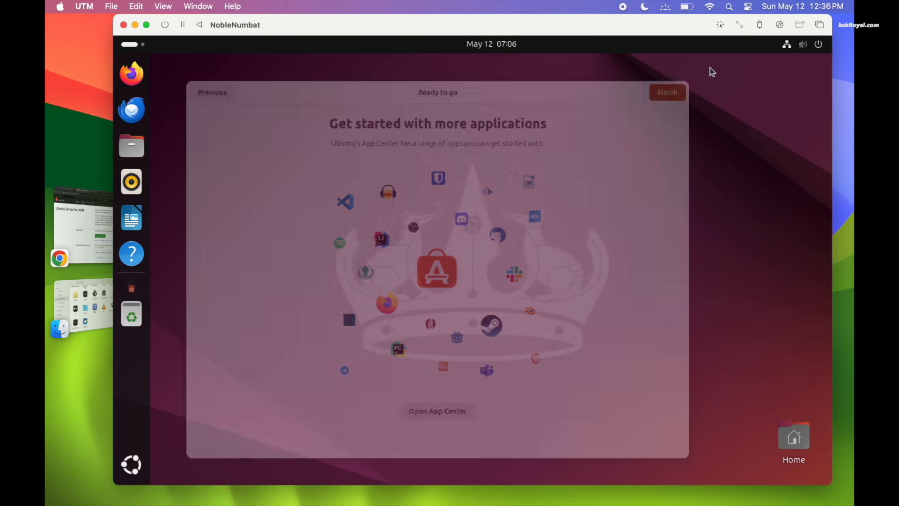
# - Inspect the graphics entry in the System Details of Ubuntu's About settings, then close Settings
pyautogui.click(799, 48)
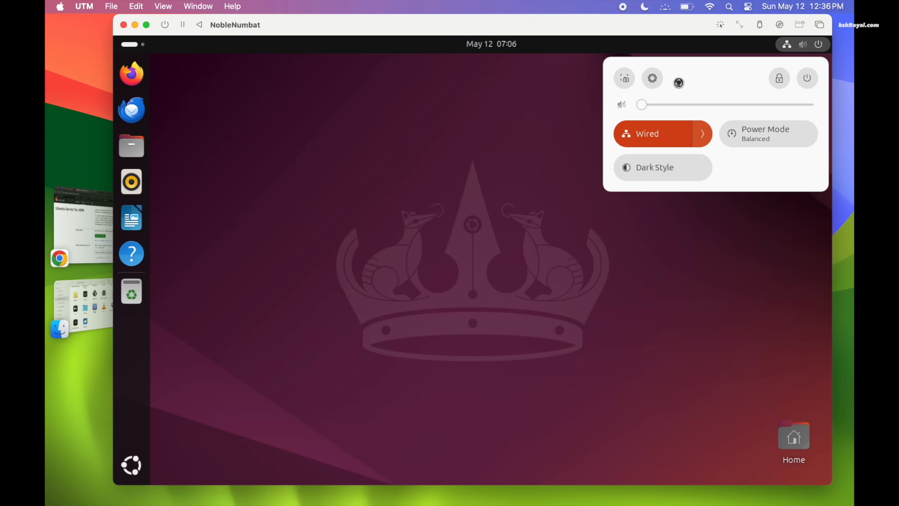
pyautogui.click(664, 83)
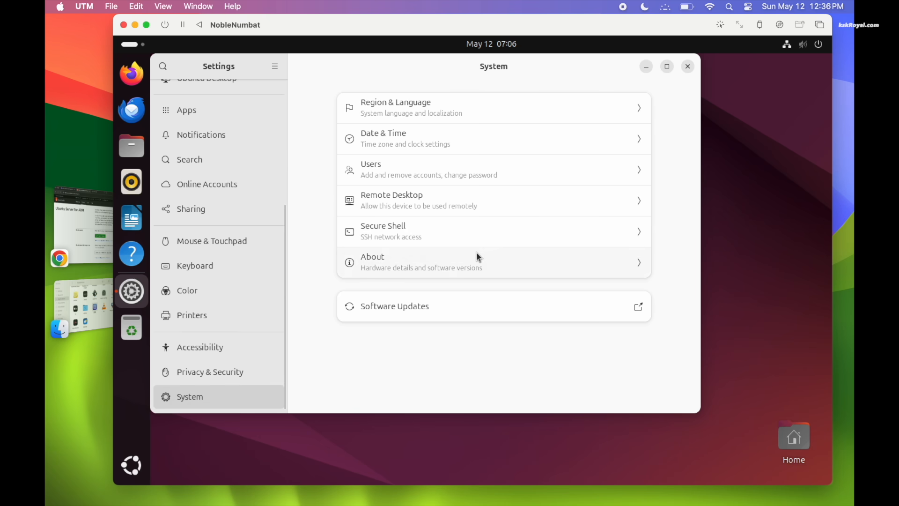
pyautogui.click(476, 253)
pyautogui.click(629, 390)
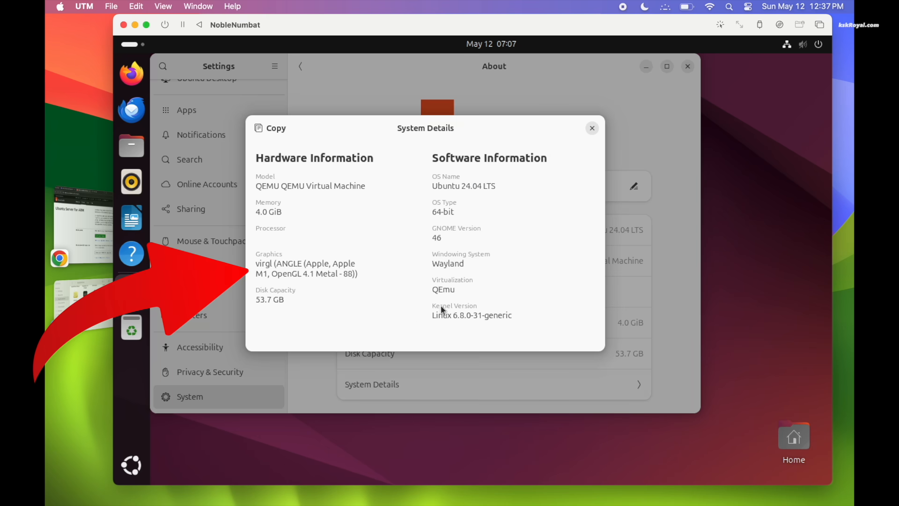
pyautogui.doubleClick(259, 269)
pyautogui.tripleClick(268, 269)
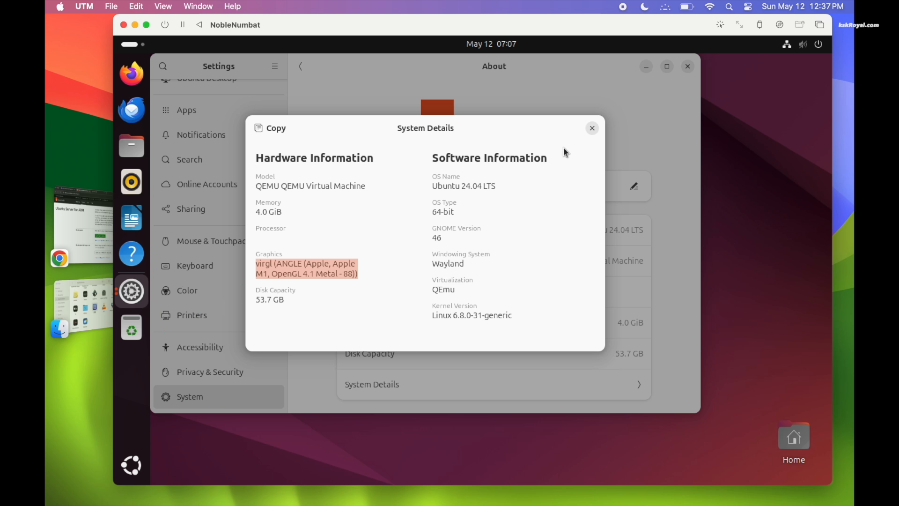
pyautogui.click(590, 130)
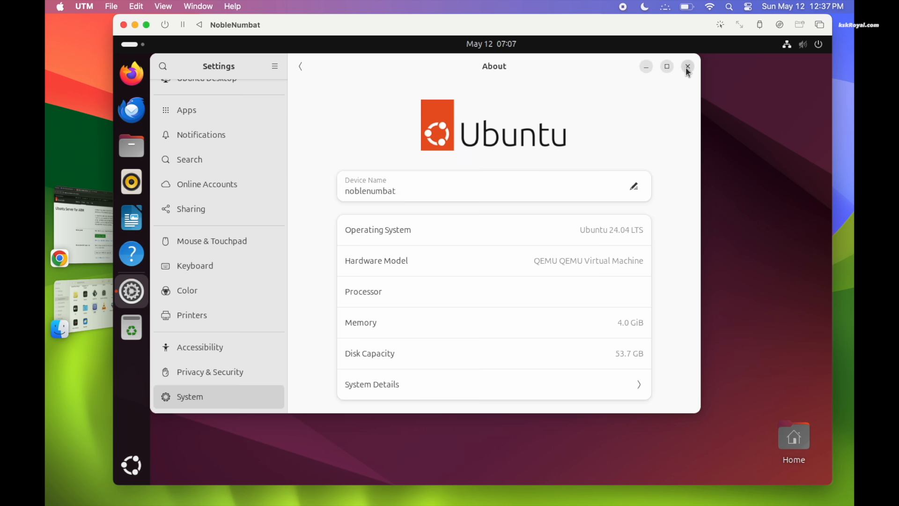
pyautogui.click(688, 66)
# - Open a terminal in Ubuntu and run sudo apt install spice-webdavd, entering the account password and accepting the installation
pyautogui.hotkey('ctrl', 'alt', 't')
pyautogui.write('sudo apt install spice-webdavd')
pyautogui.press('Return')
pyautogui.press('Return')
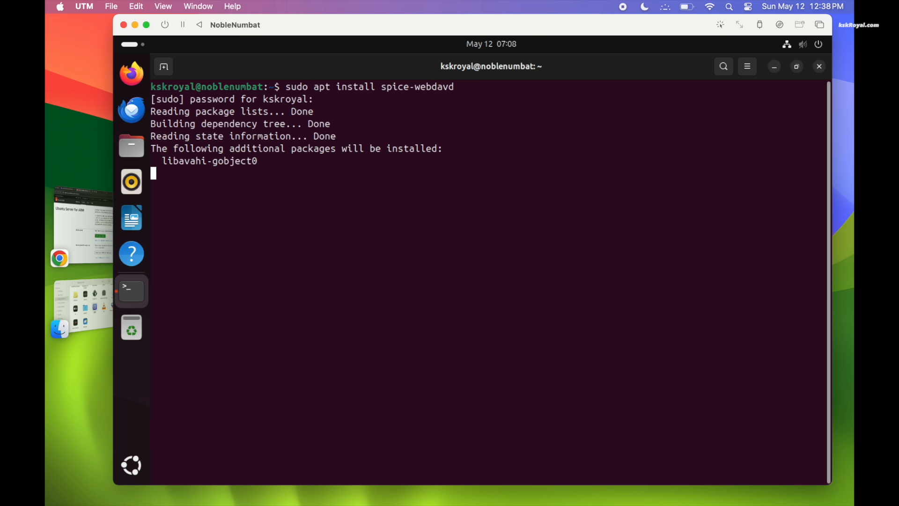
pyautogui.press('Return')
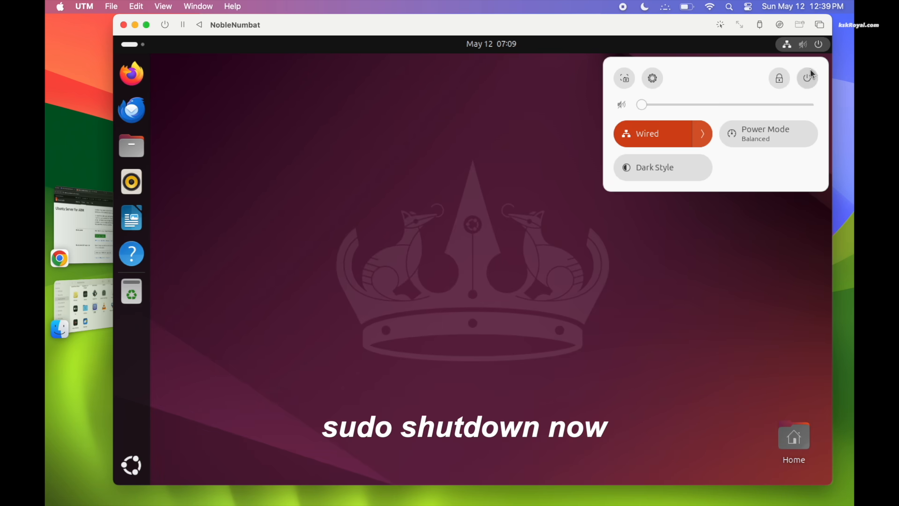
# - Power off Ubuntu from the desktop's system controls and confirm the shutdown
pyautogui.click(806, 77)
pyautogui.click(651, 188)
pyautogui.click(531, 292)
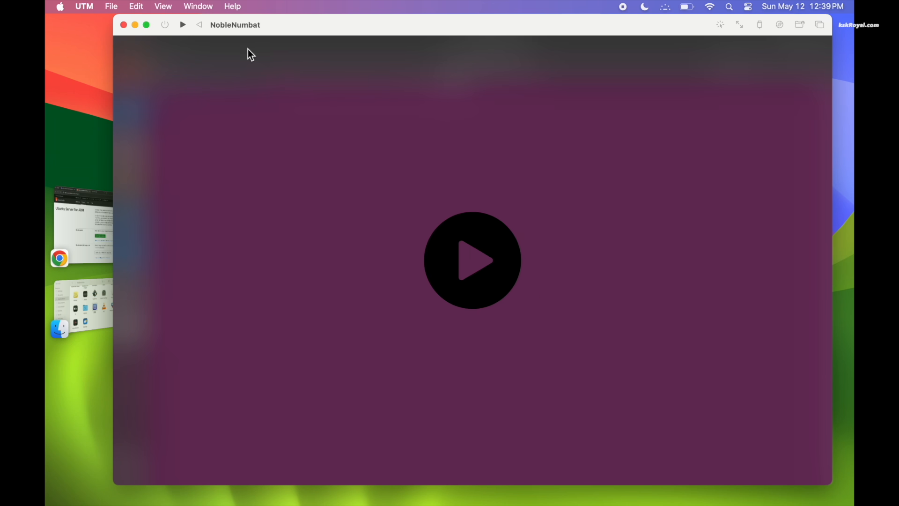
# - Open NobleNumbat's settings from UTM's main window and set the directory share mode to SPICE WebDAV
pyautogui.click(199, 7)
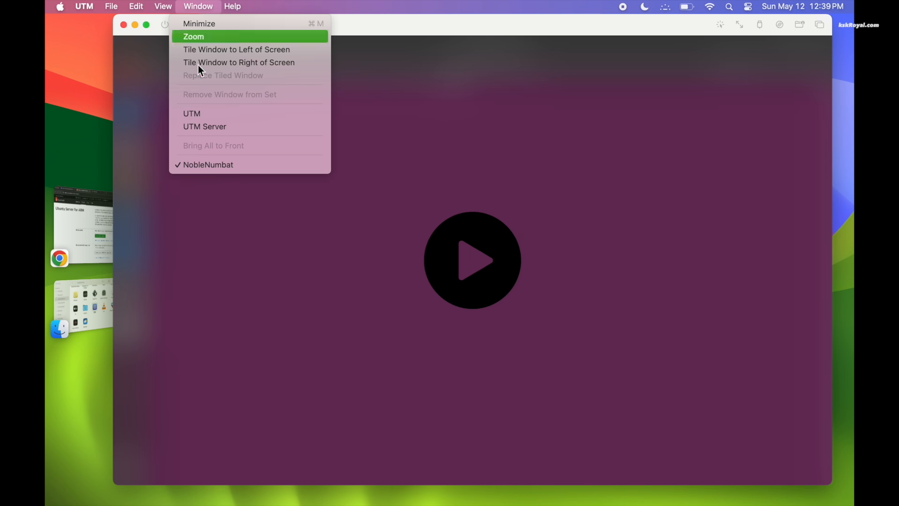
pyautogui.click(237, 114)
pyautogui.moveTo(529, 37); pyautogui.dragTo(463, 37)
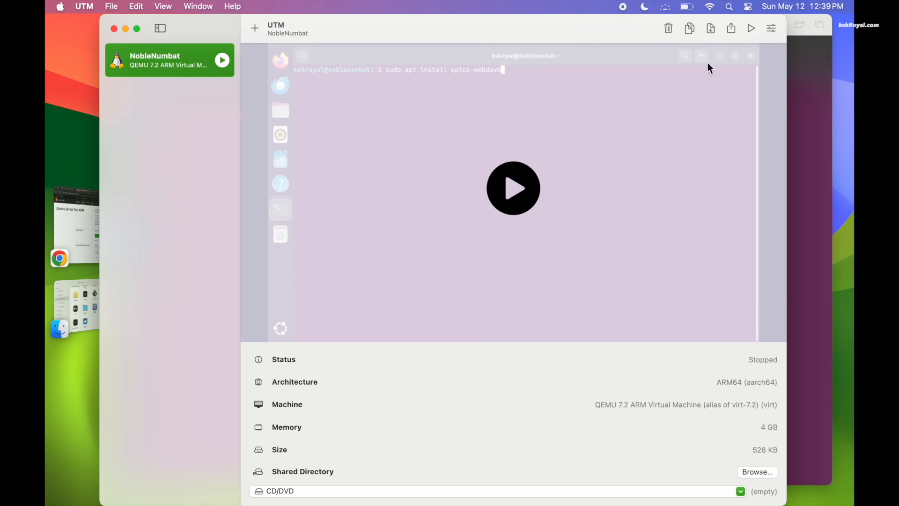
pyautogui.click(772, 29)
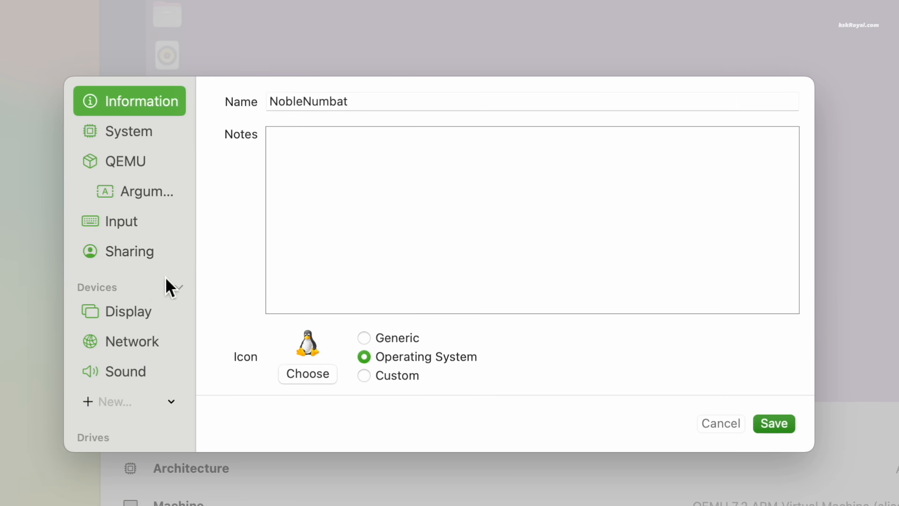
pyautogui.click(263, 252)
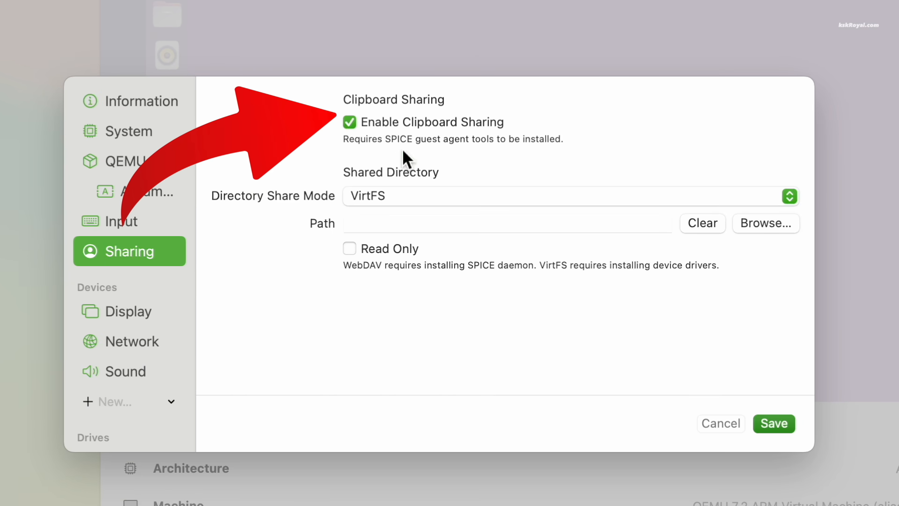
pyautogui.click(397, 197)
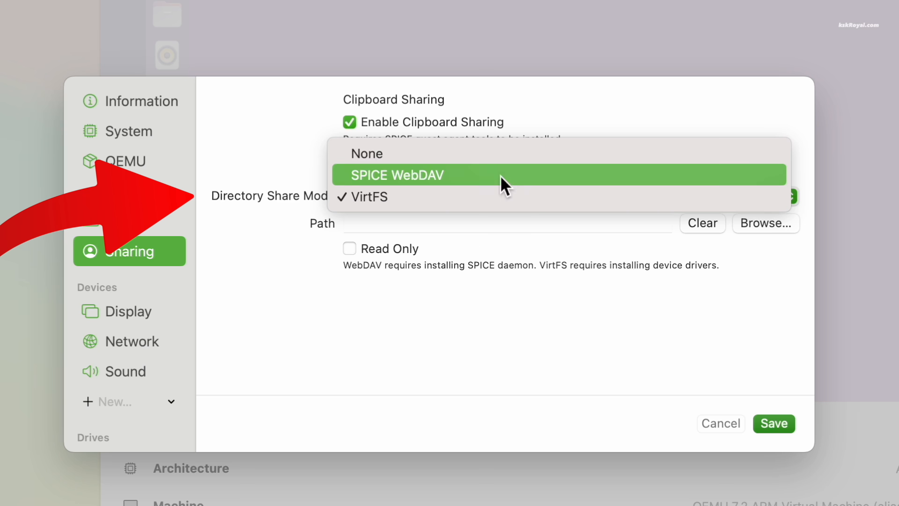
pyautogui.click(516, 182)
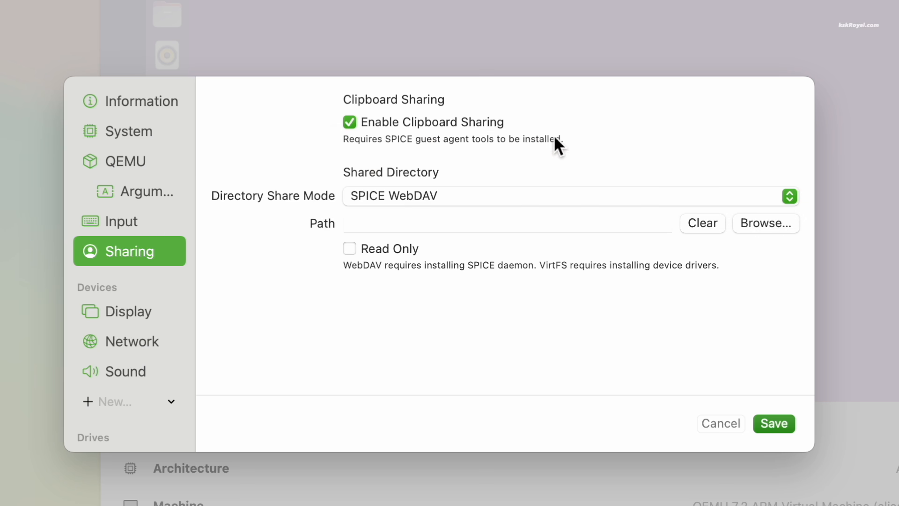
# - Set the shared directory path to the Downloads folder, check the display settings and save the virtual machine's configuration
pyautogui.click(761, 224)
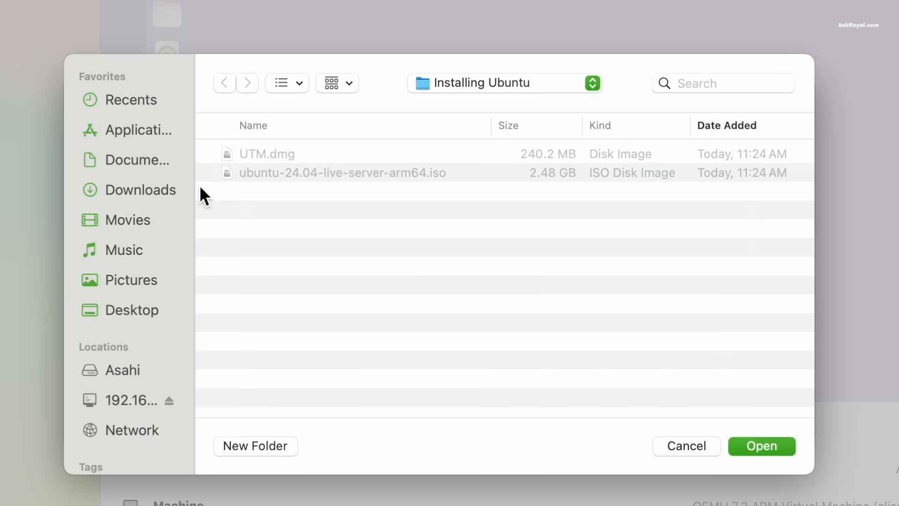
pyautogui.click(149, 196)
pyautogui.click(758, 447)
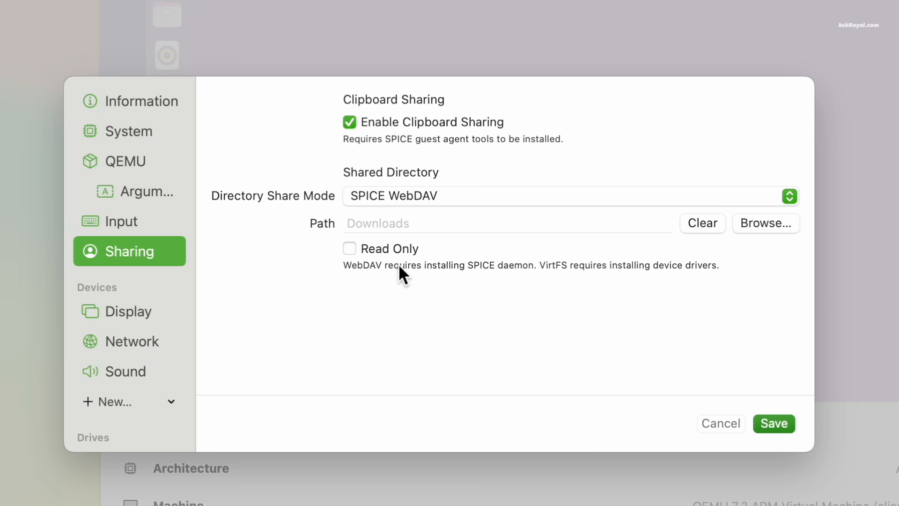
pyautogui.click(141, 322)
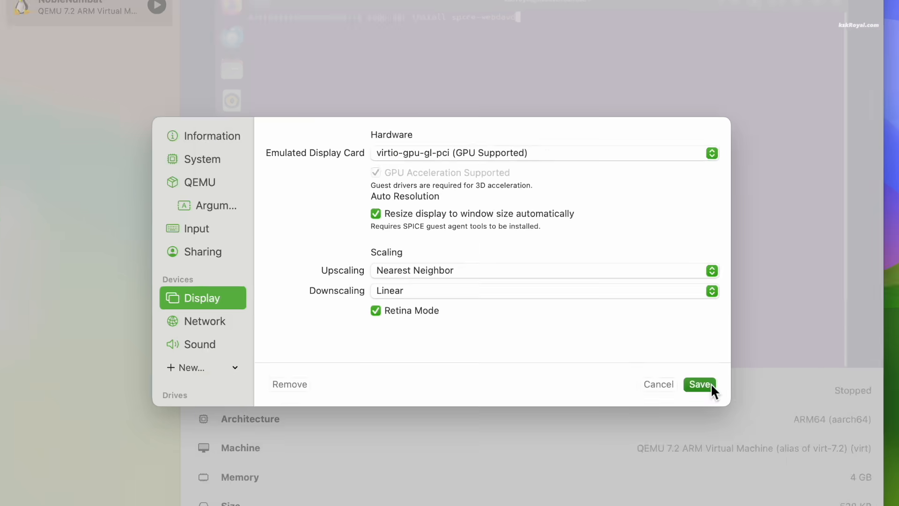
pyautogui.click(789, 424)
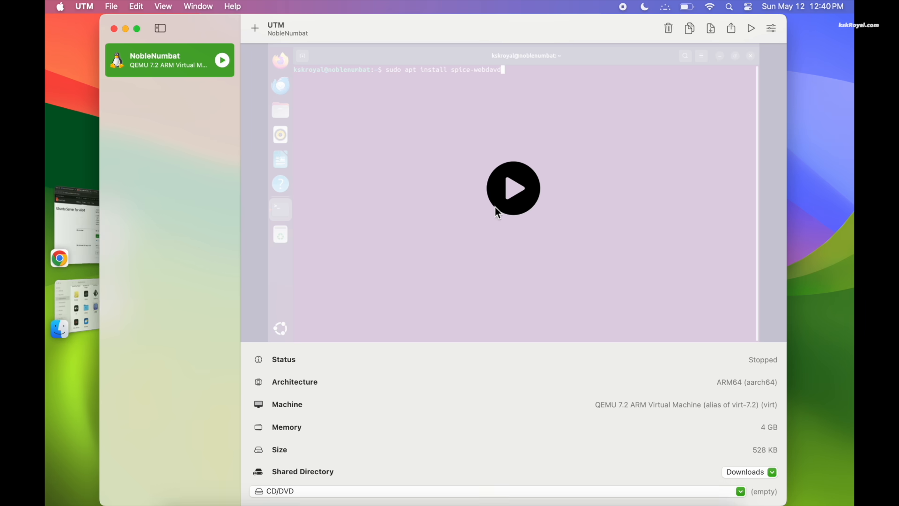
# - Start the NobleNumbat virtual machine, enlarge its window and log in to Ubuntu with the account password
pyautogui.click(519, 197)
pyautogui.hotkey('ctrl', 'Up')
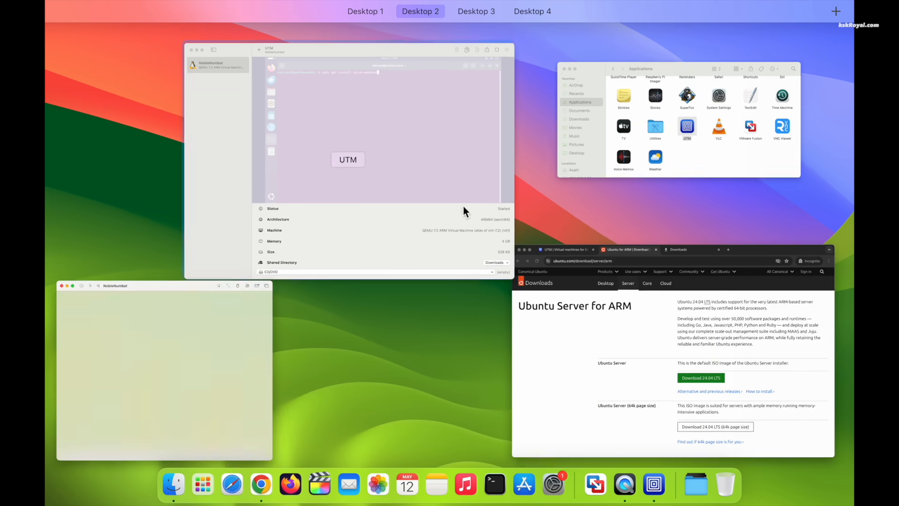
pyautogui.click(165, 330)
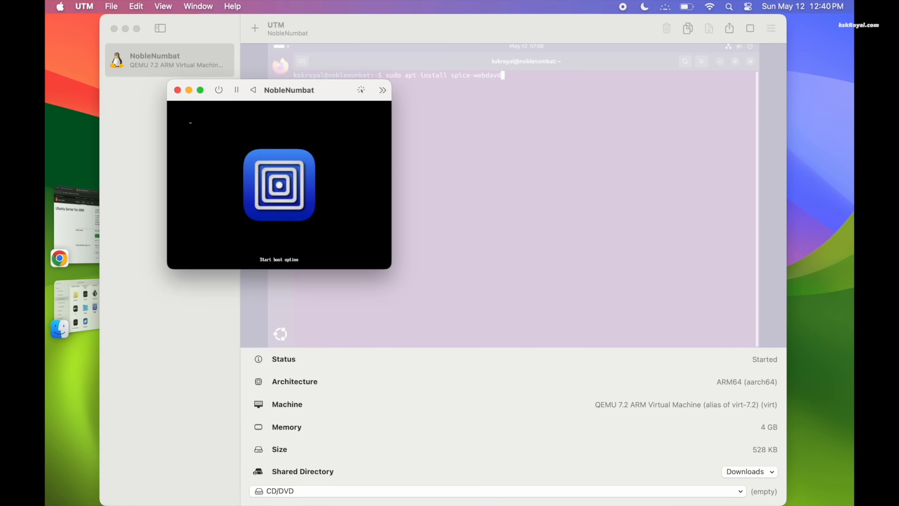
pyautogui.doubleClick(316, 92)
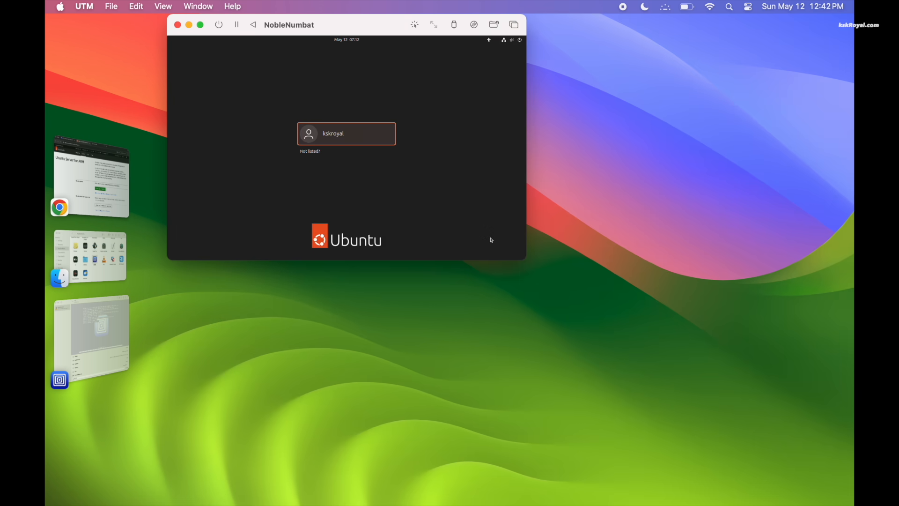
pyautogui.doubleClick(375, 26)
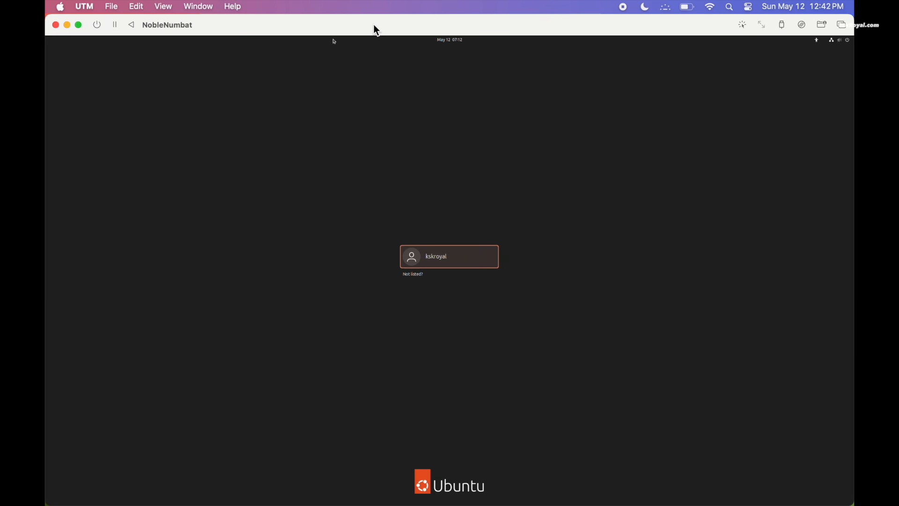
pyautogui.click(455, 266)
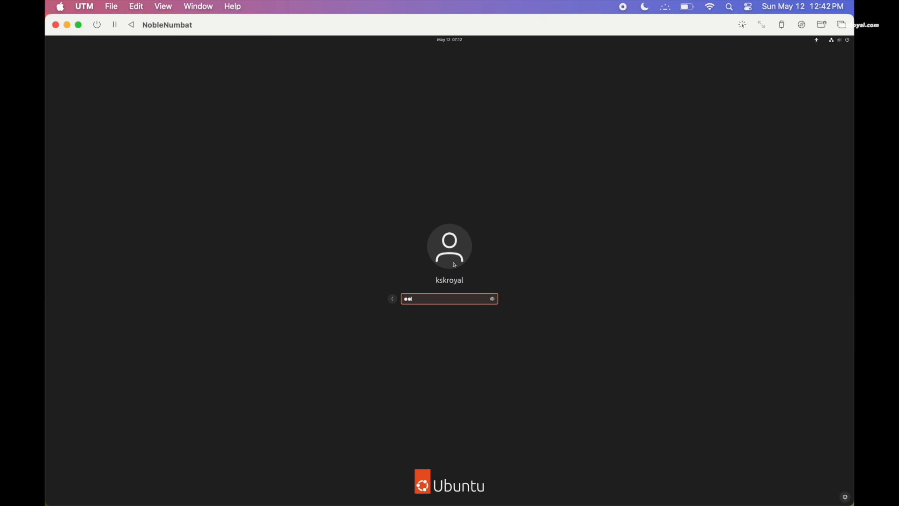
pyautogui.press('Return')
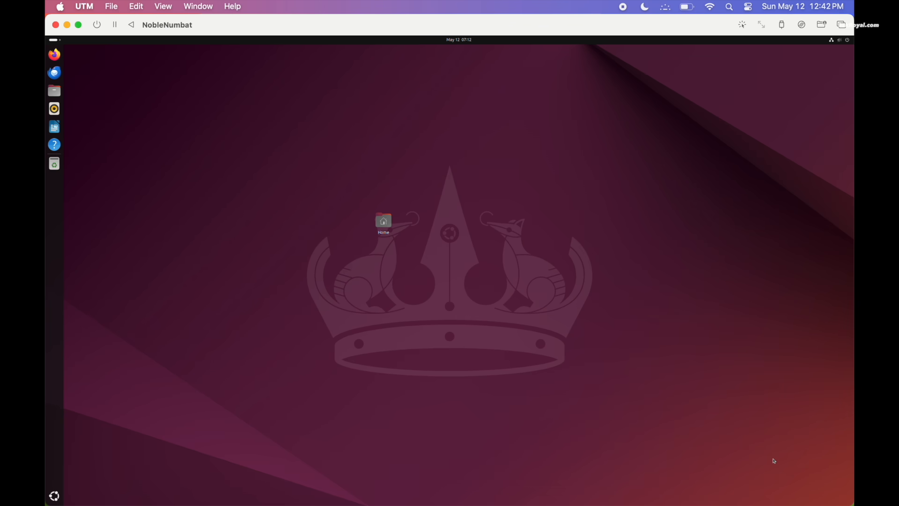
# - Set the display scale to 200 % in Ubuntu's Settings, keep the changes and close Settings
pyautogui.click(54, 495)
pyautogui.click(55, 495)
pyautogui.click(55, 495)
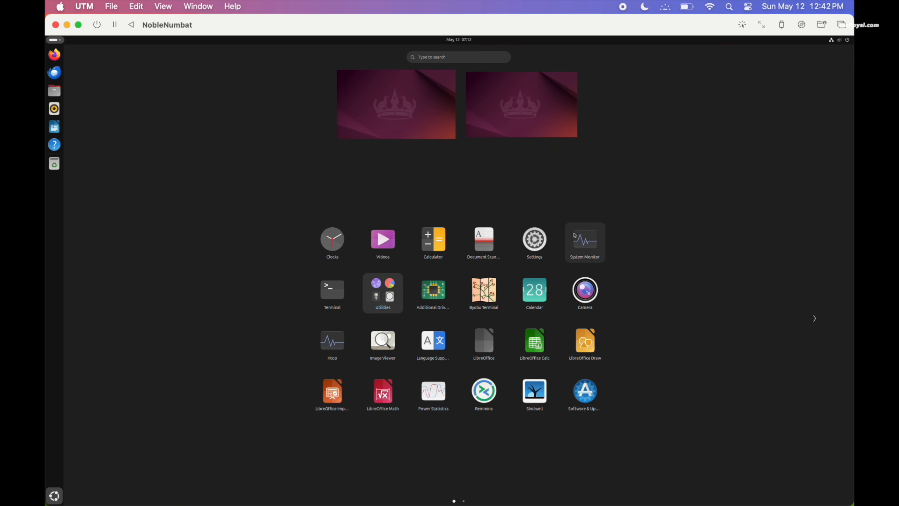
pyautogui.click(534, 241)
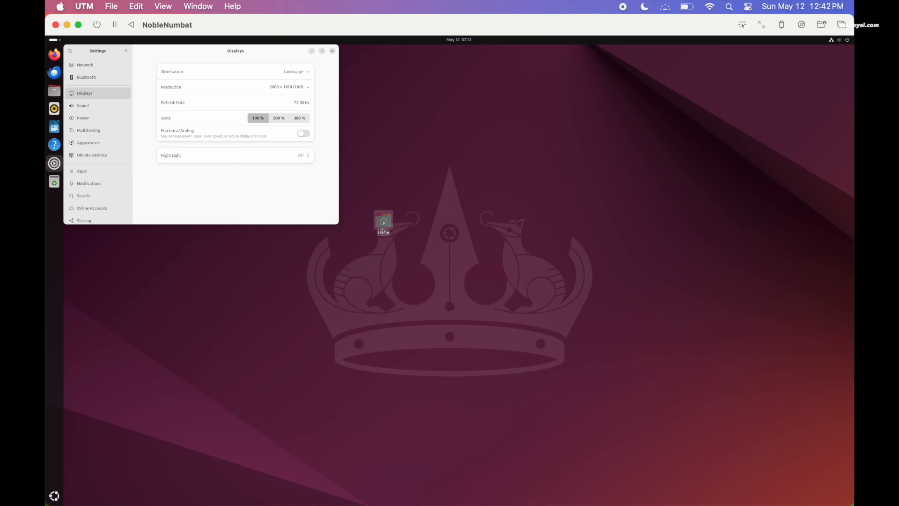
pyautogui.click(280, 120)
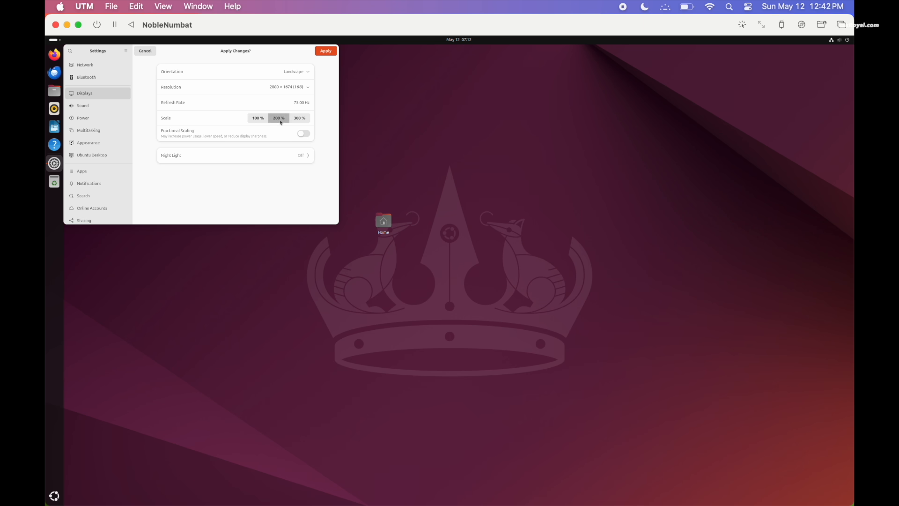
pyautogui.click(325, 51)
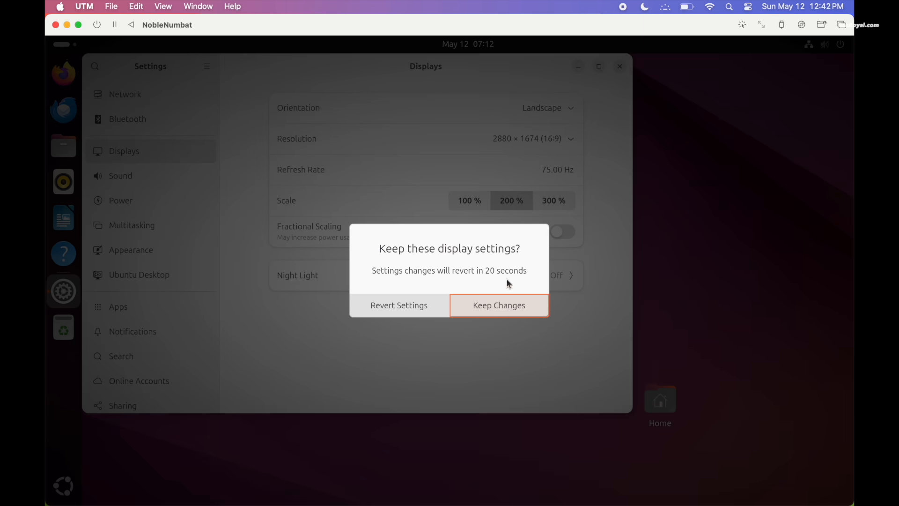
pyautogui.click(512, 303)
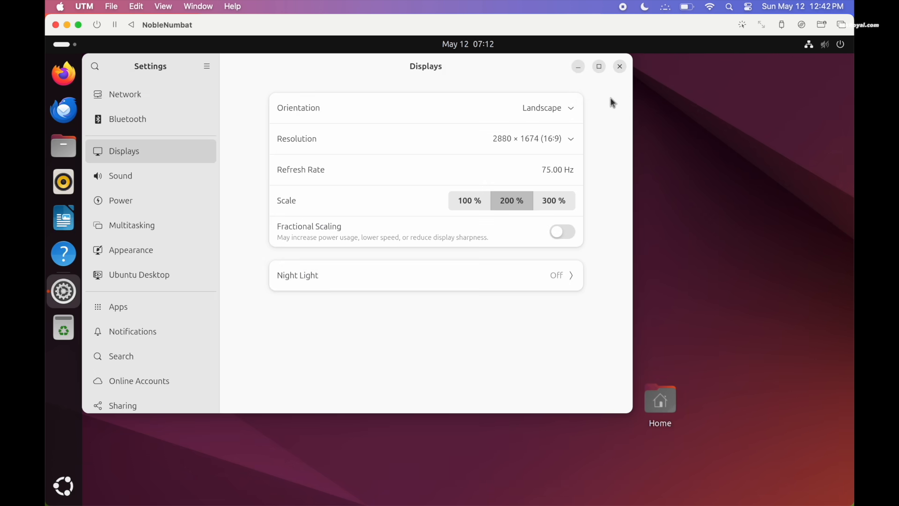
pyautogui.click(620, 67)
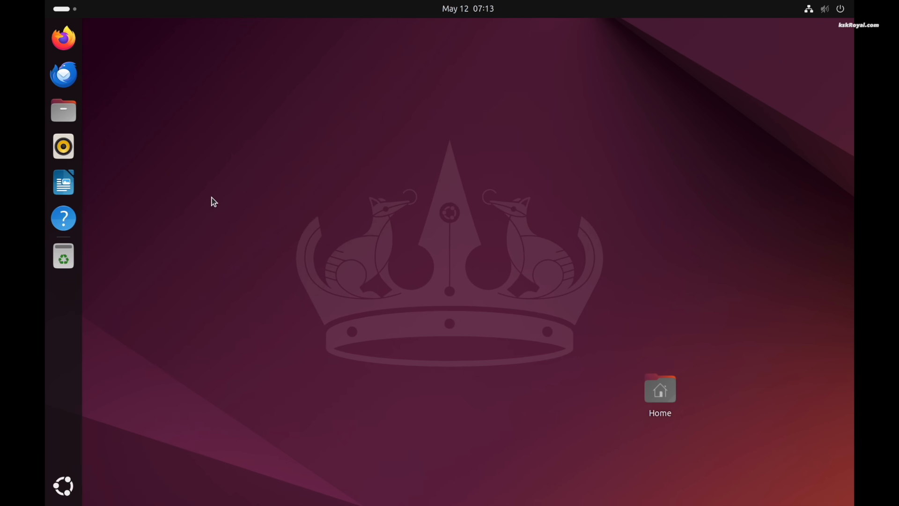
# - Raise Ubuntu's sound volume to about half and take the virtual machine window out of full screen
pyautogui.click(821, 12)
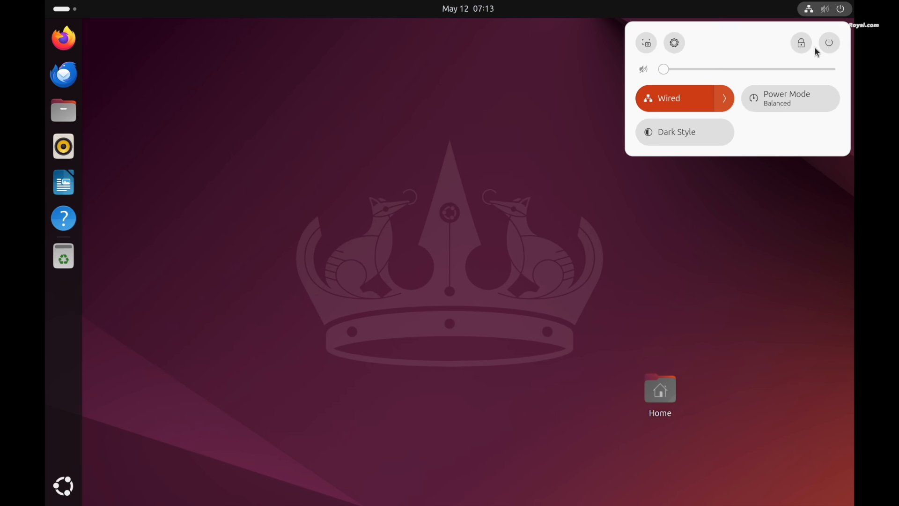
pyautogui.click(751, 69)
pyautogui.click(416, 191)
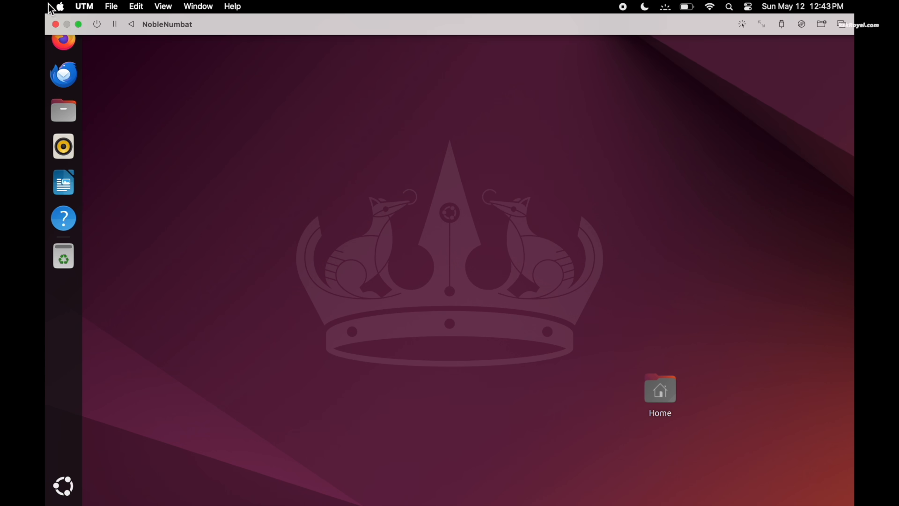
pyautogui.click(78, 26)
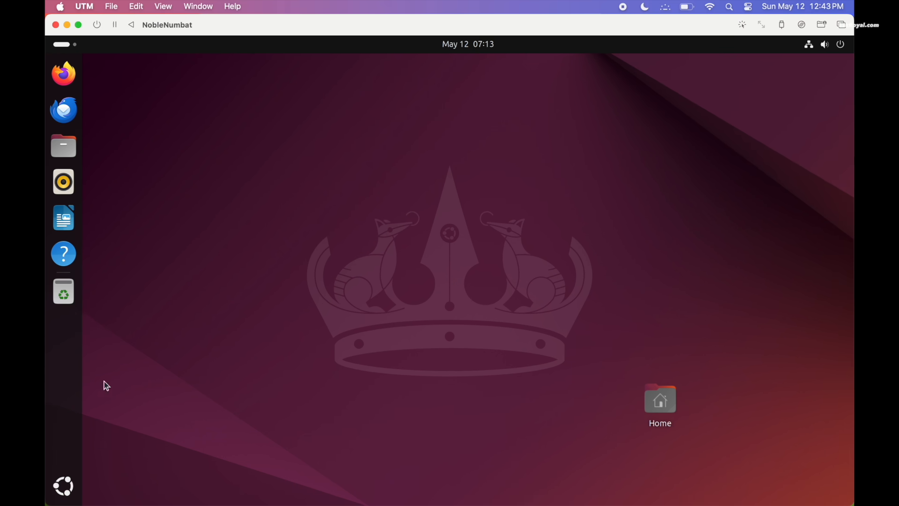
# - Look through both pages of Ubuntu's installed applications
pyautogui.click(71, 476)
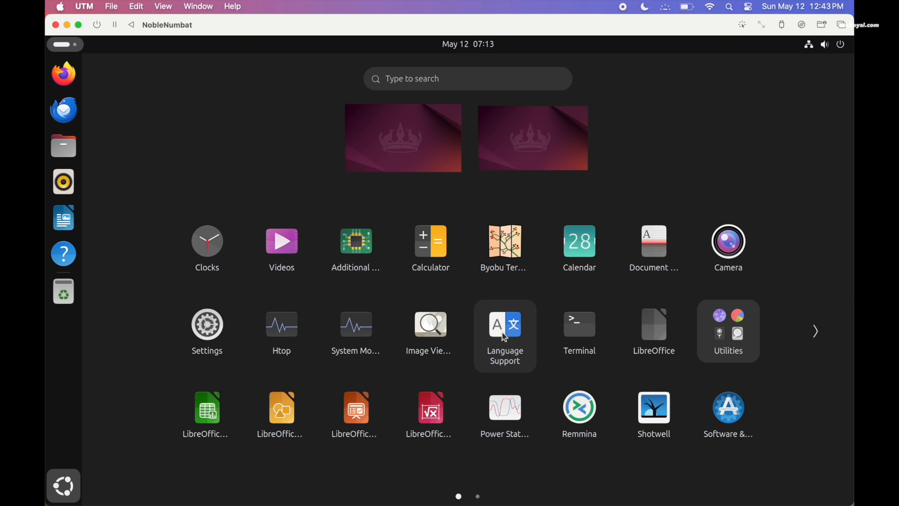
pyautogui.click(819, 343)
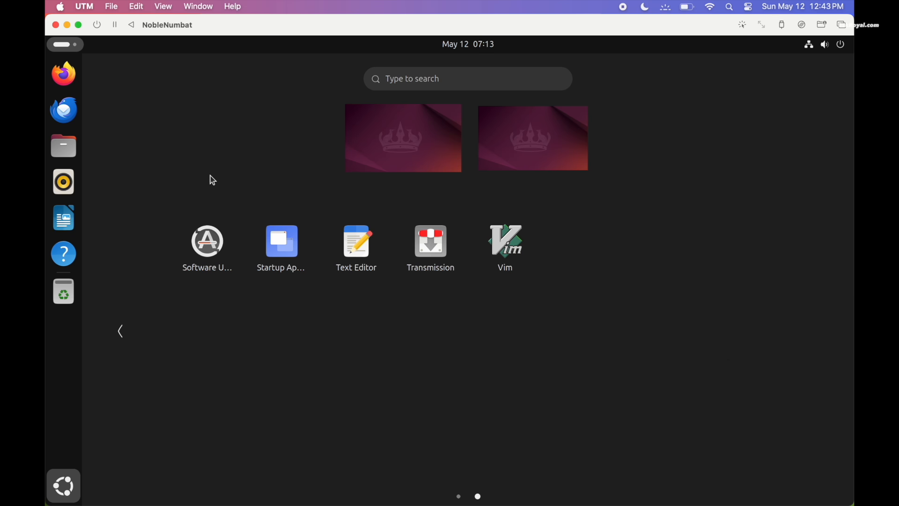
# - Open the Spice client folder under Other Locations in Files and copy IMG_6955.MOV, IMG_6956.MOV and IMG_6957.MOV to Videos
pyautogui.click(65, 147)
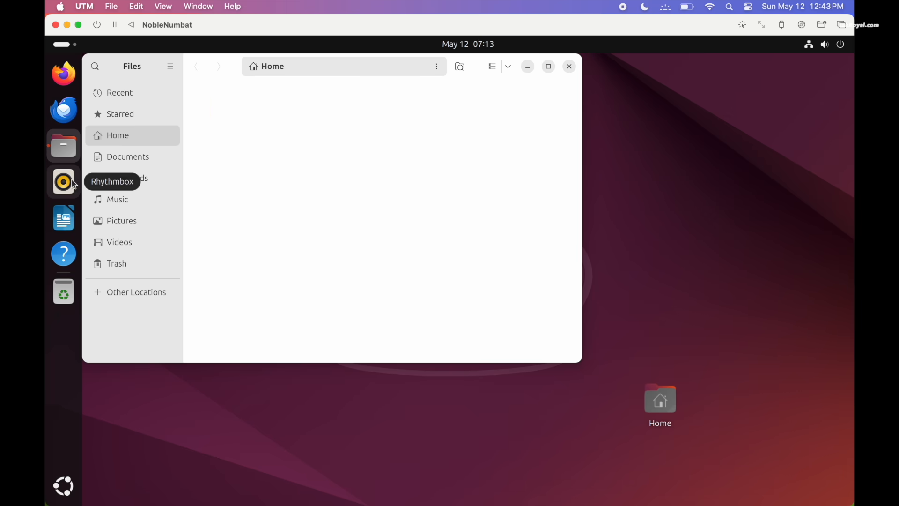
pyautogui.click(64, 182)
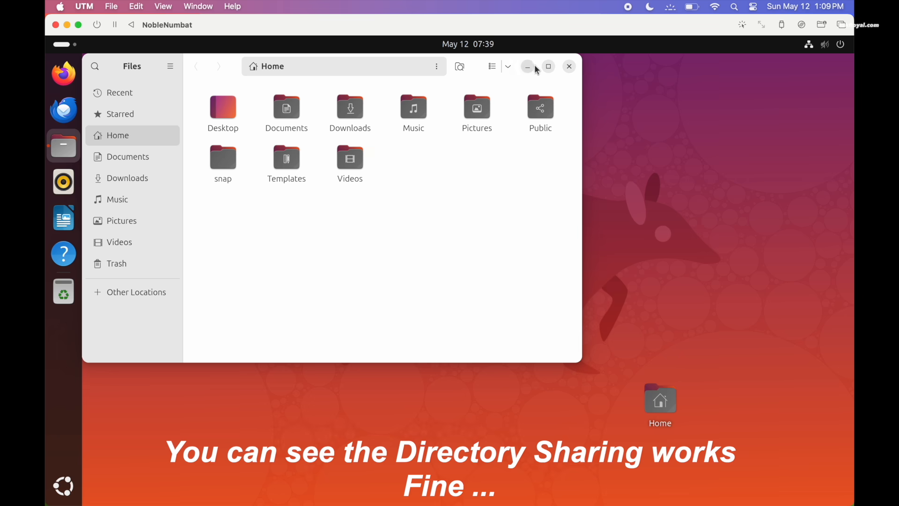
pyautogui.click(551, 67)
pyautogui.click(162, 298)
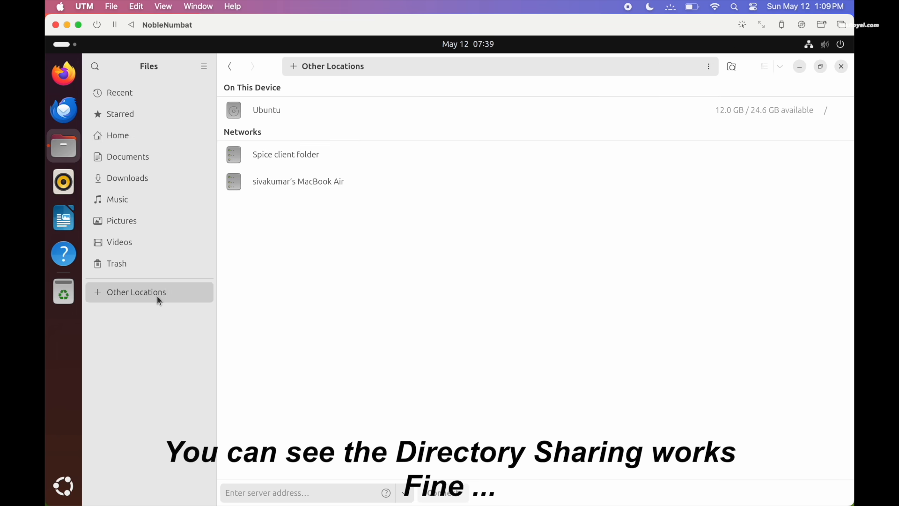
pyautogui.click(284, 160)
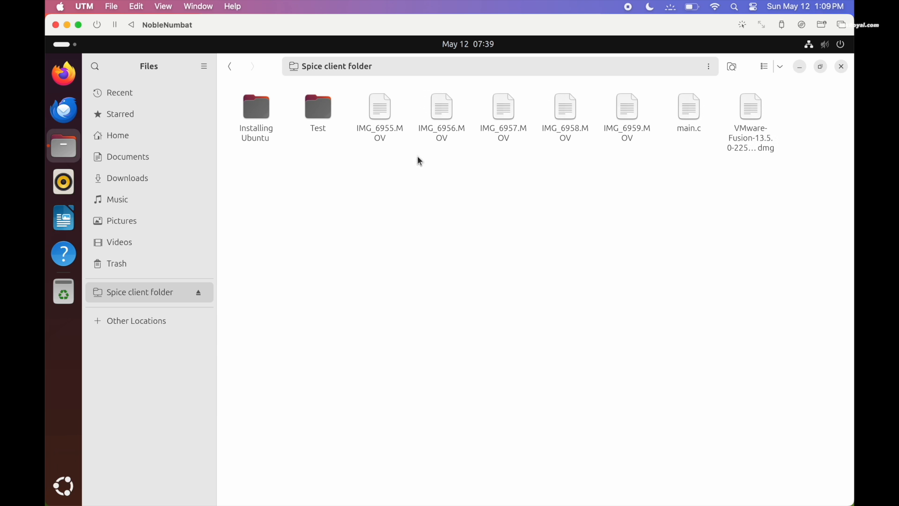
pyautogui.moveTo(440, 169); pyautogui.dragTo(148, 241)
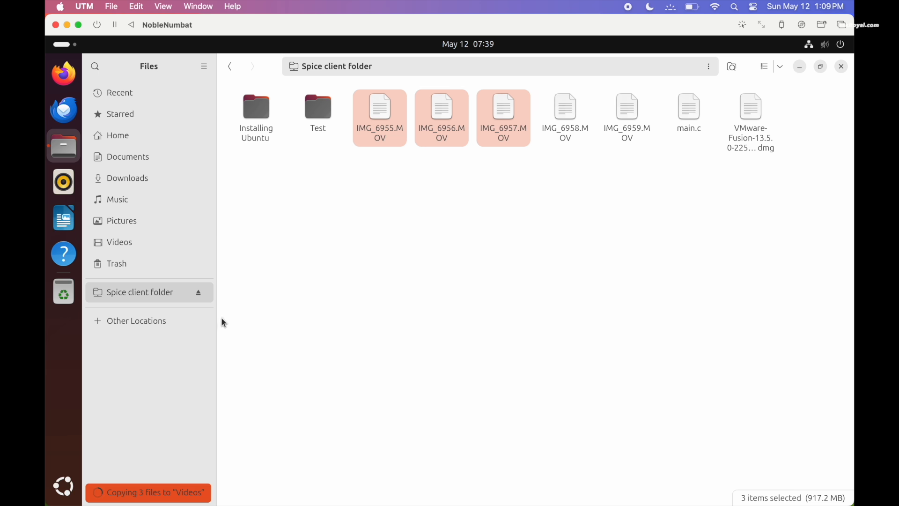
pyautogui.click(158, 492)
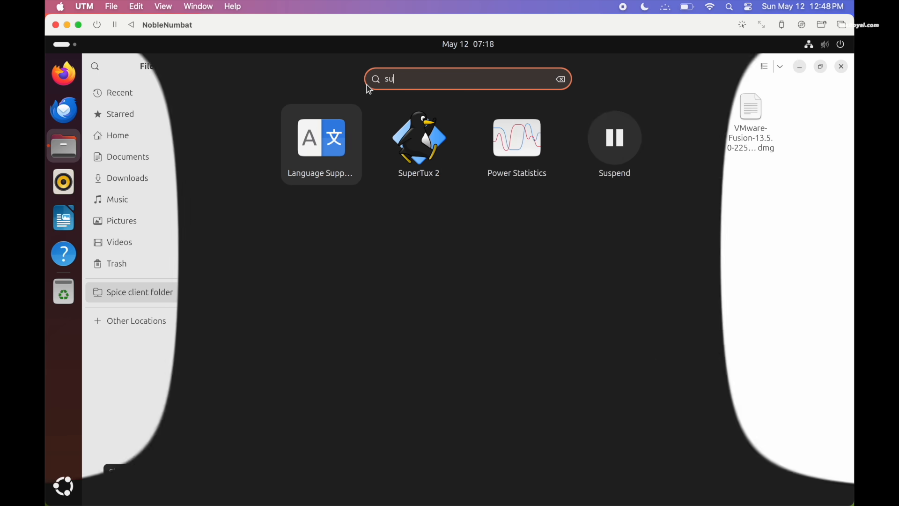
# - Search Ubuntu's applications for "sup", launch SuperTux 2 and close the terminal
pyautogui.write('p')
pyautogui.press('Right')
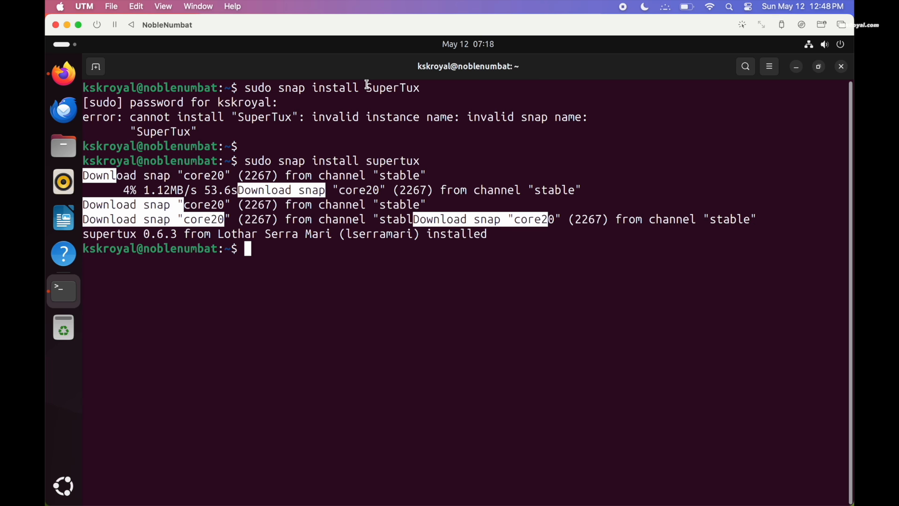
pyautogui.click(842, 66)
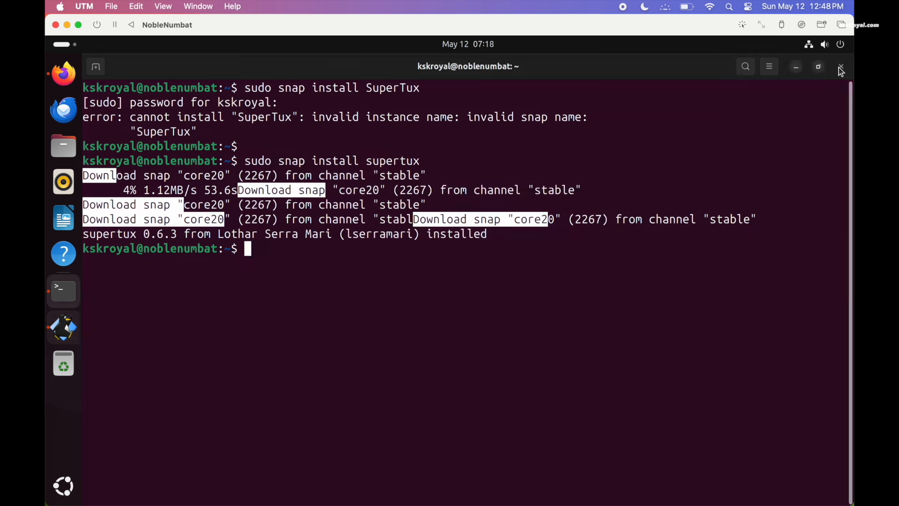
# - Close the terminal and start a game in the maximized SuperTux window
pyautogui.click(844, 65)
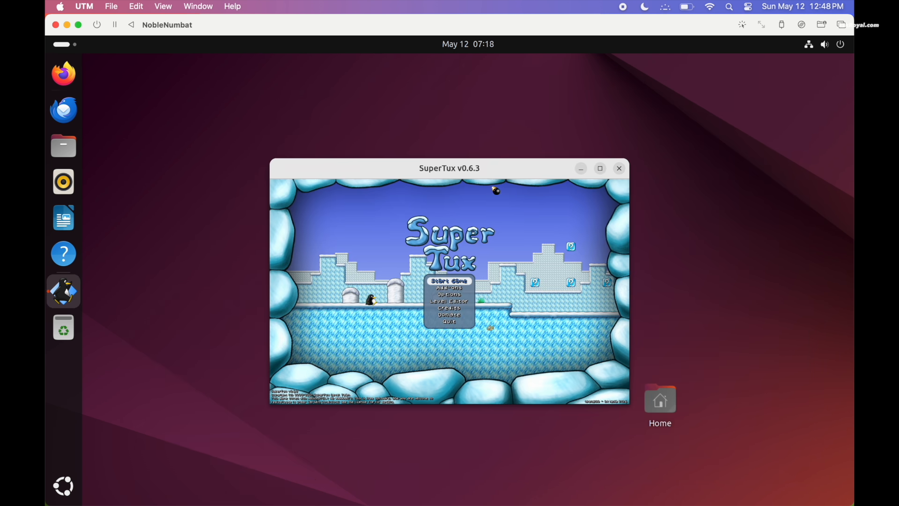
pyautogui.doubleClick(504, 167)
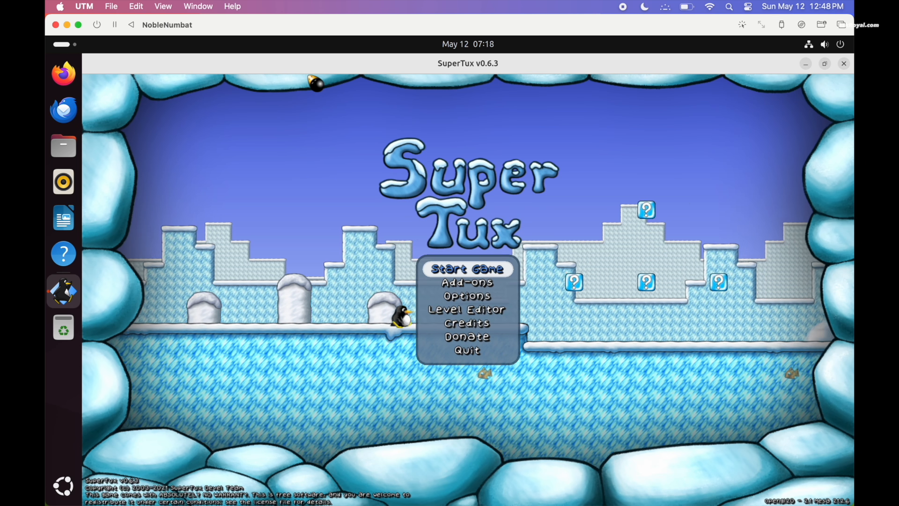
pyautogui.press('Return')
# - Play through the start of the SuperTux level, jumping past the snowball enemies and collecting the eight coins in the ice alcove
pyautogui.press('Right')
pyautogui.press('space')
pyautogui.press('Right')
pyautogui.press('space')
pyautogui.press('Right')
pyautogui.press('space')
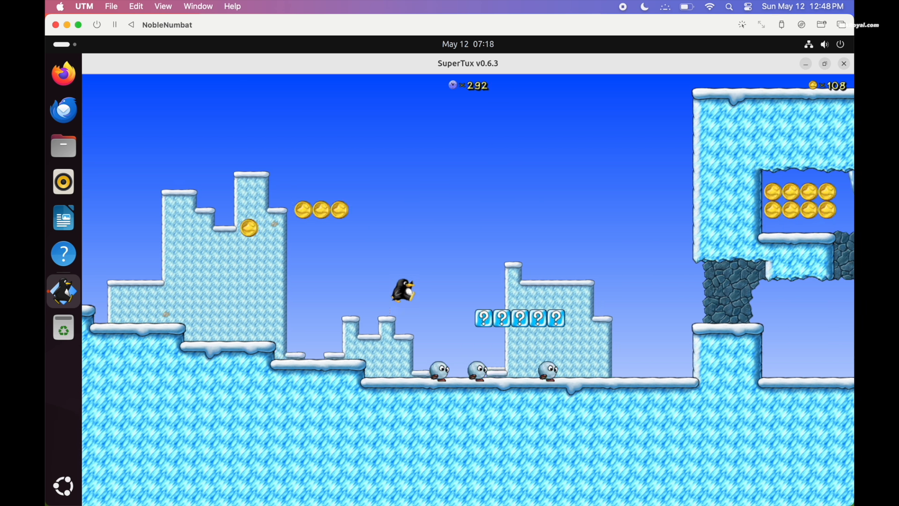
pyautogui.press('space')
pyautogui.press('Right')
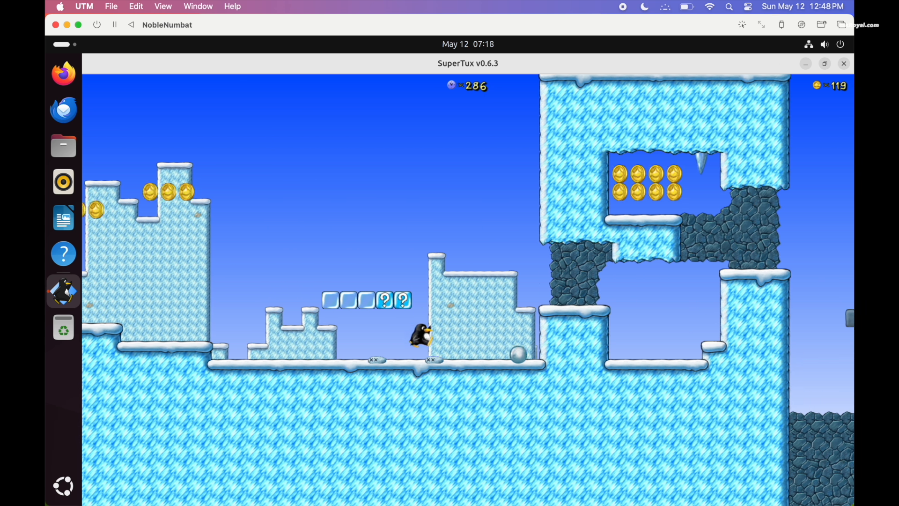
pyautogui.press('space')
pyautogui.press('Right')
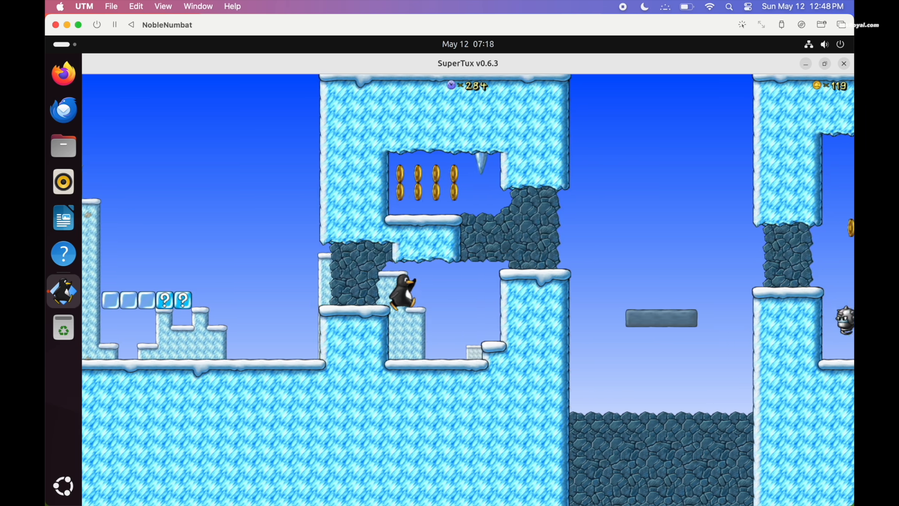
pyautogui.press('Left')
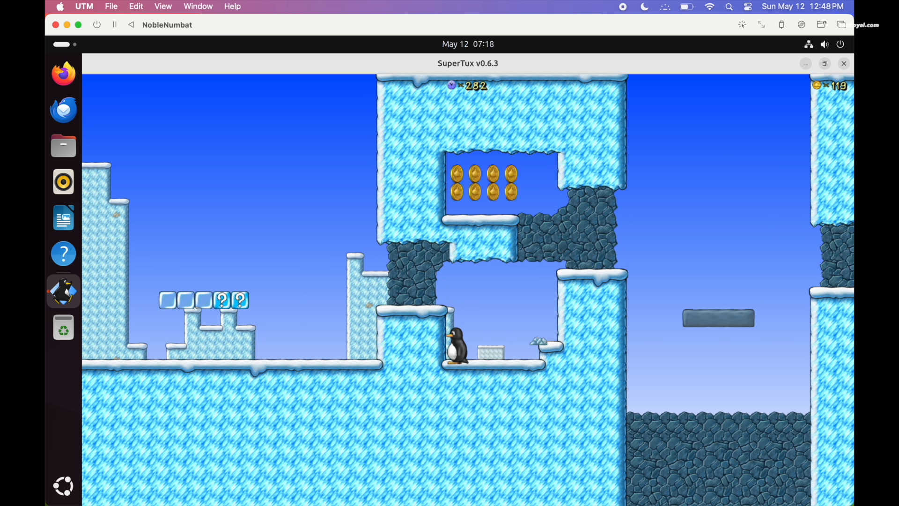
pyautogui.press('Right')
pyautogui.press('space')
pyautogui.press('Left')
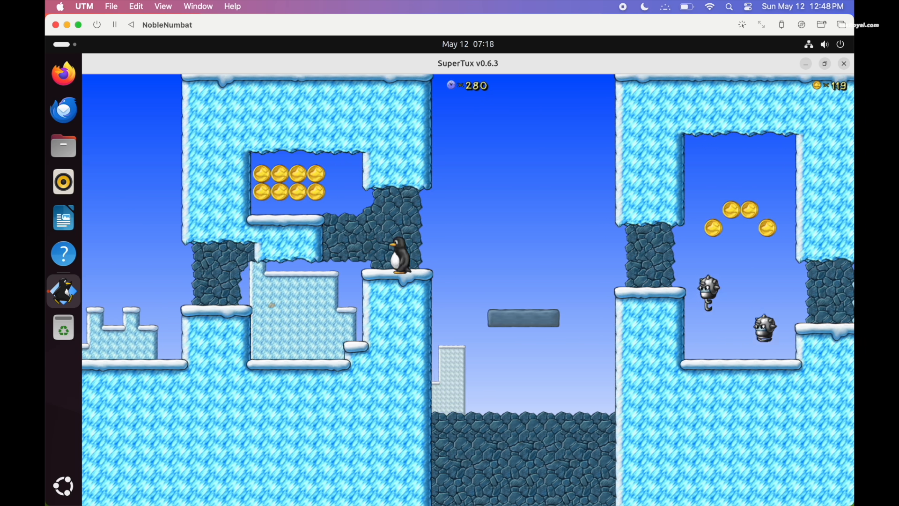
pyautogui.press('space')
pyautogui.press('Right')
pyautogui.press('Right')
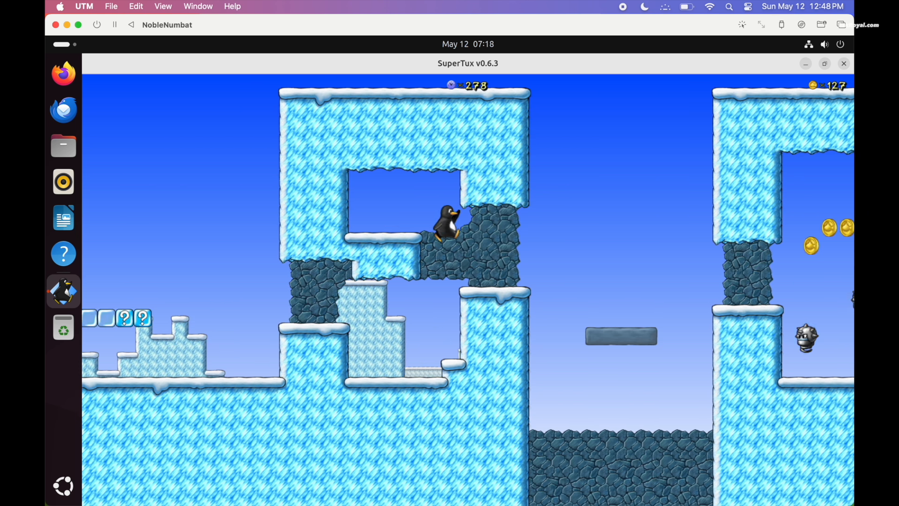
# - Cross the floating platforms and spiked enemies in SuperTux, reaching the crate platform beneath the question-mark blocks
pyautogui.press('space')
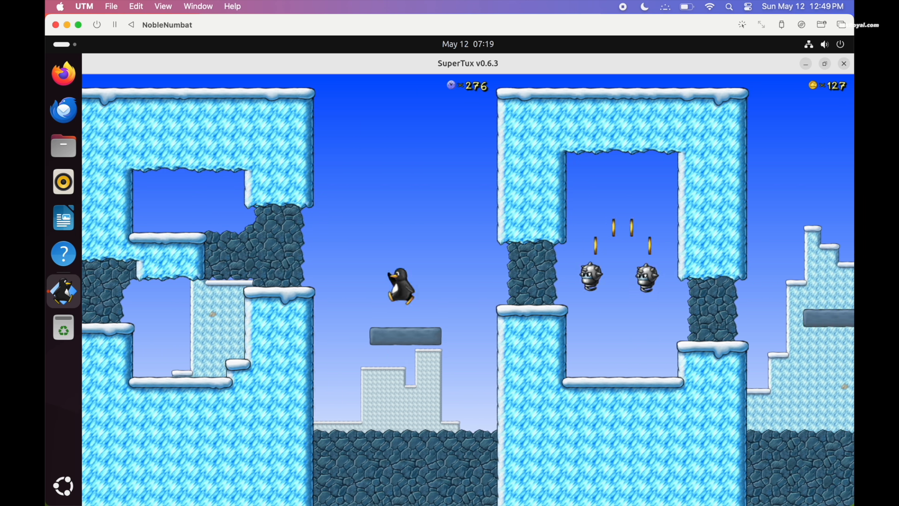
pyautogui.press('space')
pyautogui.press('Right')
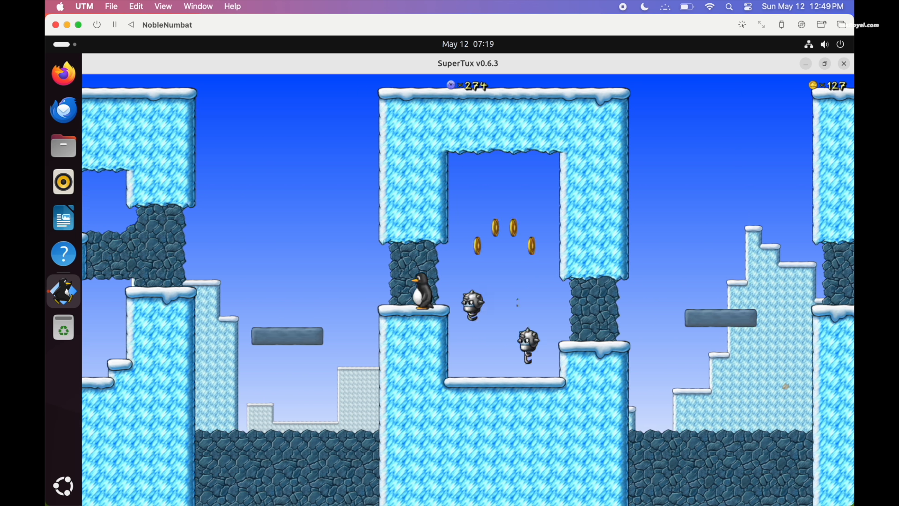
pyautogui.press('space')
pyautogui.press('Right')
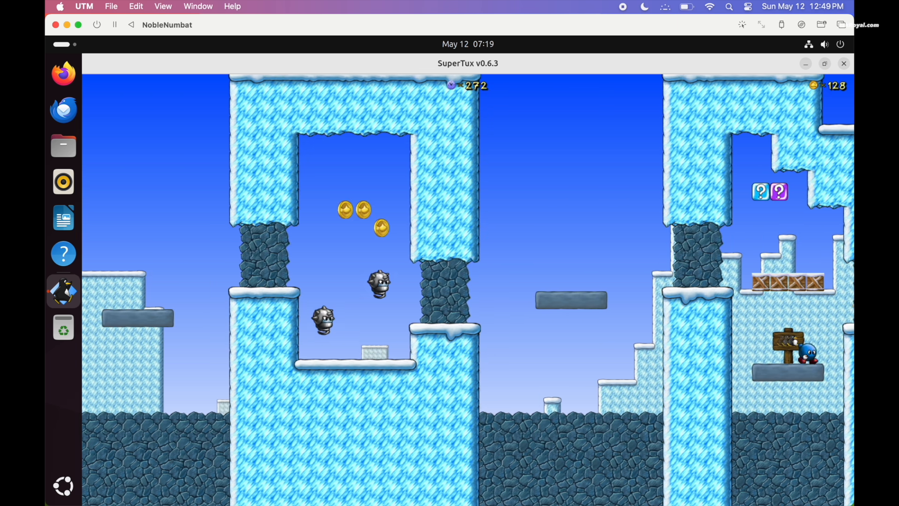
pyautogui.press('space')
pyautogui.press('Right')
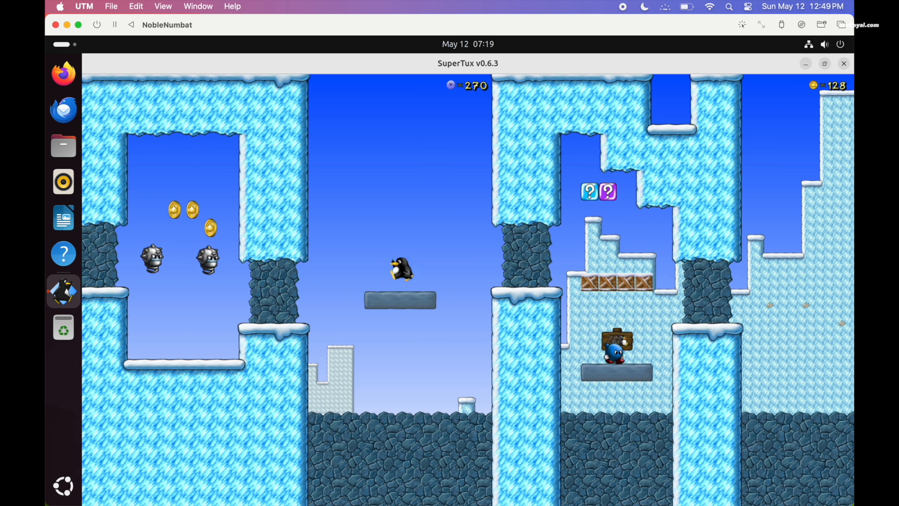
pyautogui.press('space')
pyautogui.press('Right')
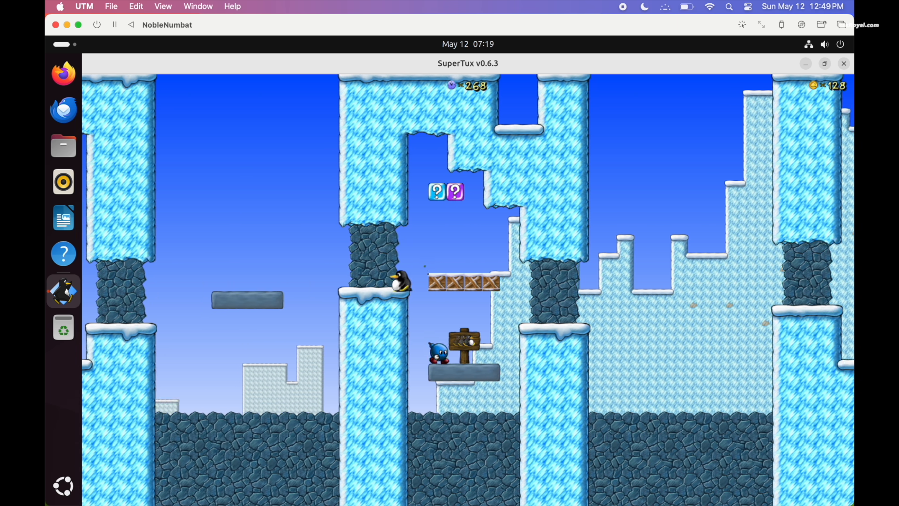
pyautogui.press('space')
pyautogui.press('Right')
pyautogui.press('space')
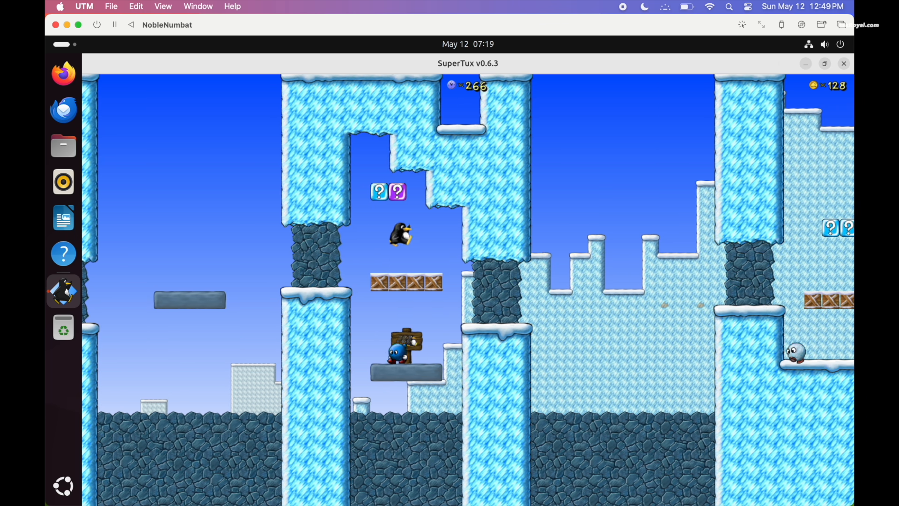
pyautogui.press('Left')
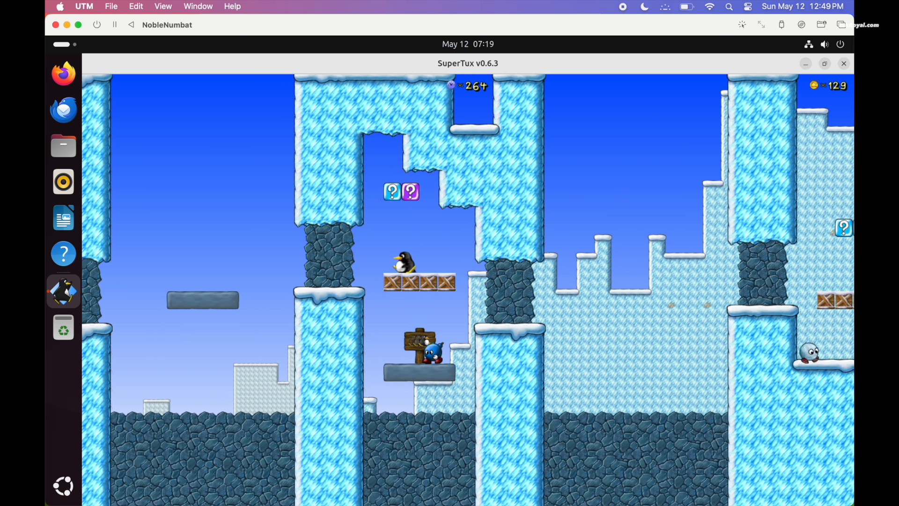
pyautogui.press('space')
pyautogui.press('Right')
pyautogui.press('Right')
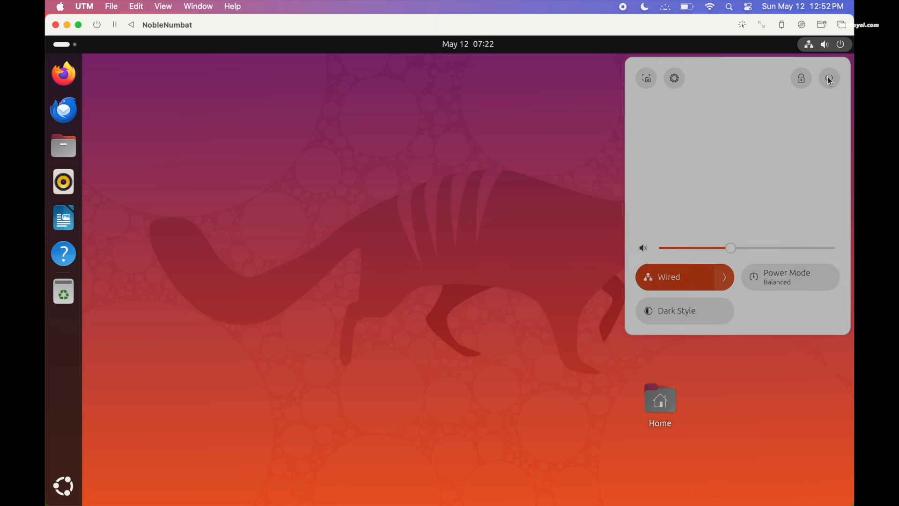
# - Power off the Ubuntu virtual machine from its system menu and confirm the shutdown
pyautogui.click(833, 79)
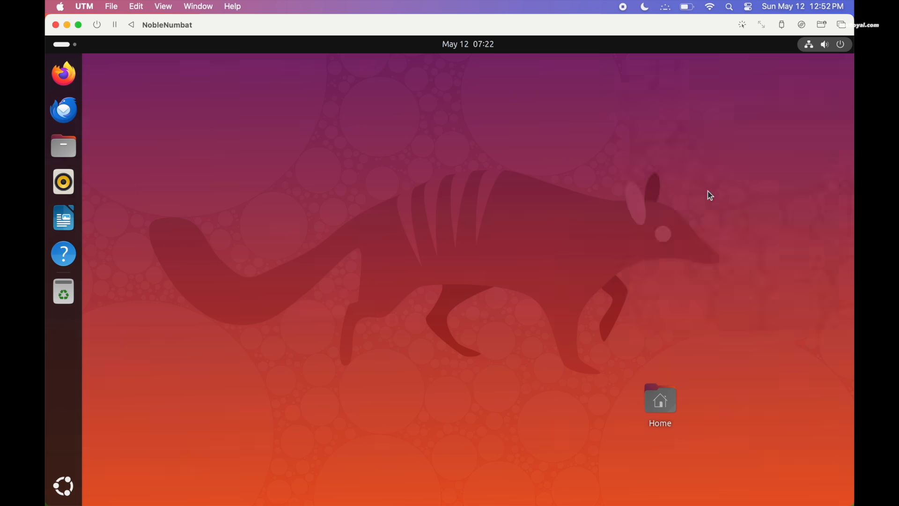
pyautogui.click(707, 189)
pyautogui.click(513, 305)
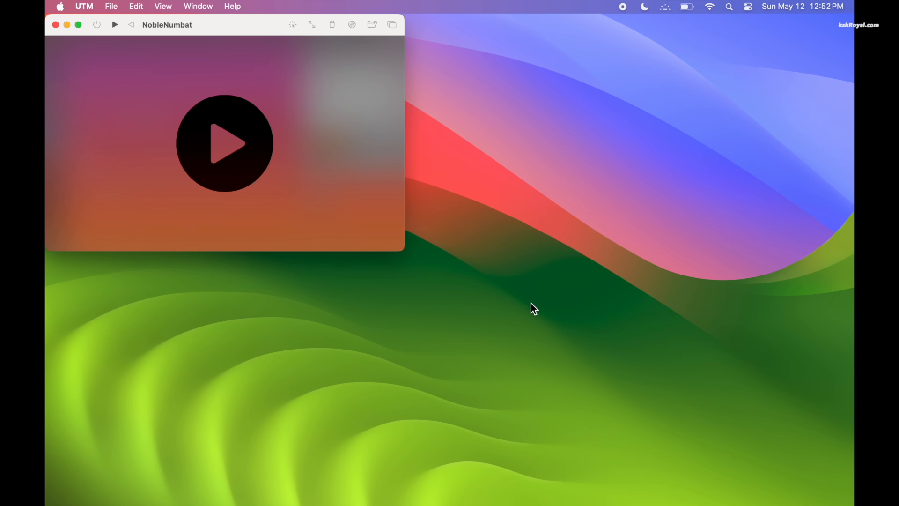
# - Bring up UTM's virtual machine library and choose to delete the NobleNumbat virtual machine
pyautogui.click(200, 8)
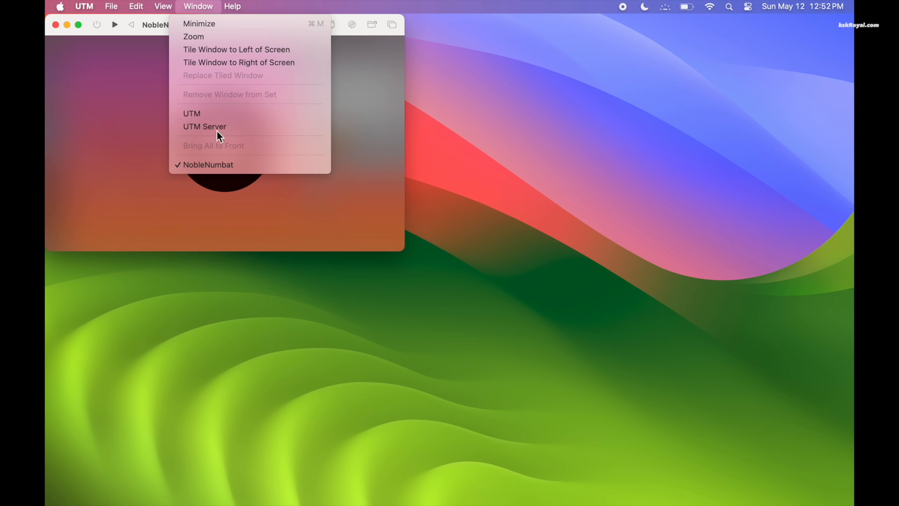
pyautogui.click(213, 115)
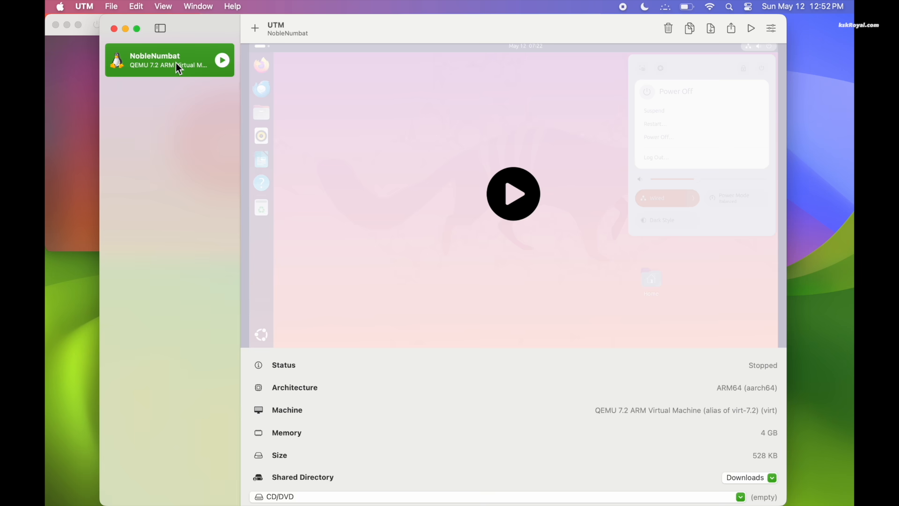
pyautogui.rightClick(189, 66)
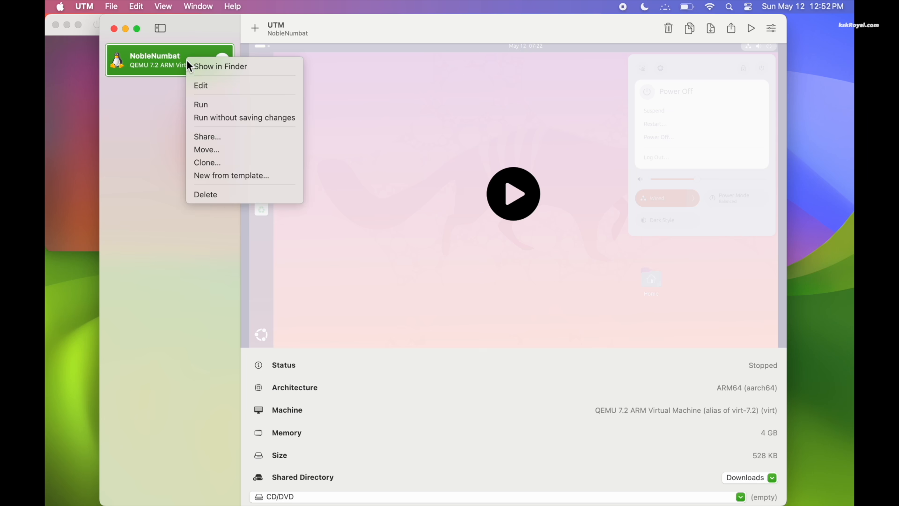
pyautogui.click(227, 199)
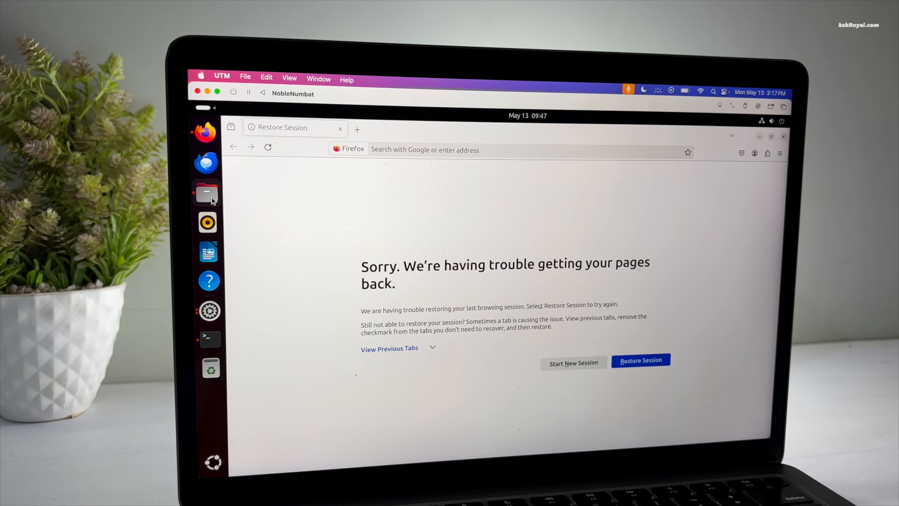
pyautogui.click(213, 221)
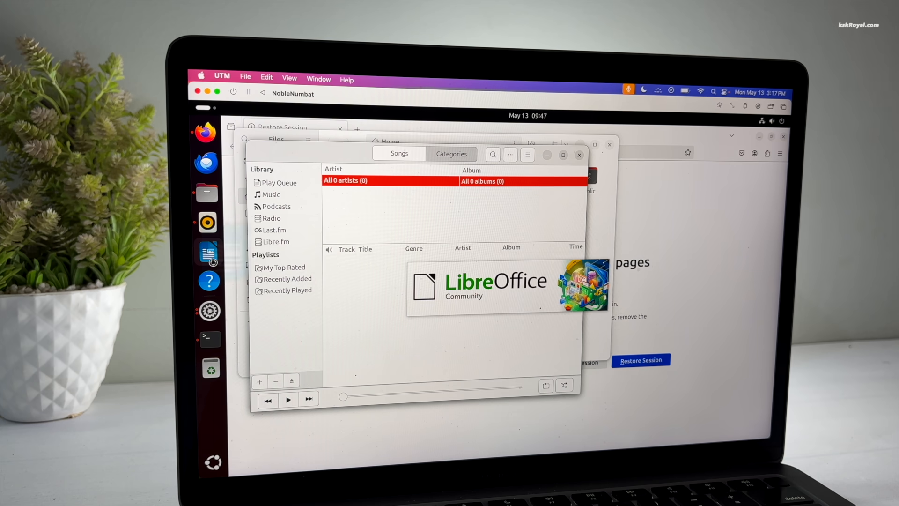